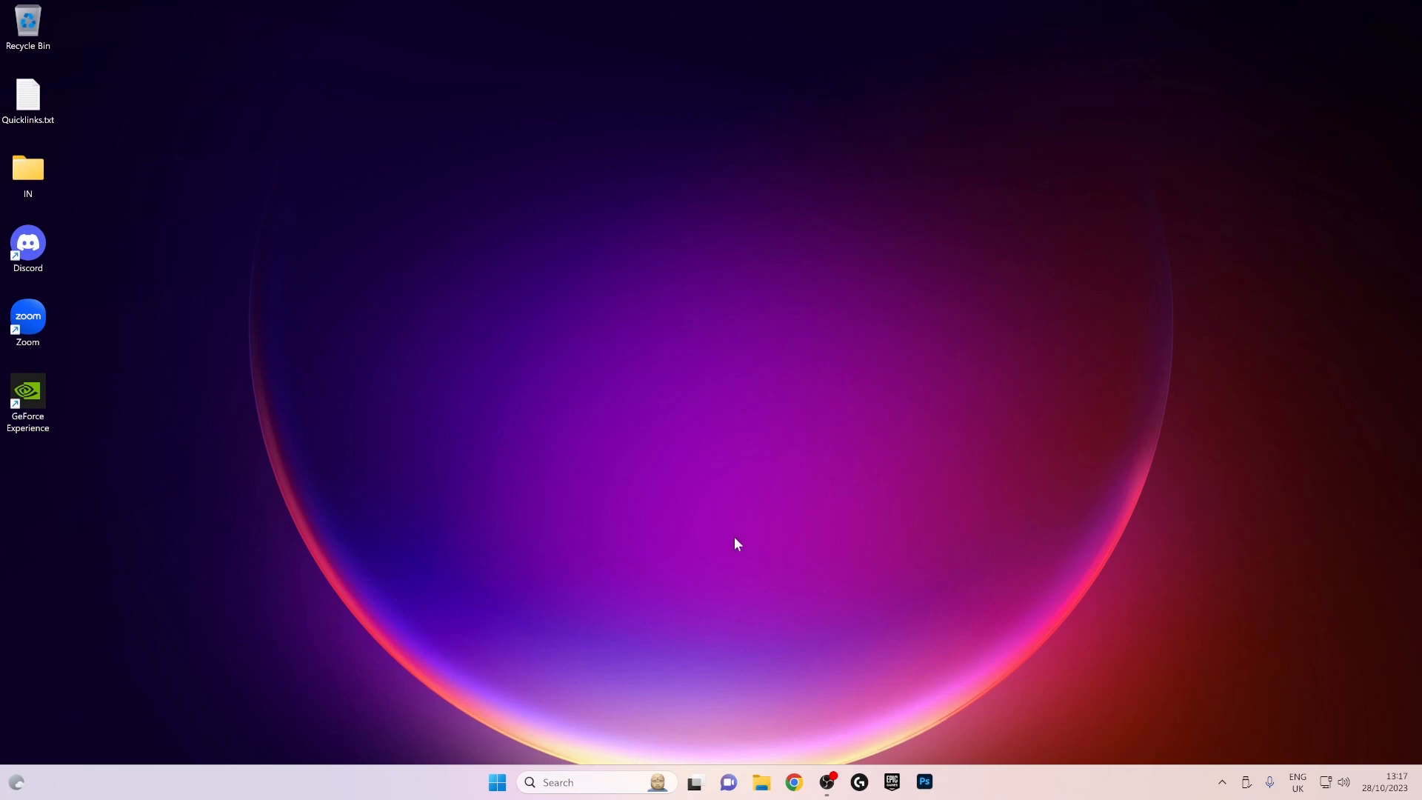
# - Switch to Chrome, search for "voicemeter banana" and open the VB-Audio VoiceMeeter Banana page
pyautogui.press('super')
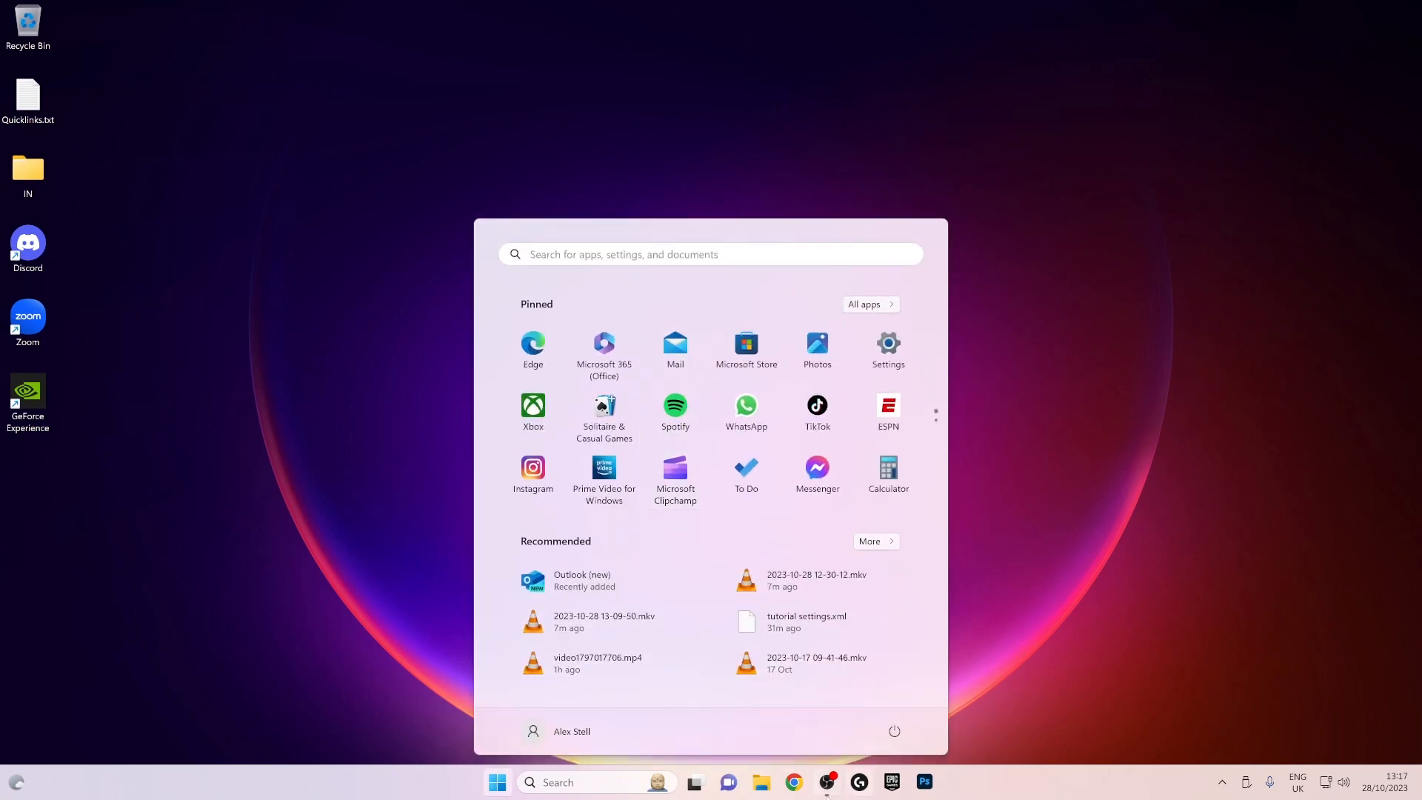
pyautogui.click(795, 782)
pyautogui.click(581, 444)
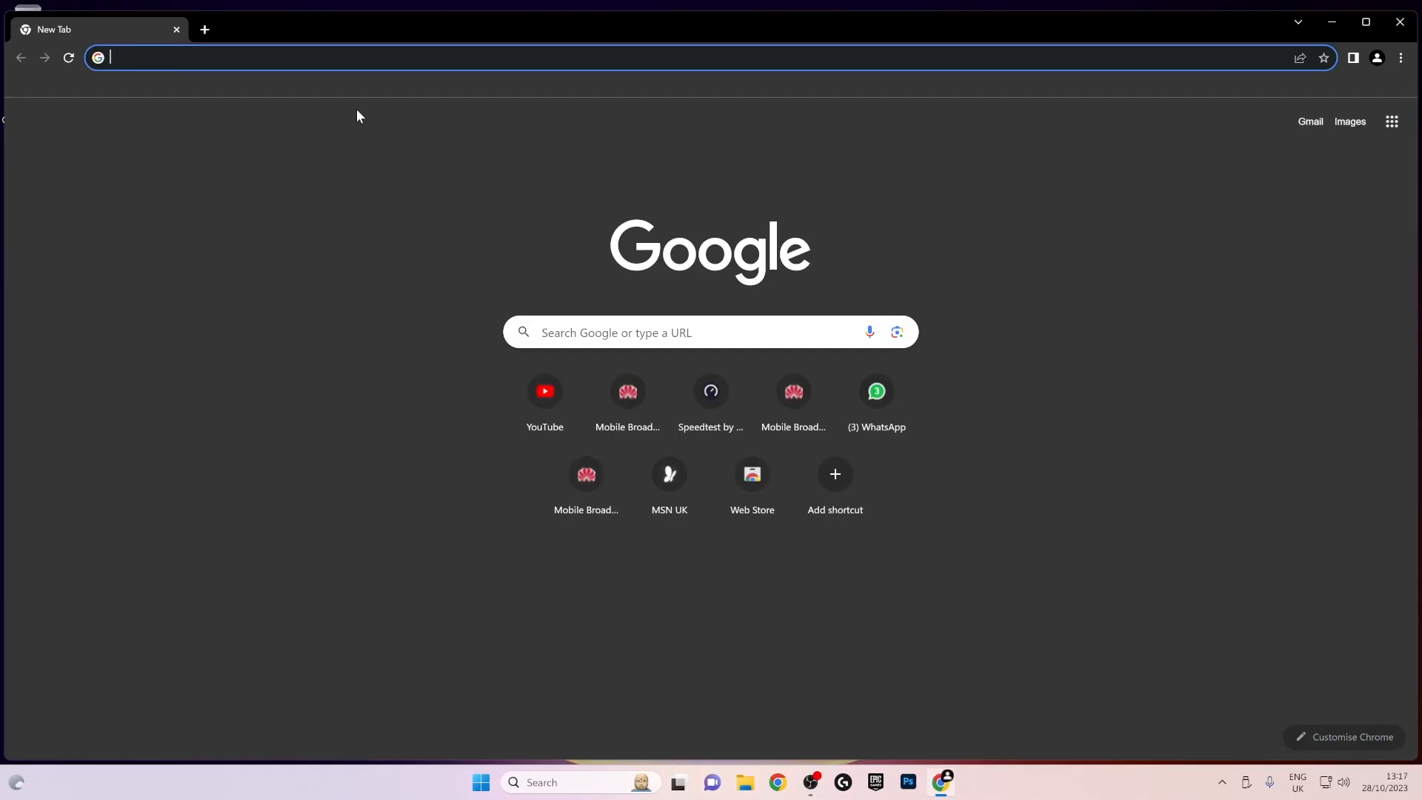
pyautogui.write('voii')
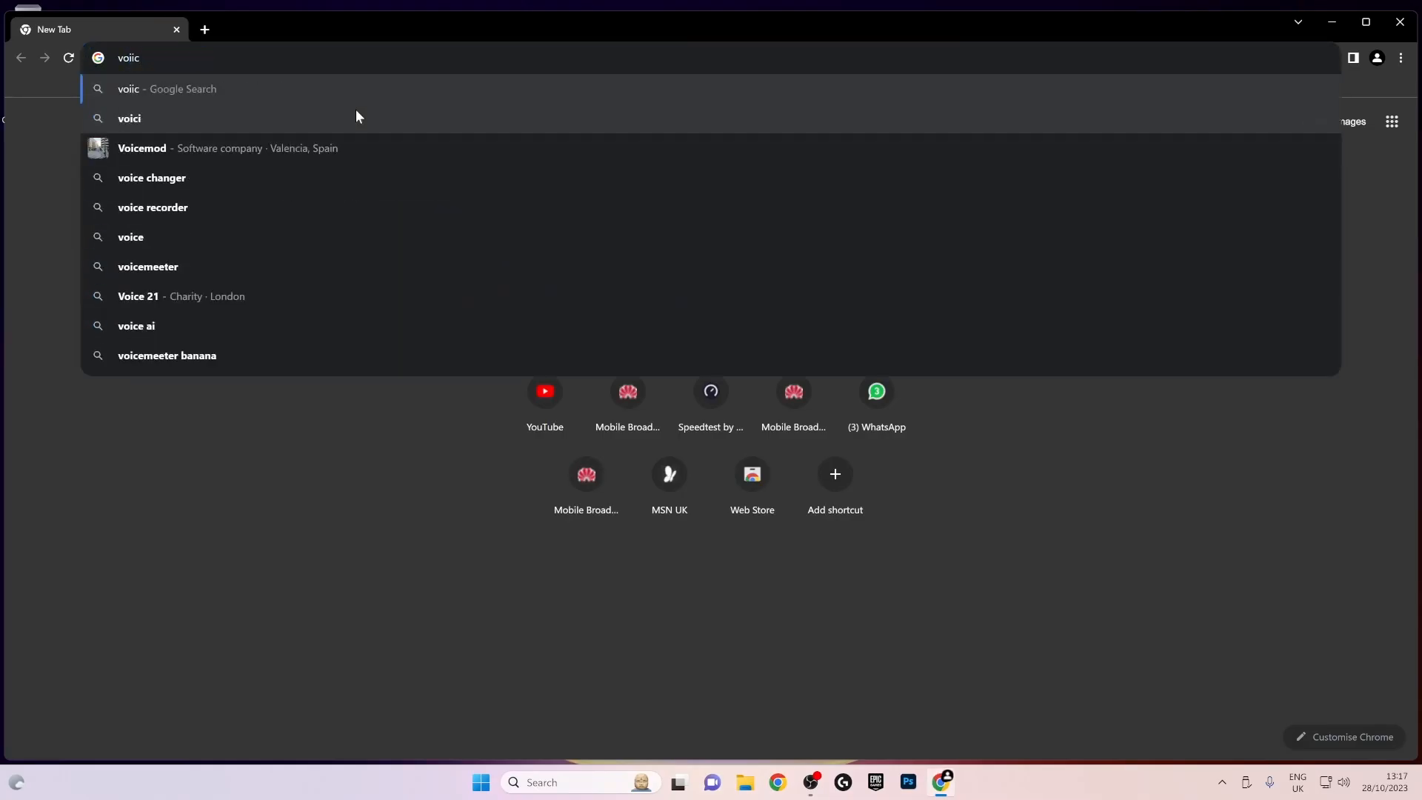
pyautogui.press('BackSpace')
pyautogui.click(355, 109)
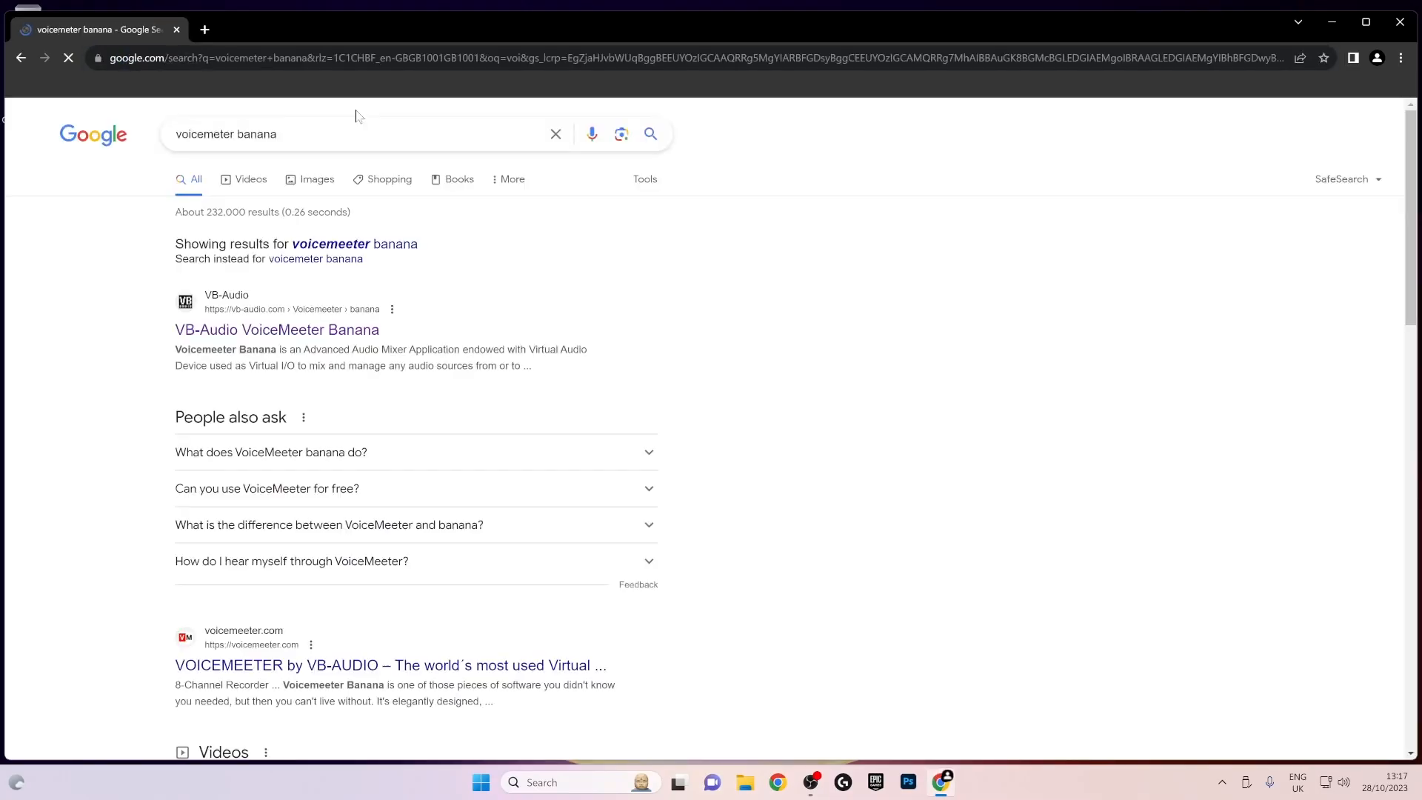
pyautogui.click(356, 331)
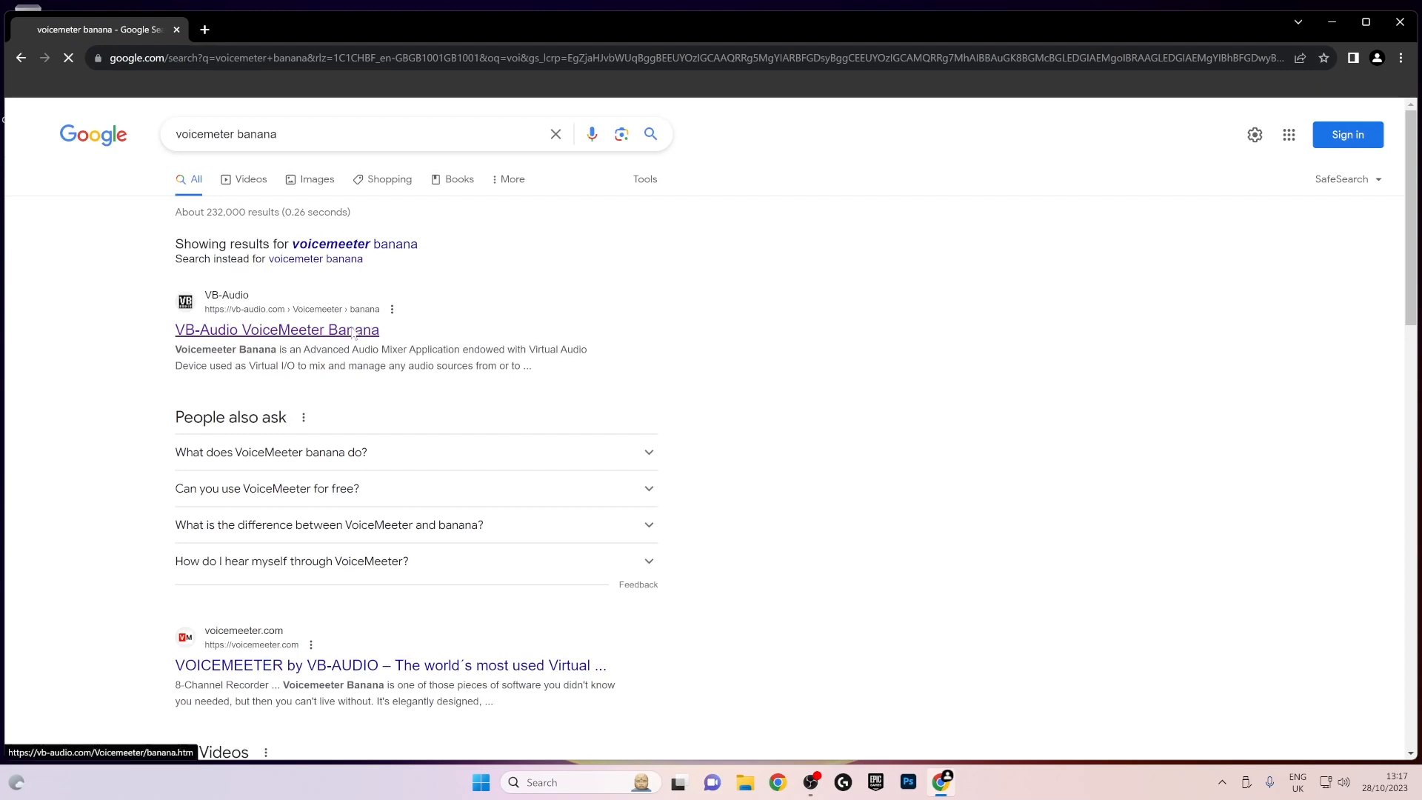
# - Download the Voicemeeter 2.0.6.8 ZIP package from the VoiceMeeter Banana page
pyautogui.scroll(-3, 771, 244)
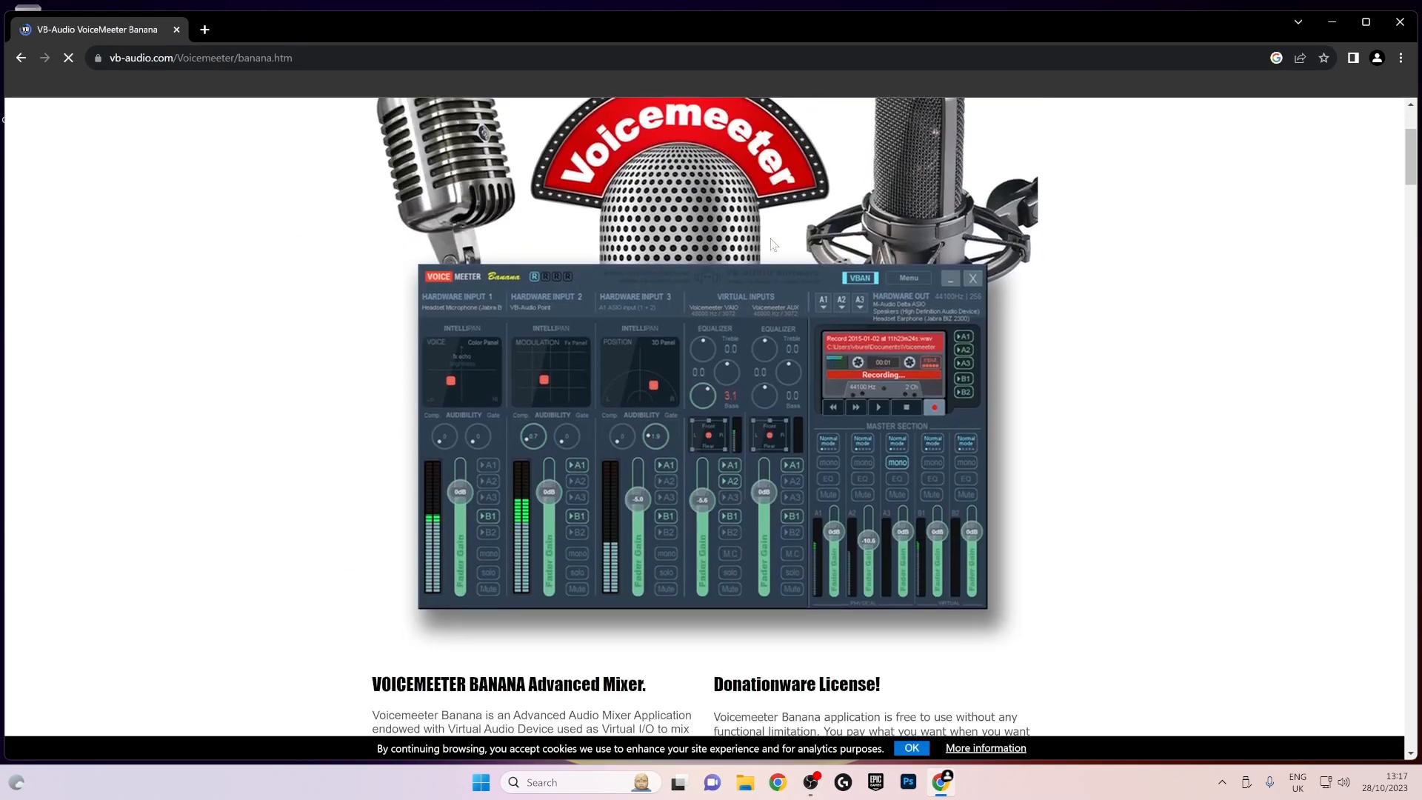
pyautogui.scroll(-4, 858, 280)
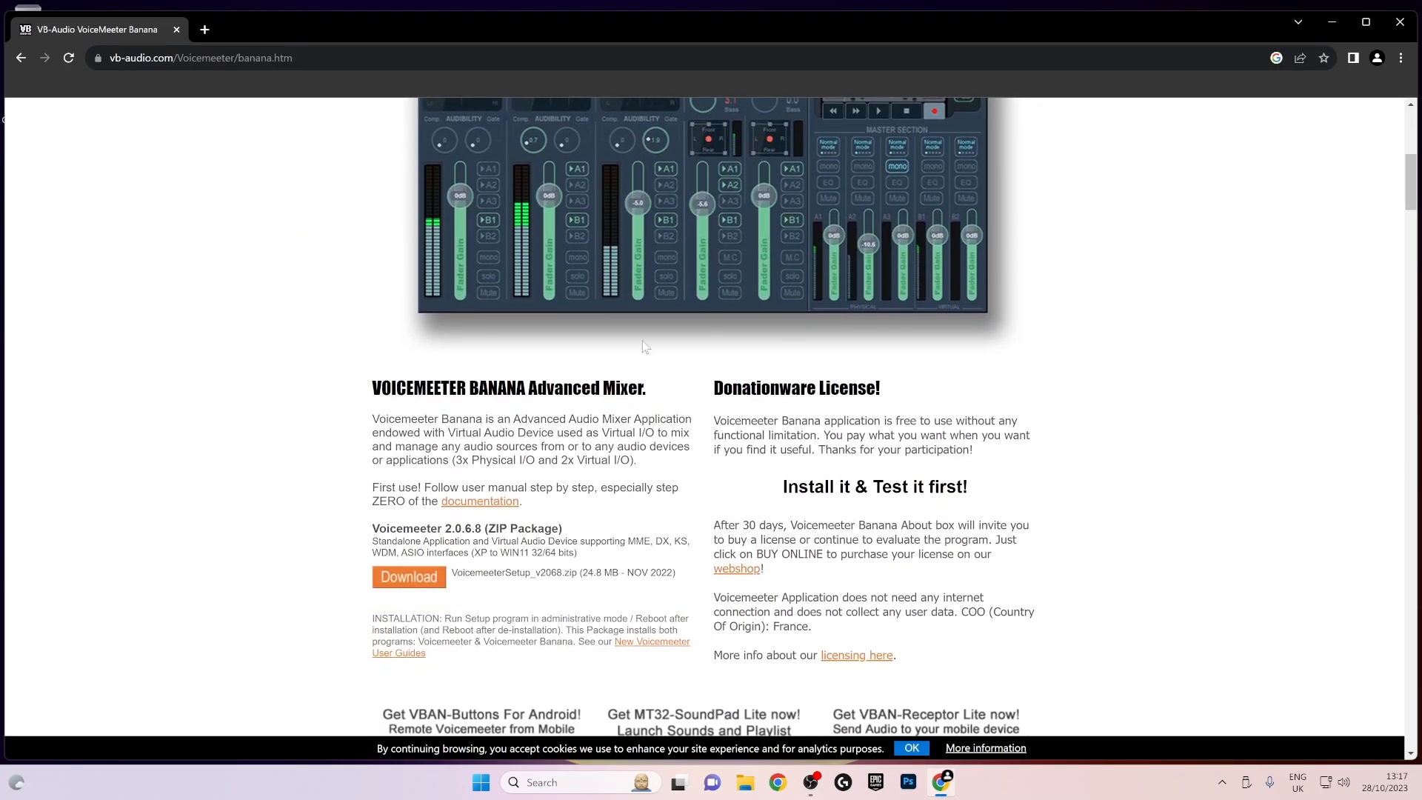
pyautogui.scroll(-2, 569, 524)
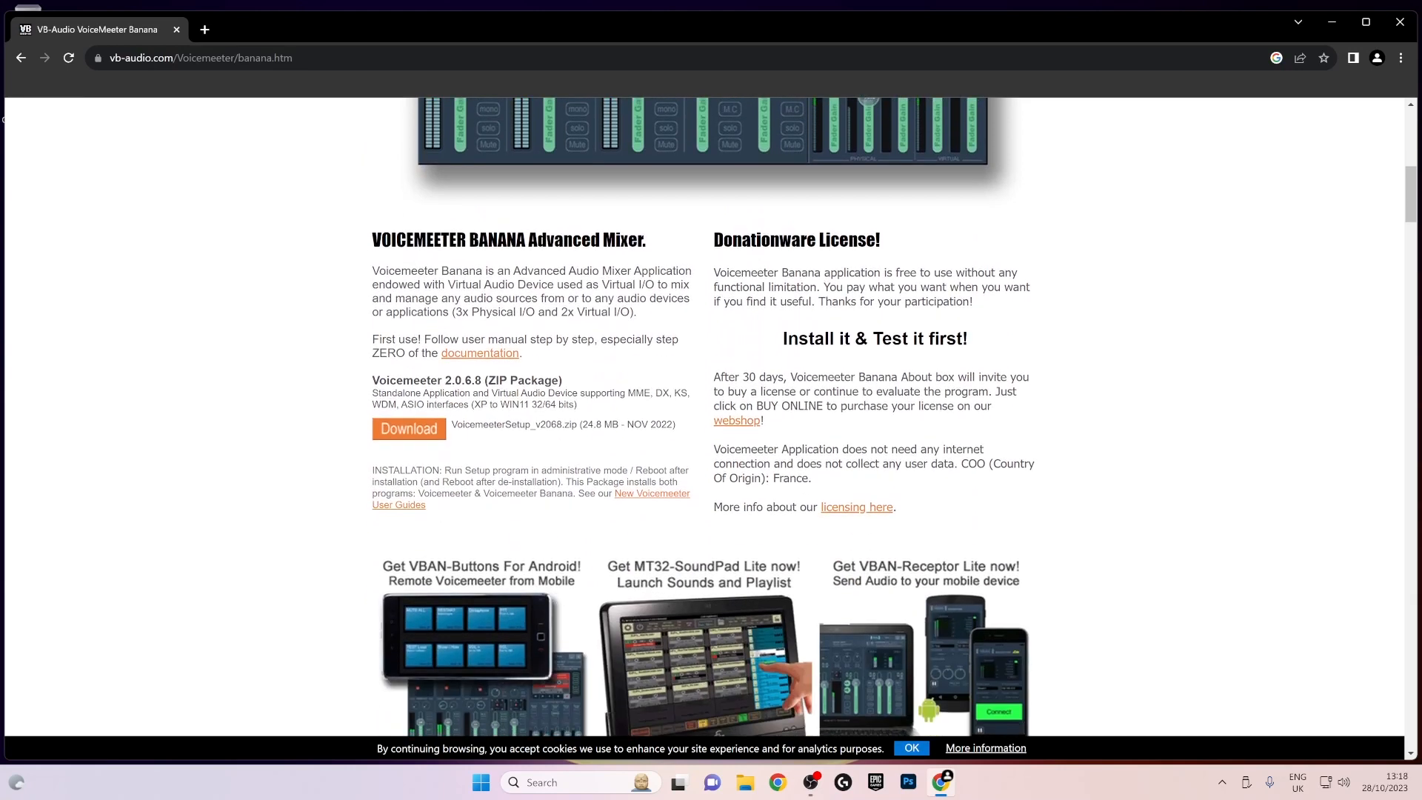
pyautogui.click(412, 433)
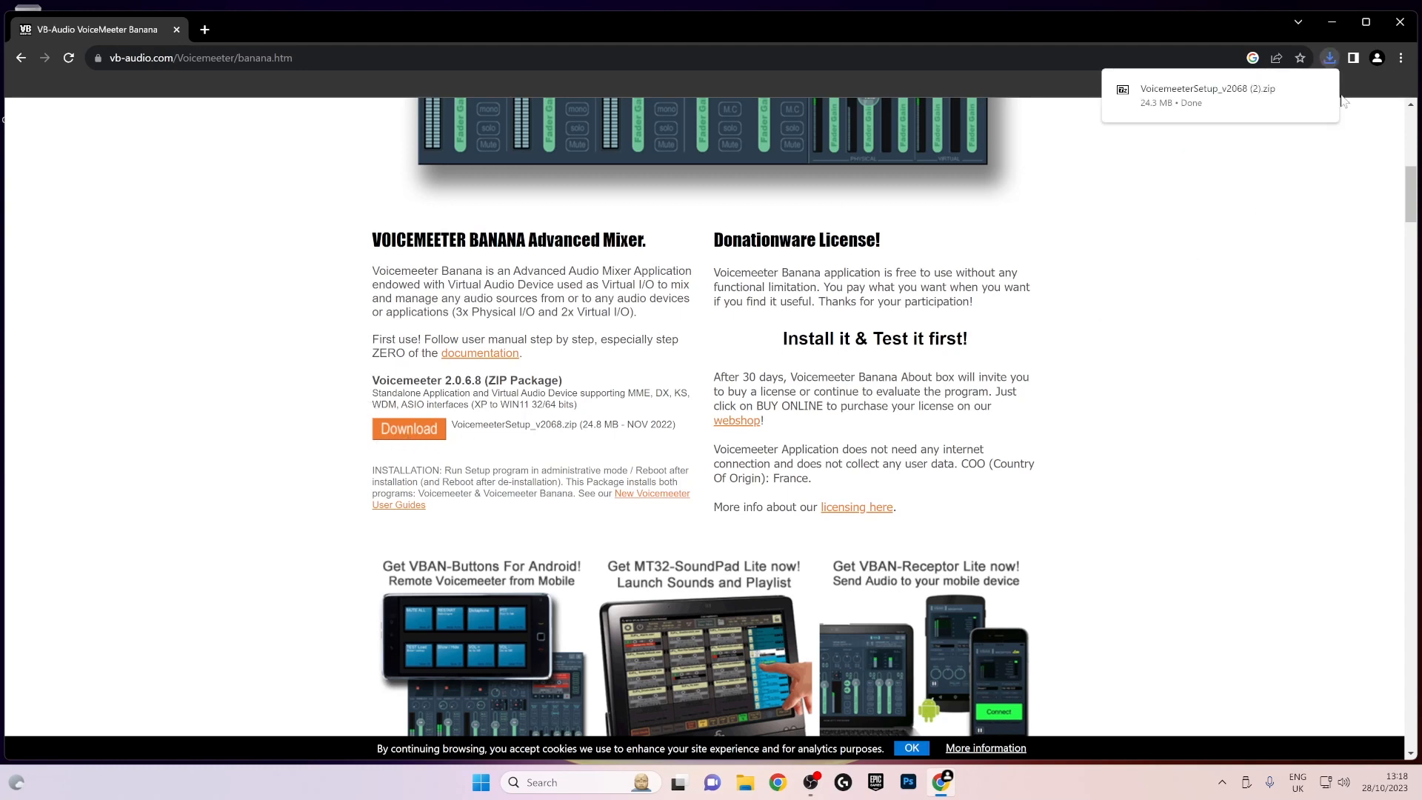
# - Show the newly downloaded VoicemeeterSetup_v2068 (2).zip in its folder and extract it to the suggested destination
pyautogui.click(1330, 58)
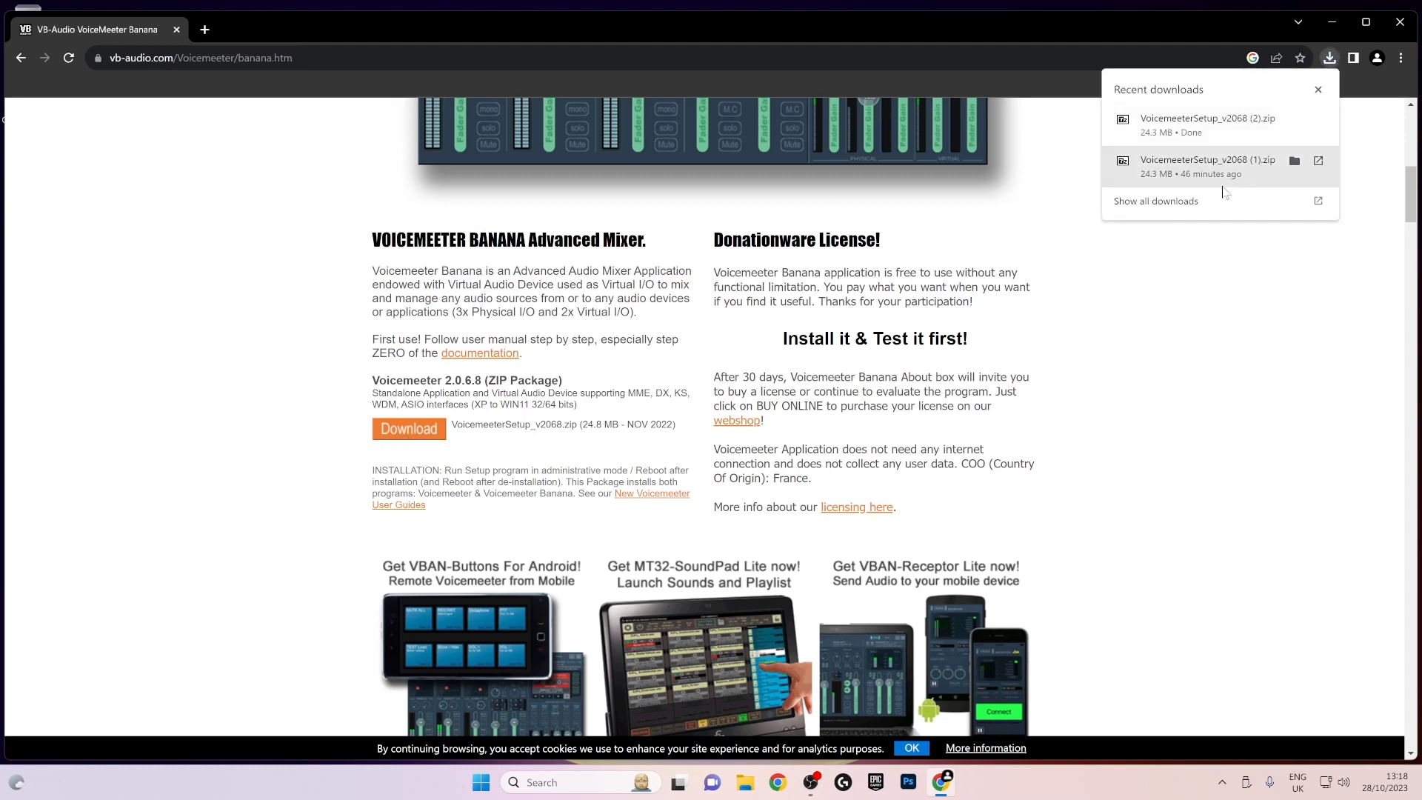
pyautogui.click(1286, 120)
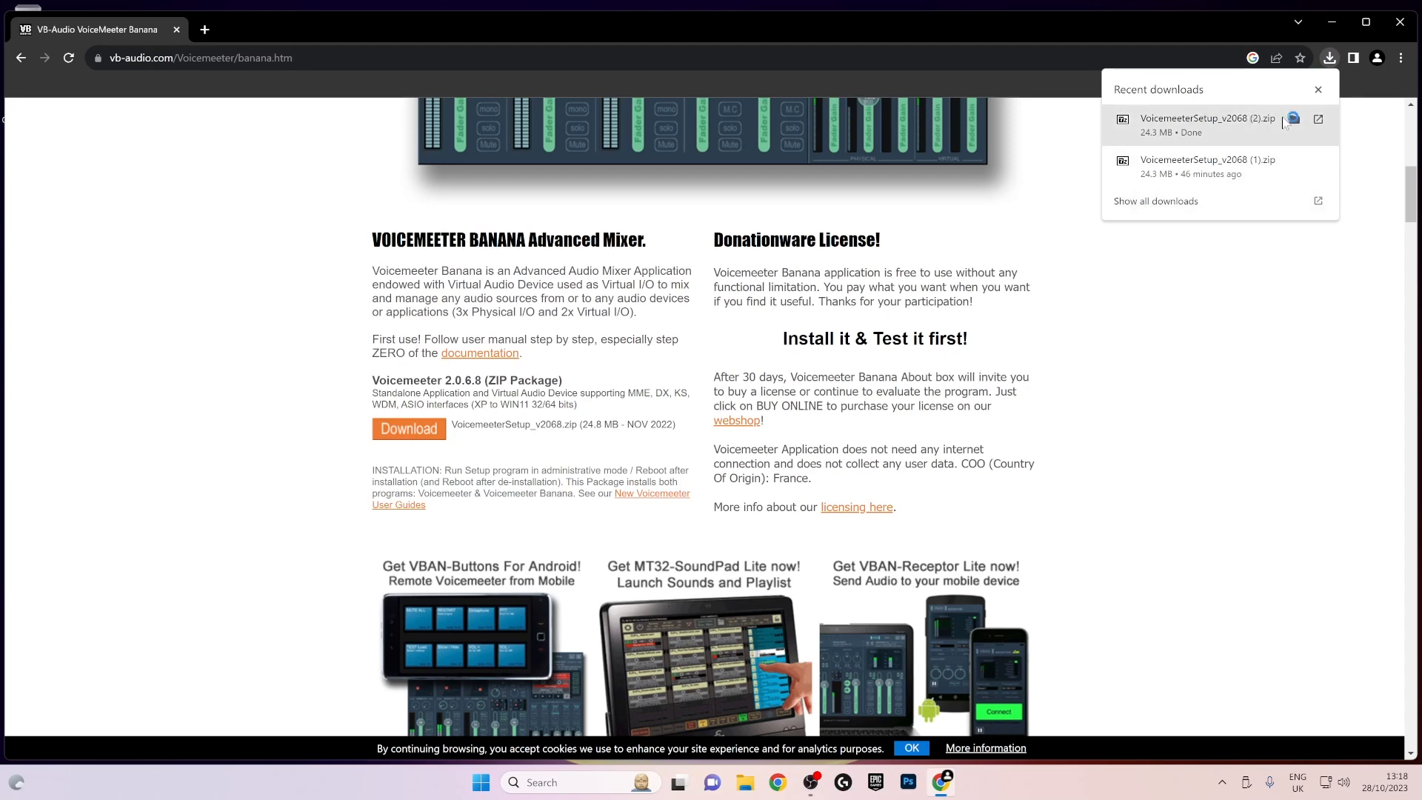
pyautogui.click(1294, 120)
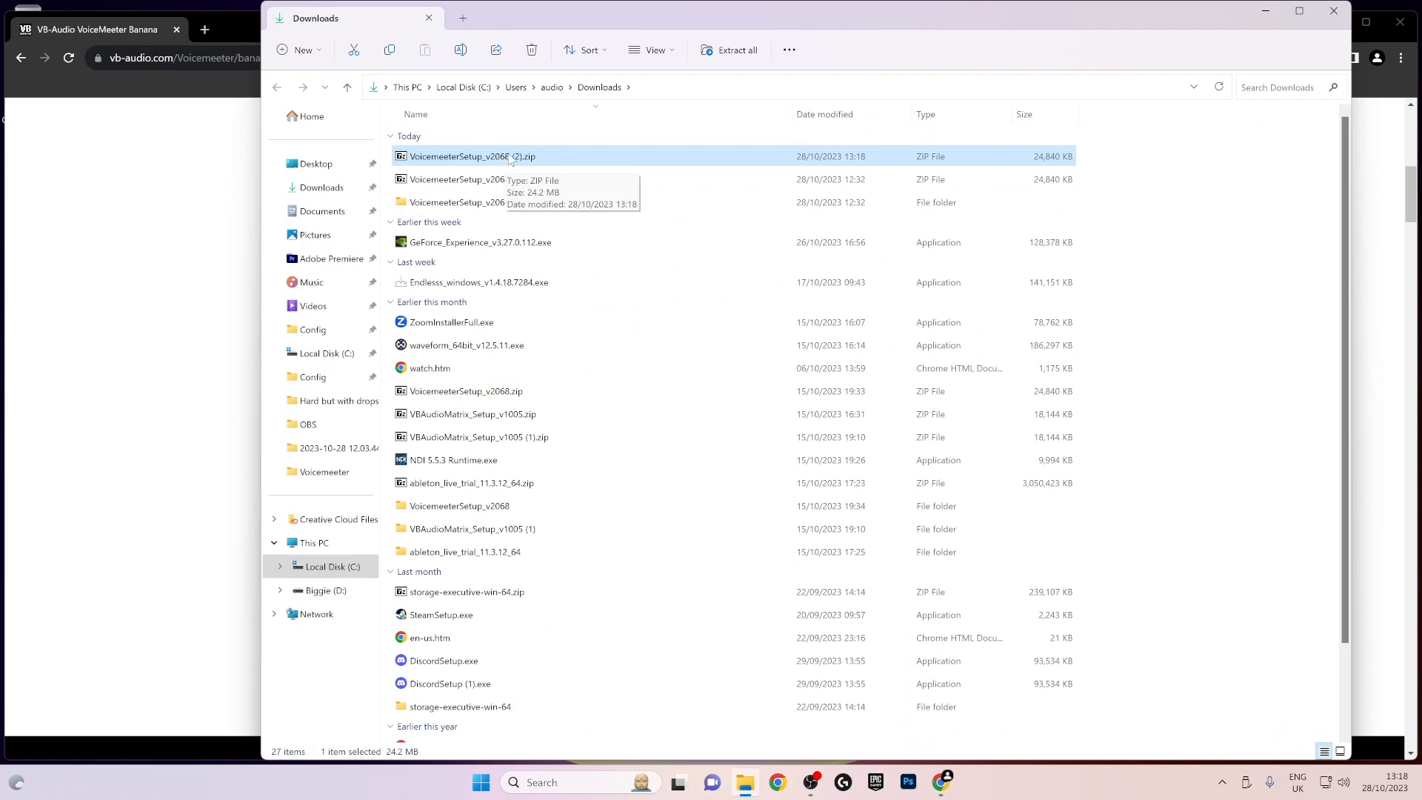
pyautogui.rightClick(511, 158)
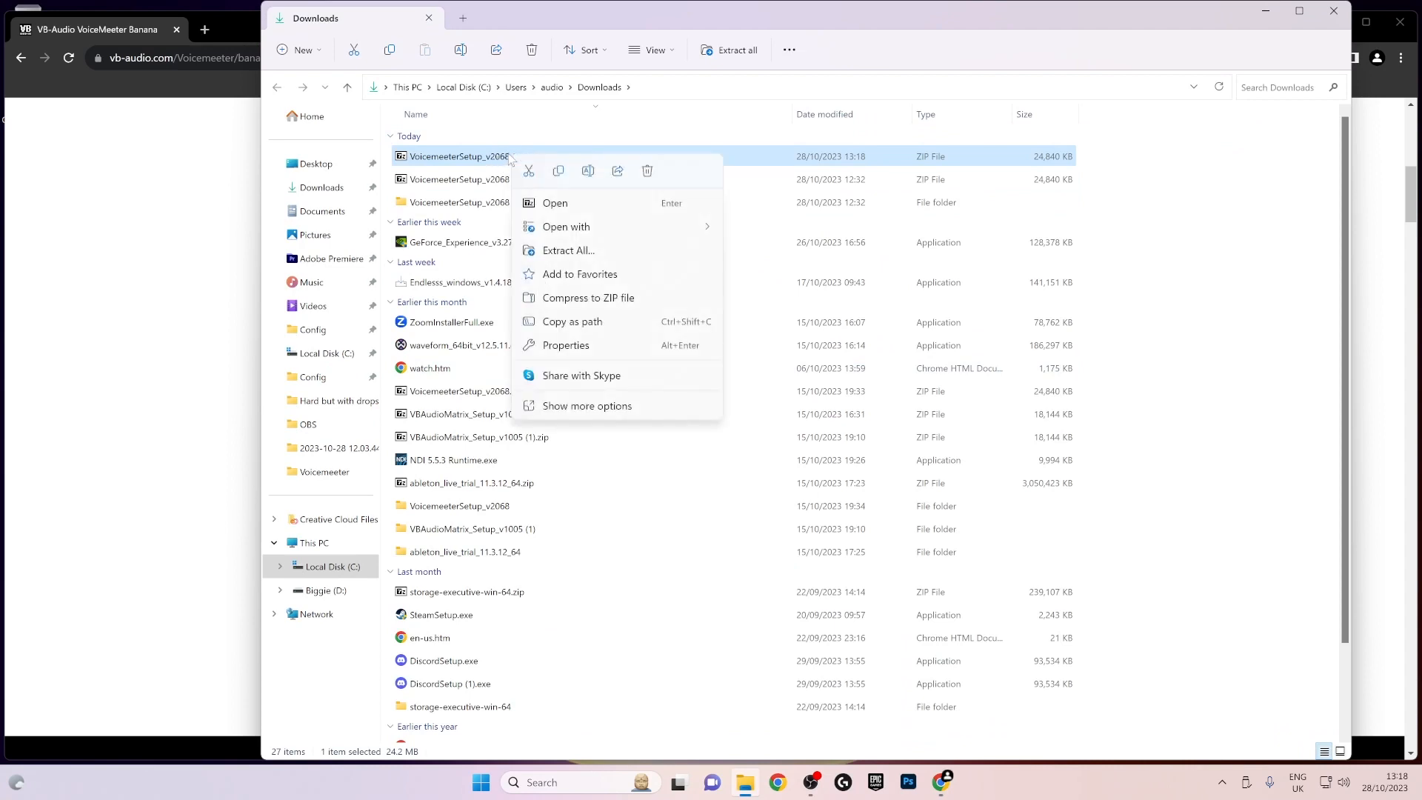
pyautogui.click(593, 252)
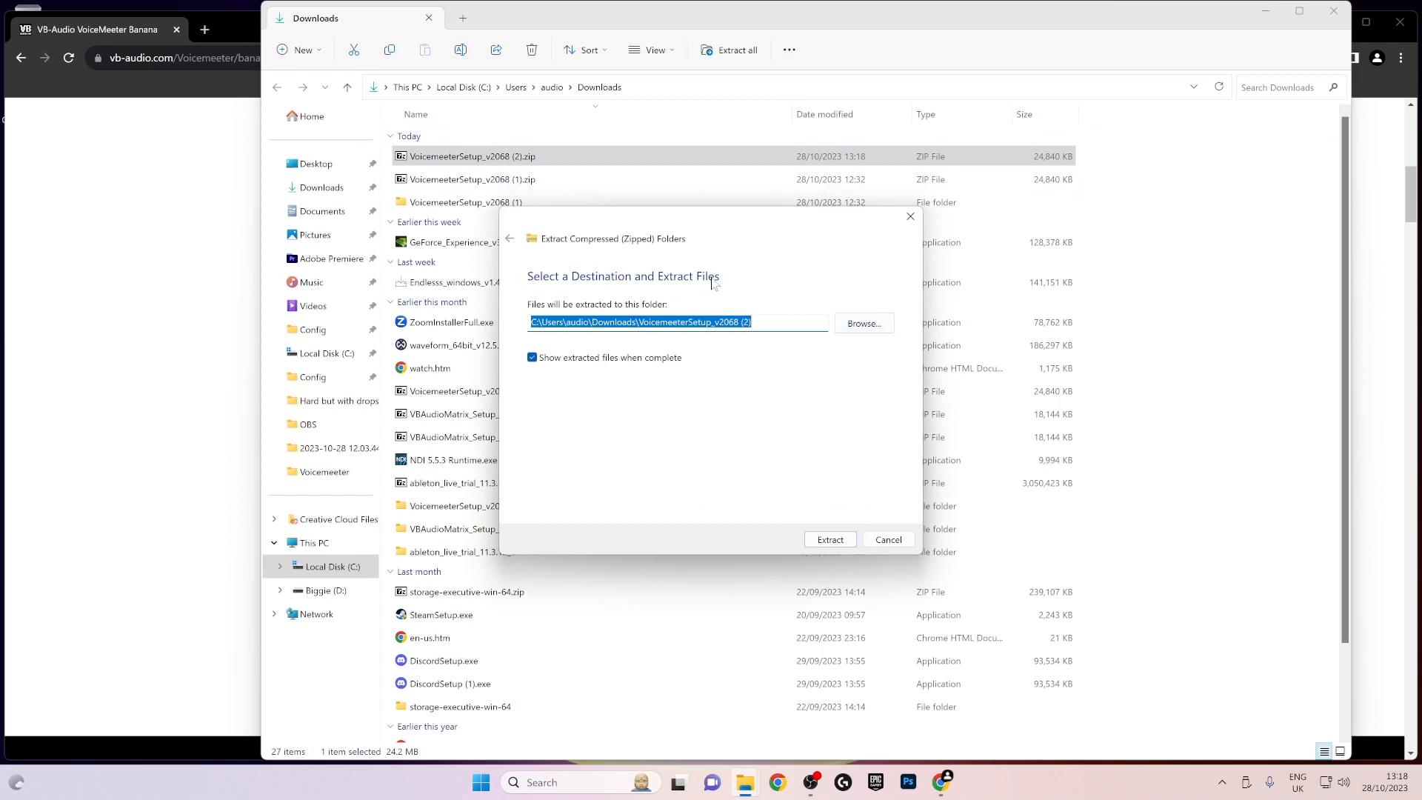
pyautogui.click(831, 542)
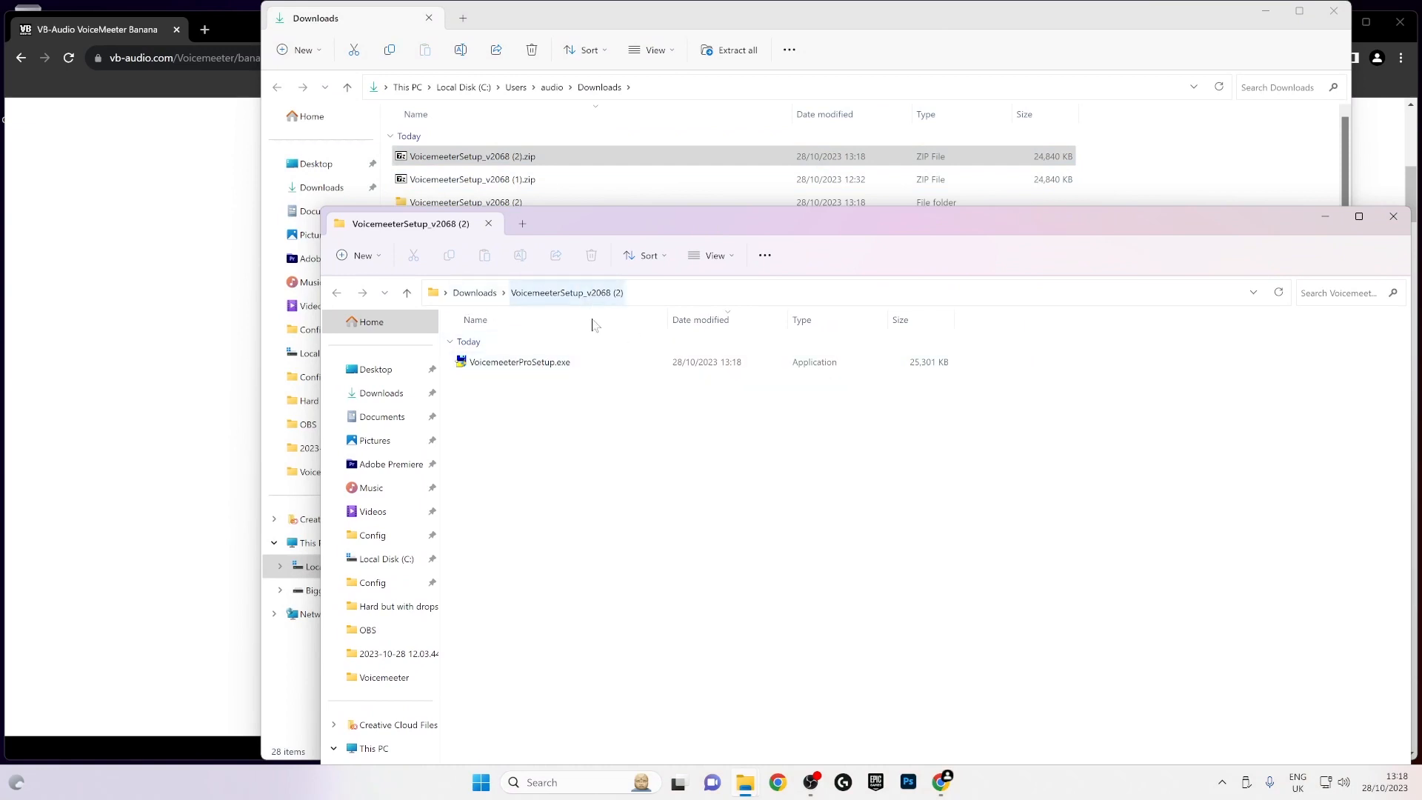
# - Launch VoicemeeterProSetup.exe from the extracted folder, and close the installer without removing the installed version
pyautogui.moveTo(647, 225); pyautogui.dragTo(616, 97)
pyautogui.click(538, 241)
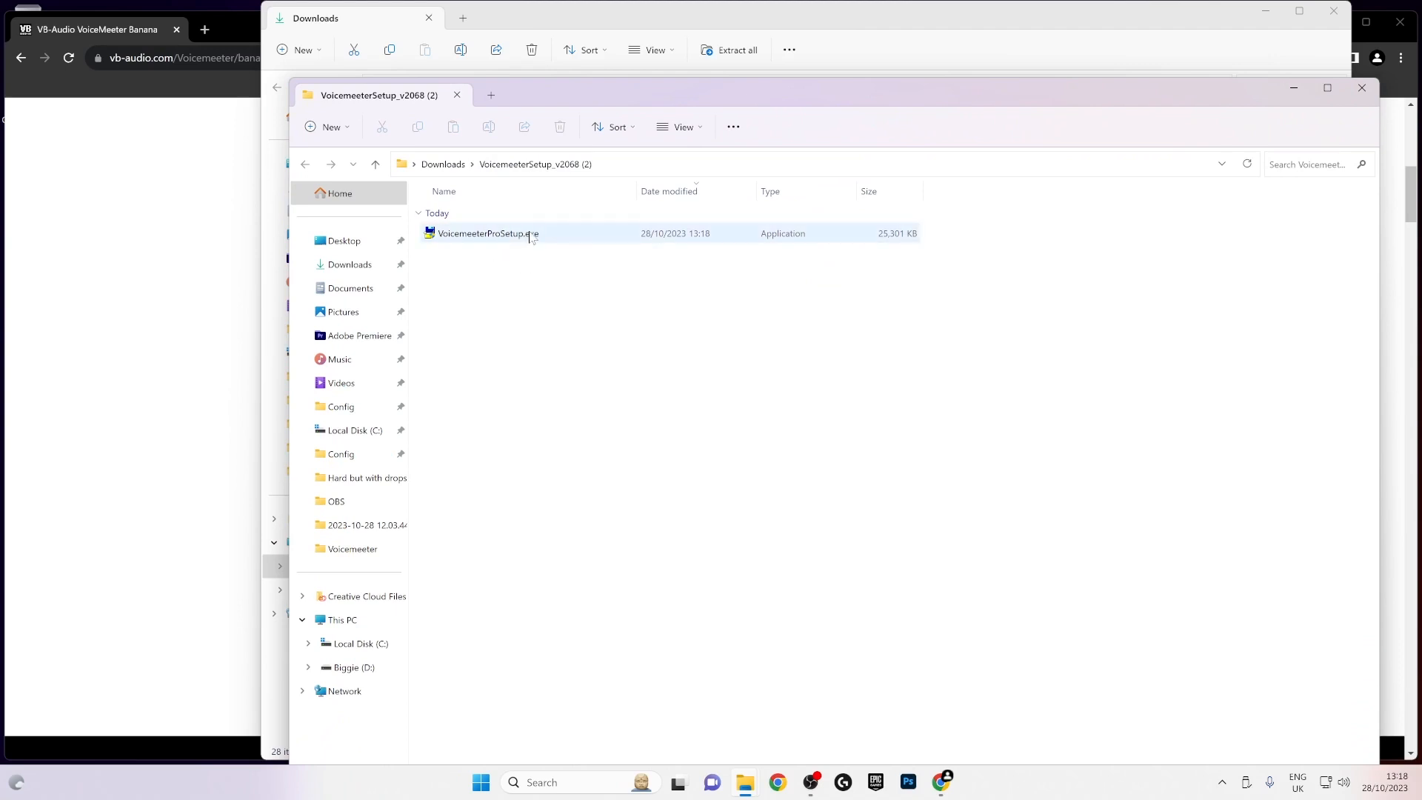
pyautogui.doubleClick(531, 236)
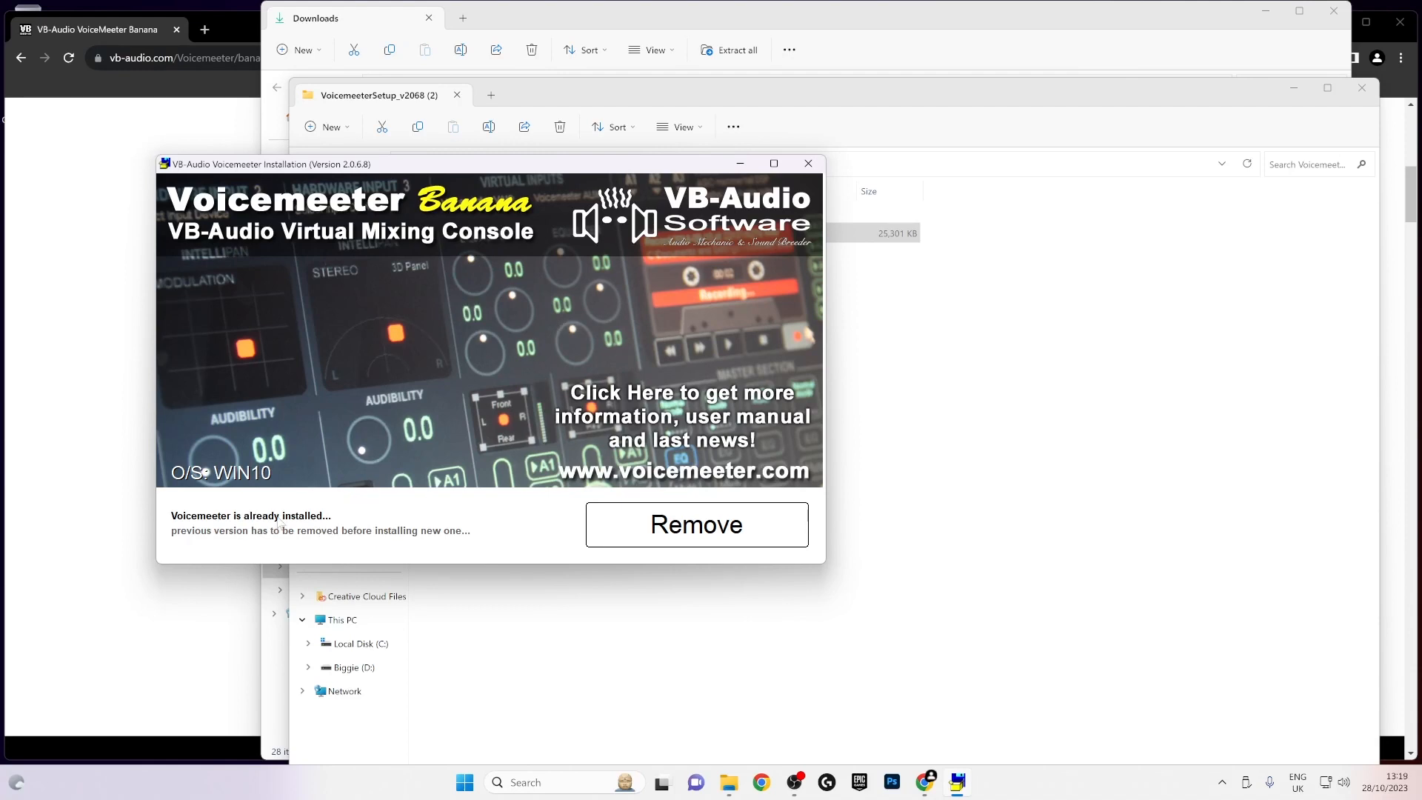
pyautogui.click(808, 163)
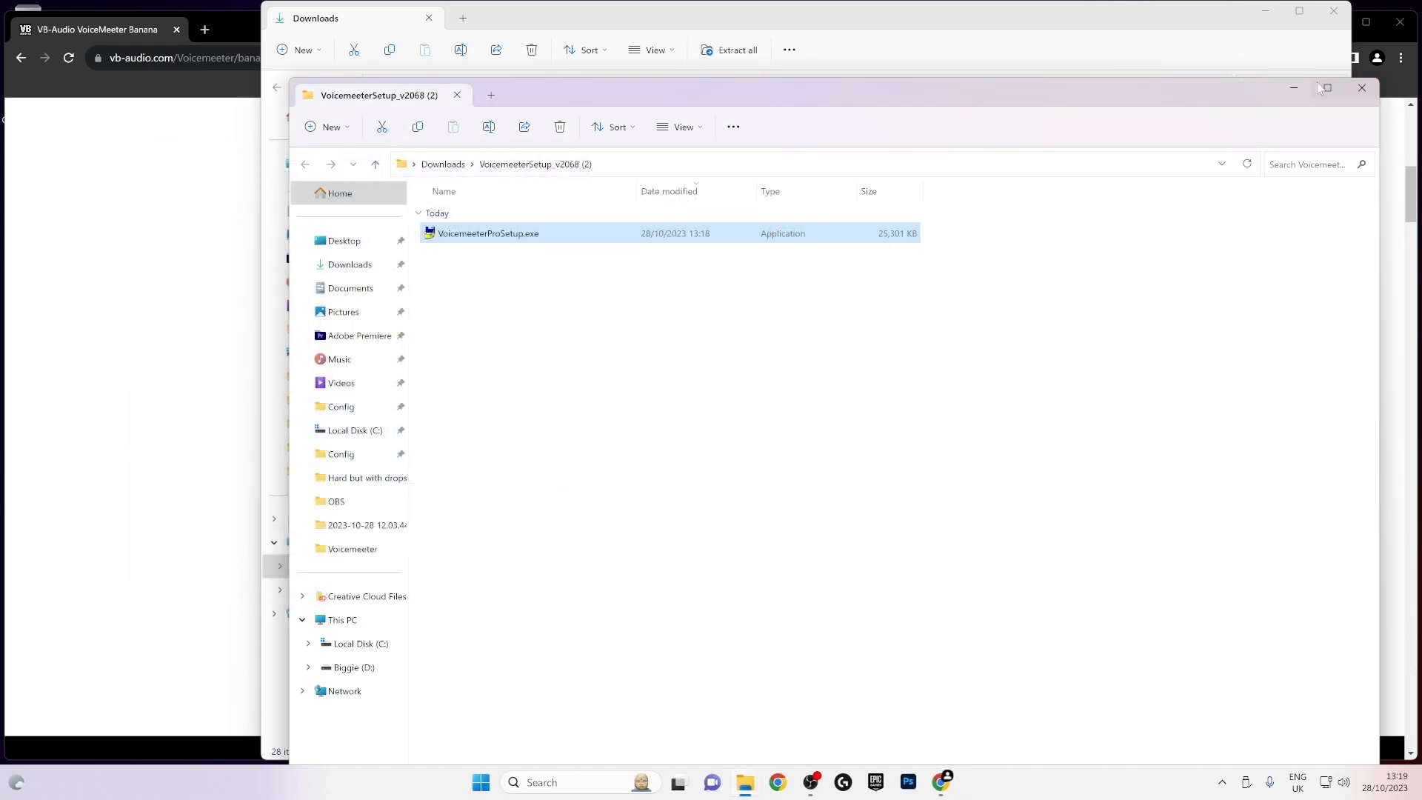
# - Clear the file and browser windows off the desktop and launch Voicemeeter Banana
pyautogui.click(1265, 12)
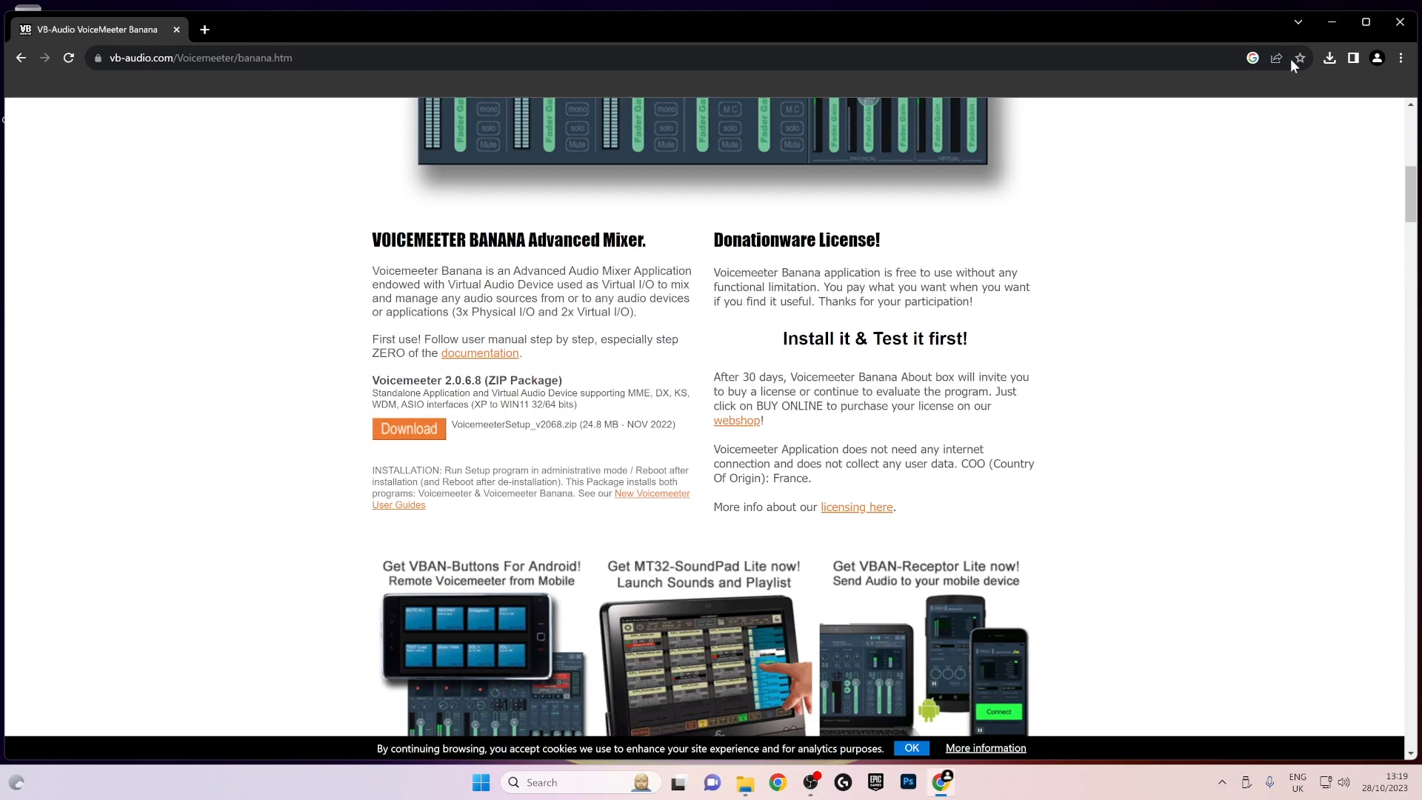
pyautogui.click(1328, 19)
pyautogui.press('super')
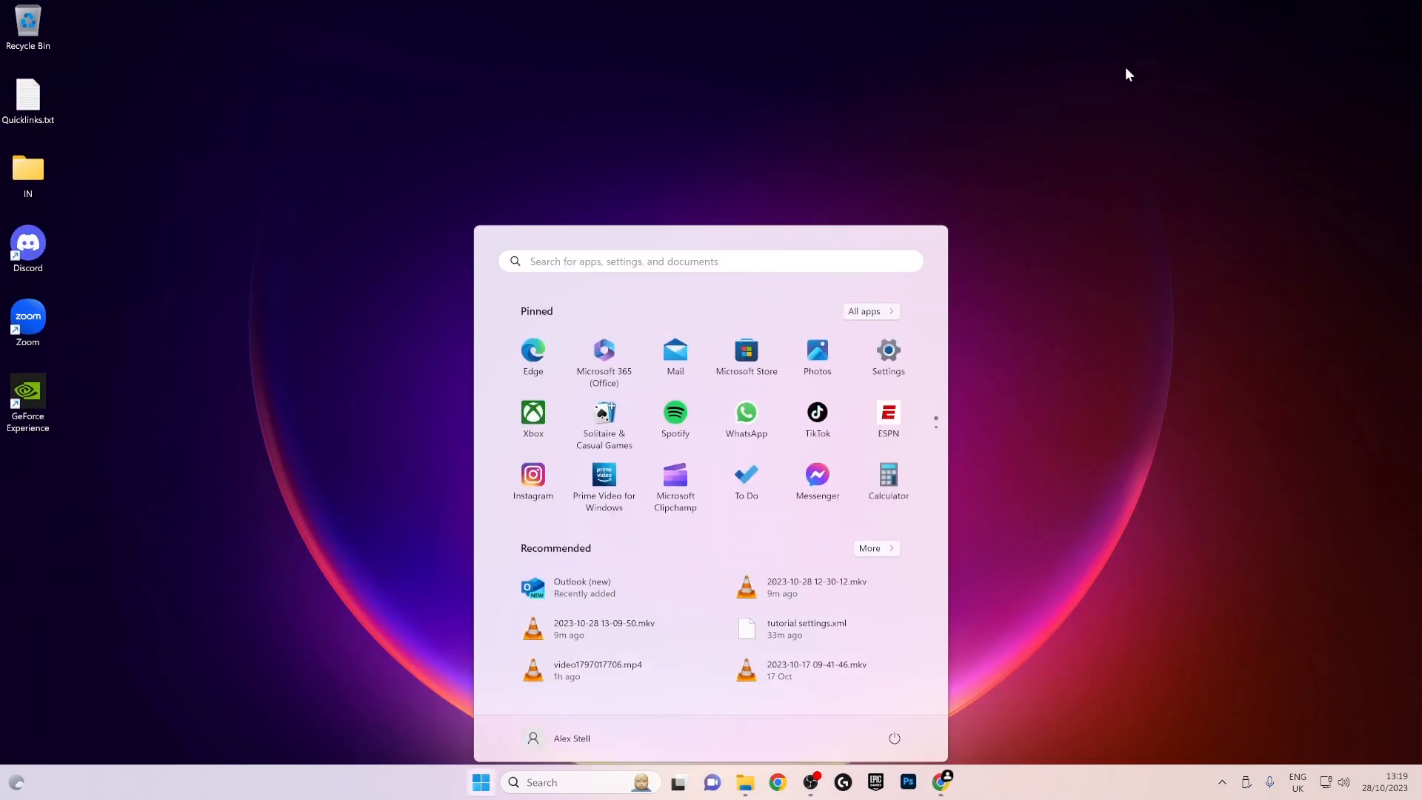
pyautogui.write('v')
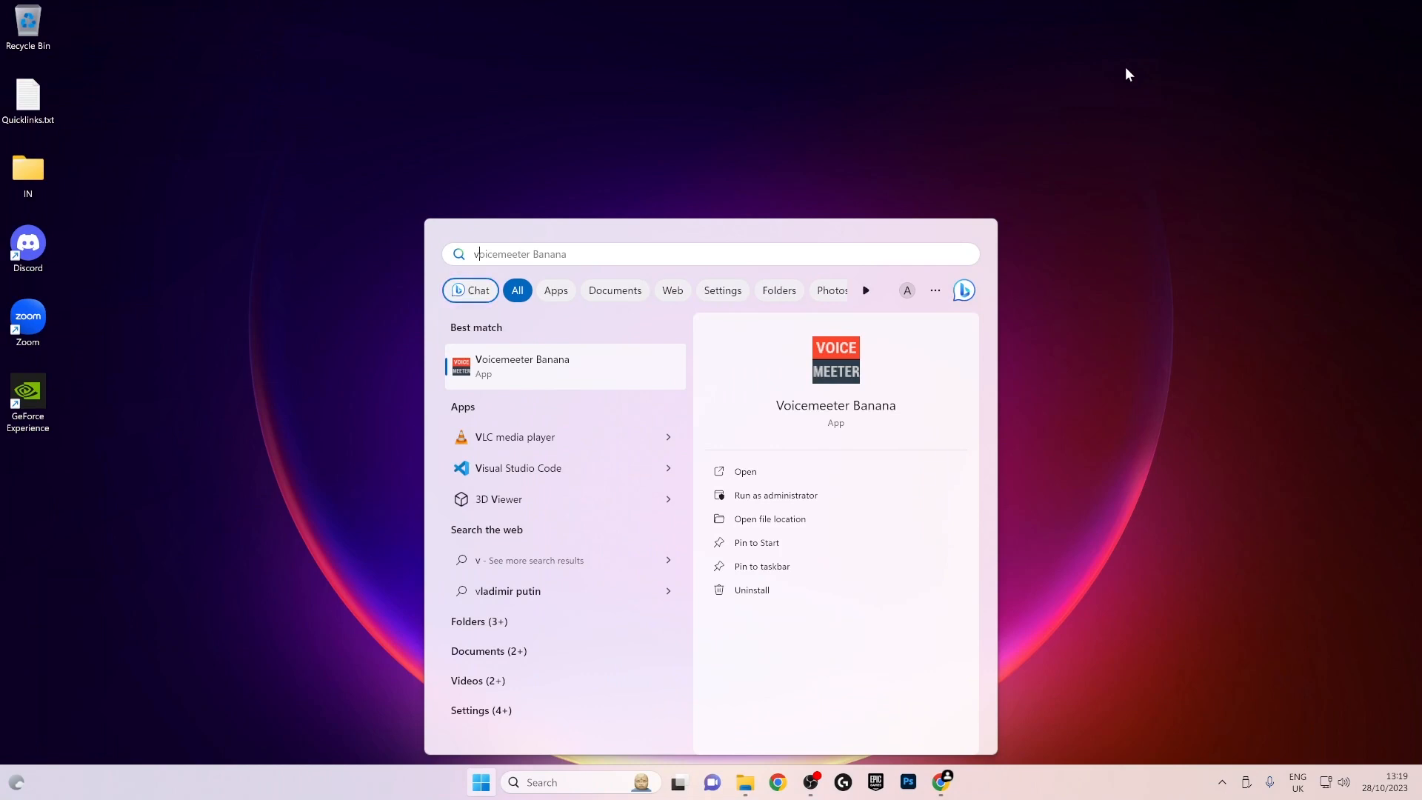
pyautogui.press('Return')
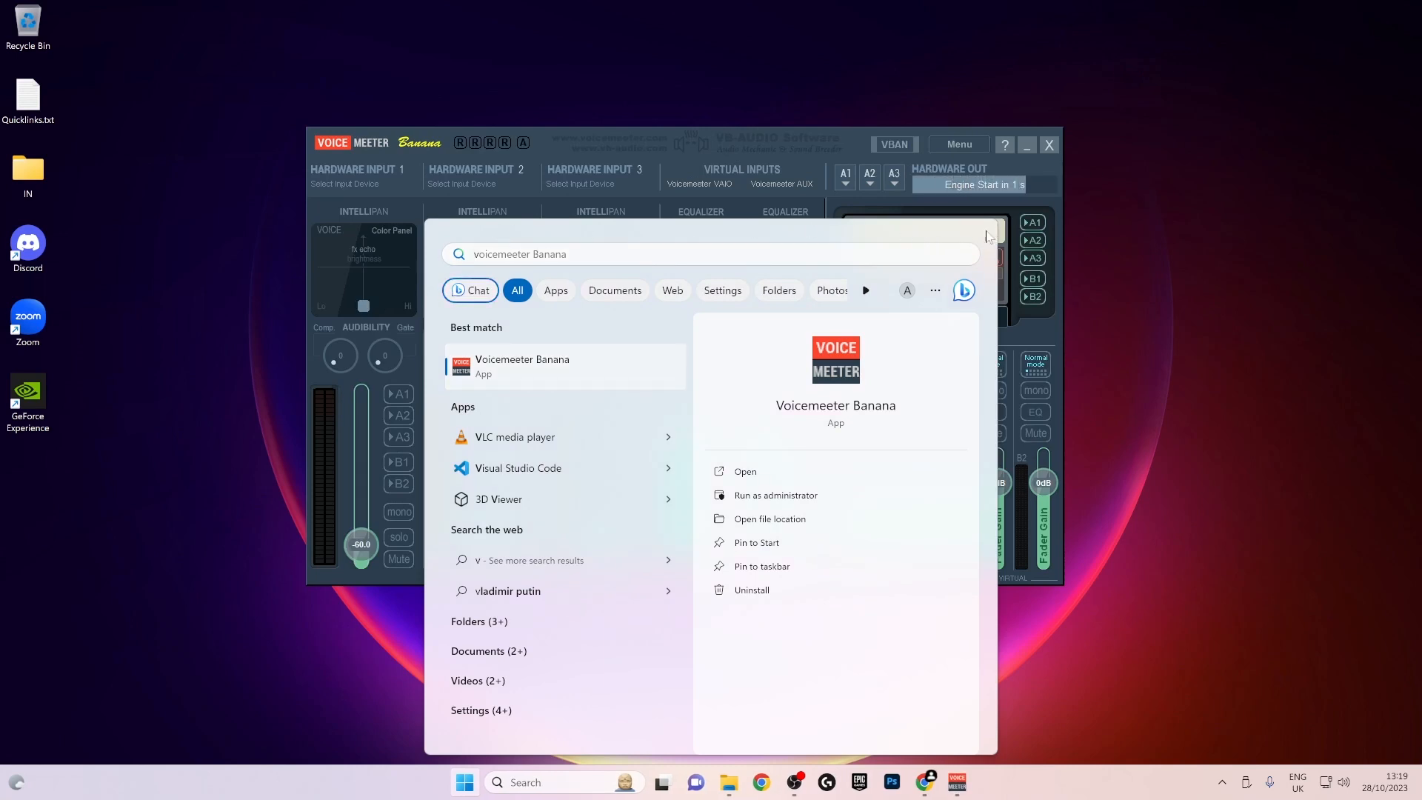
pyautogui.click(788, 144)
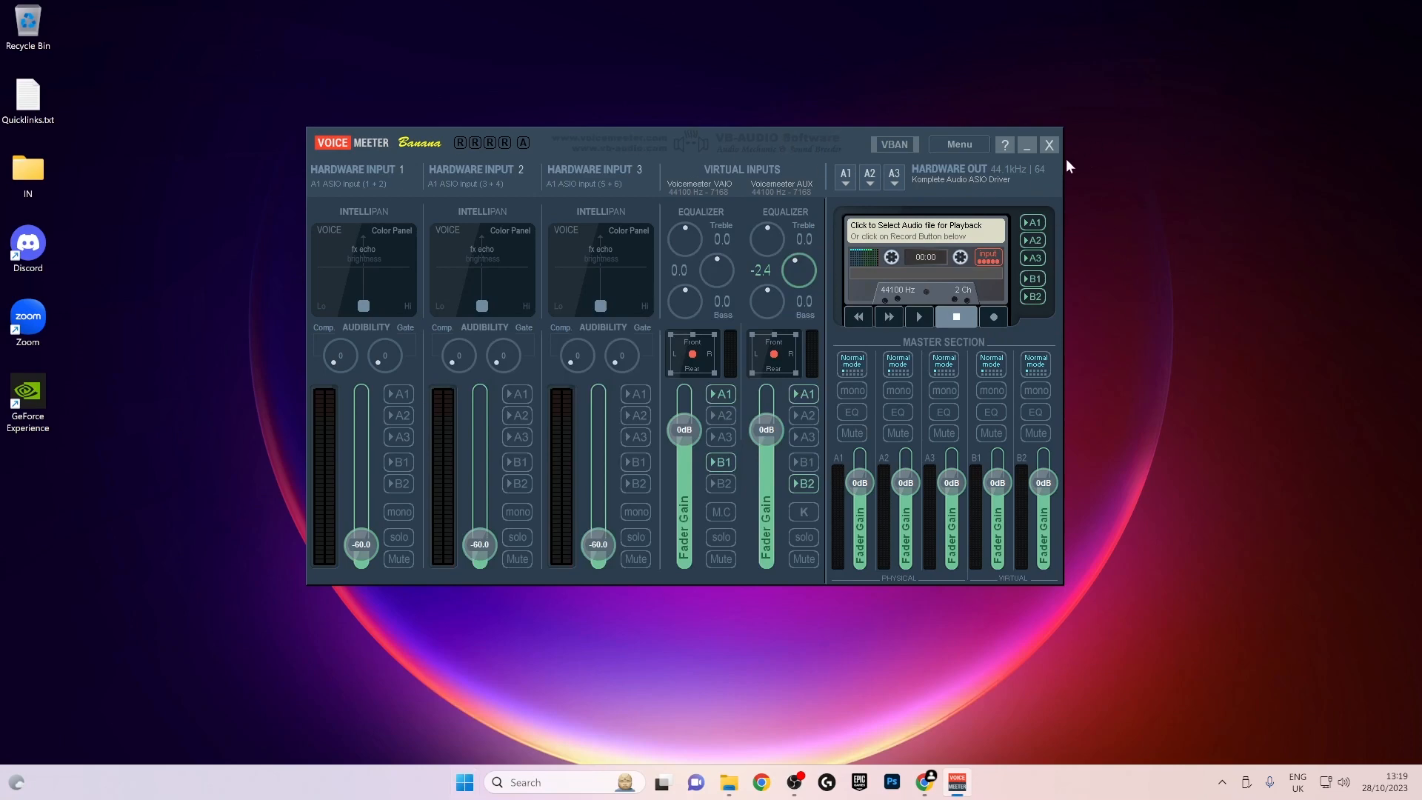
# - Close the About box, reset Voicemeeter's settings to their initial state and dismiss the Windows Security notification
pyautogui.click(971, 148)
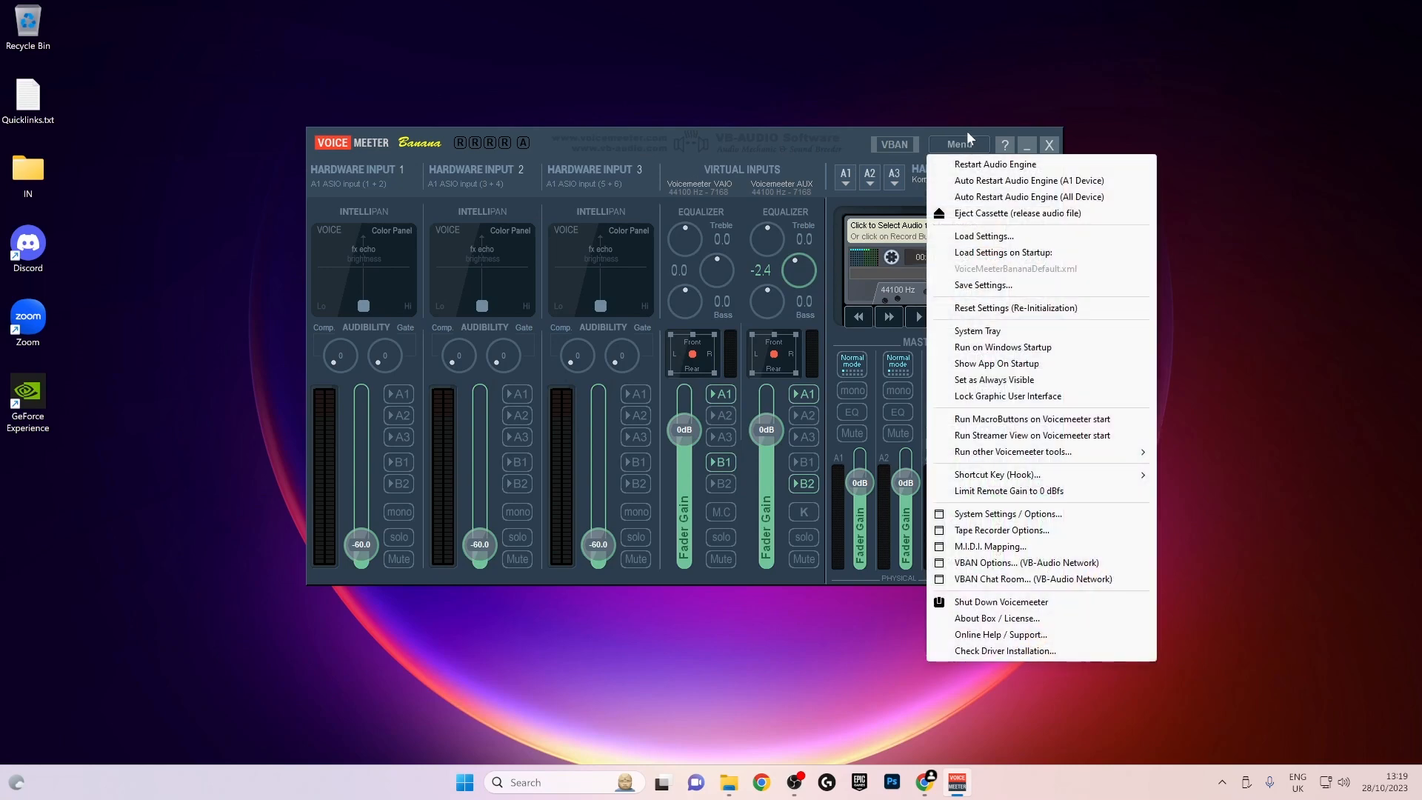
pyautogui.click(968, 133)
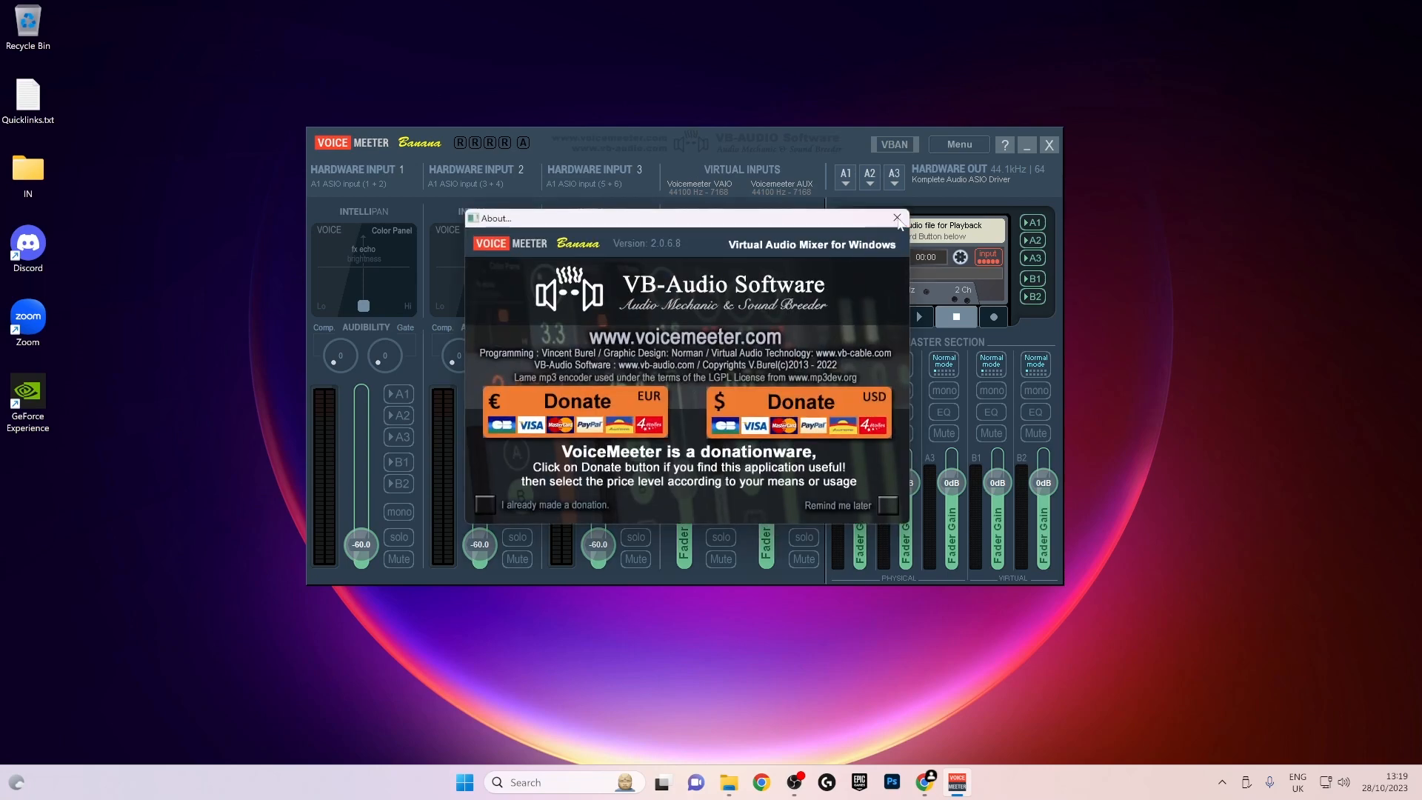
pyautogui.click(897, 217)
pyautogui.click(980, 144)
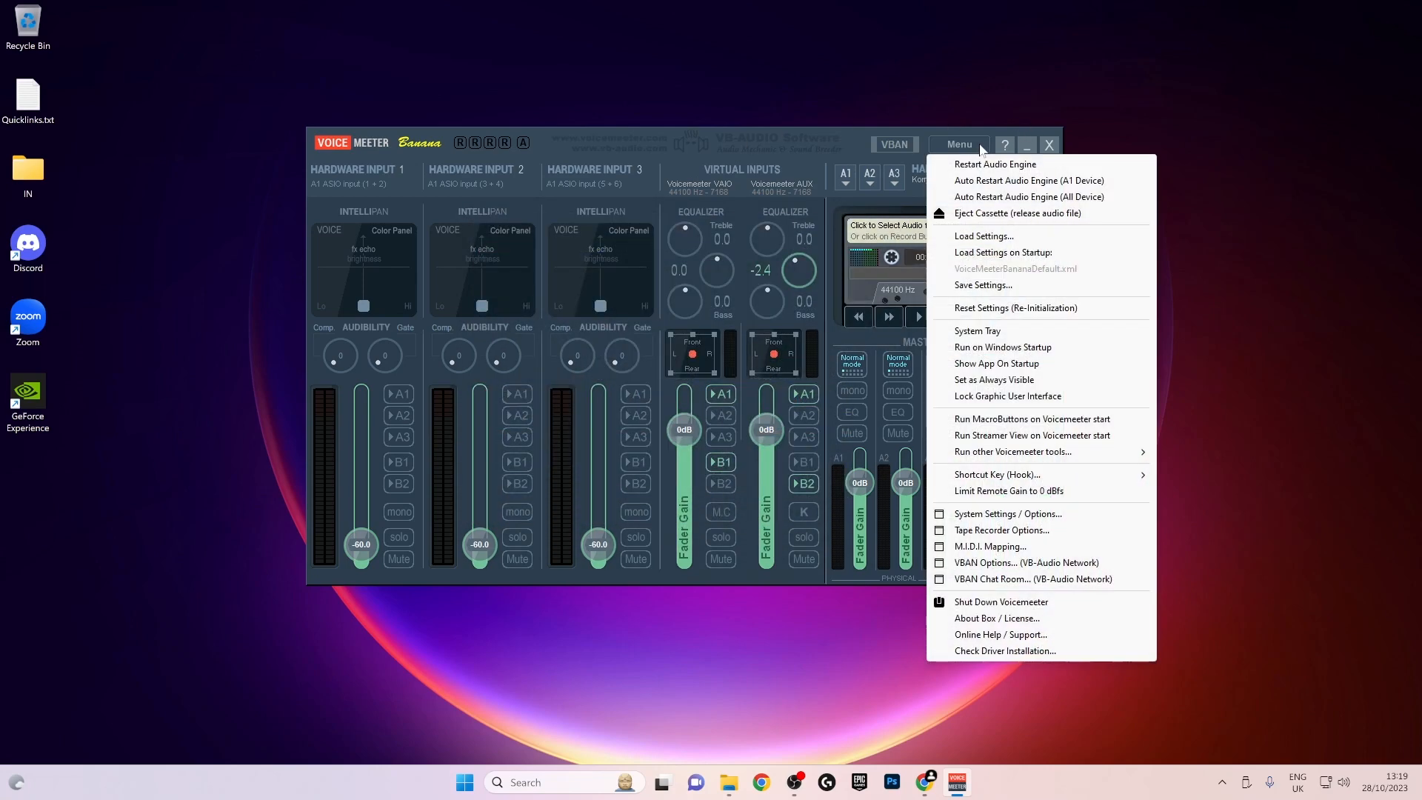
pyautogui.click(1034, 308)
pyautogui.click(749, 450)
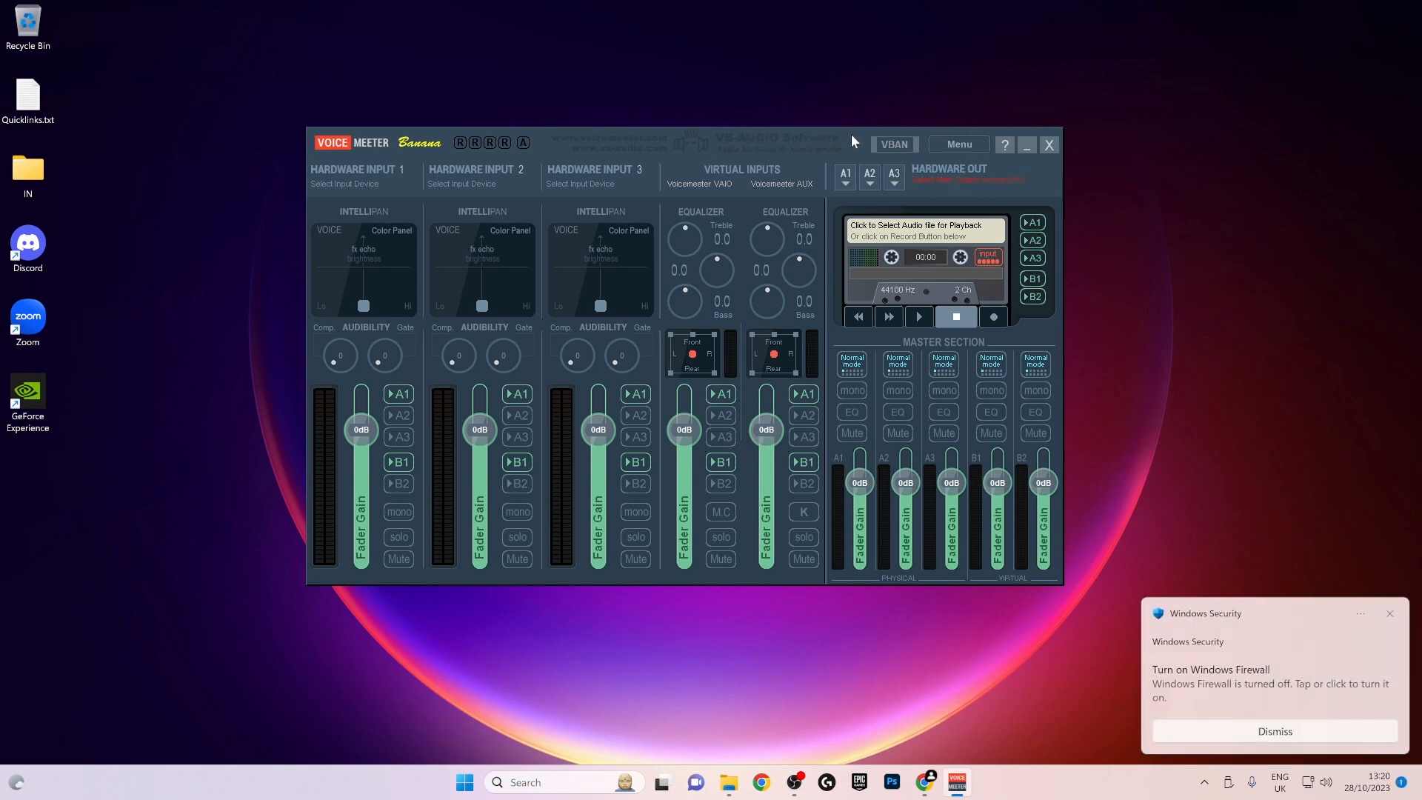
pyautogui.click(1390, 614)
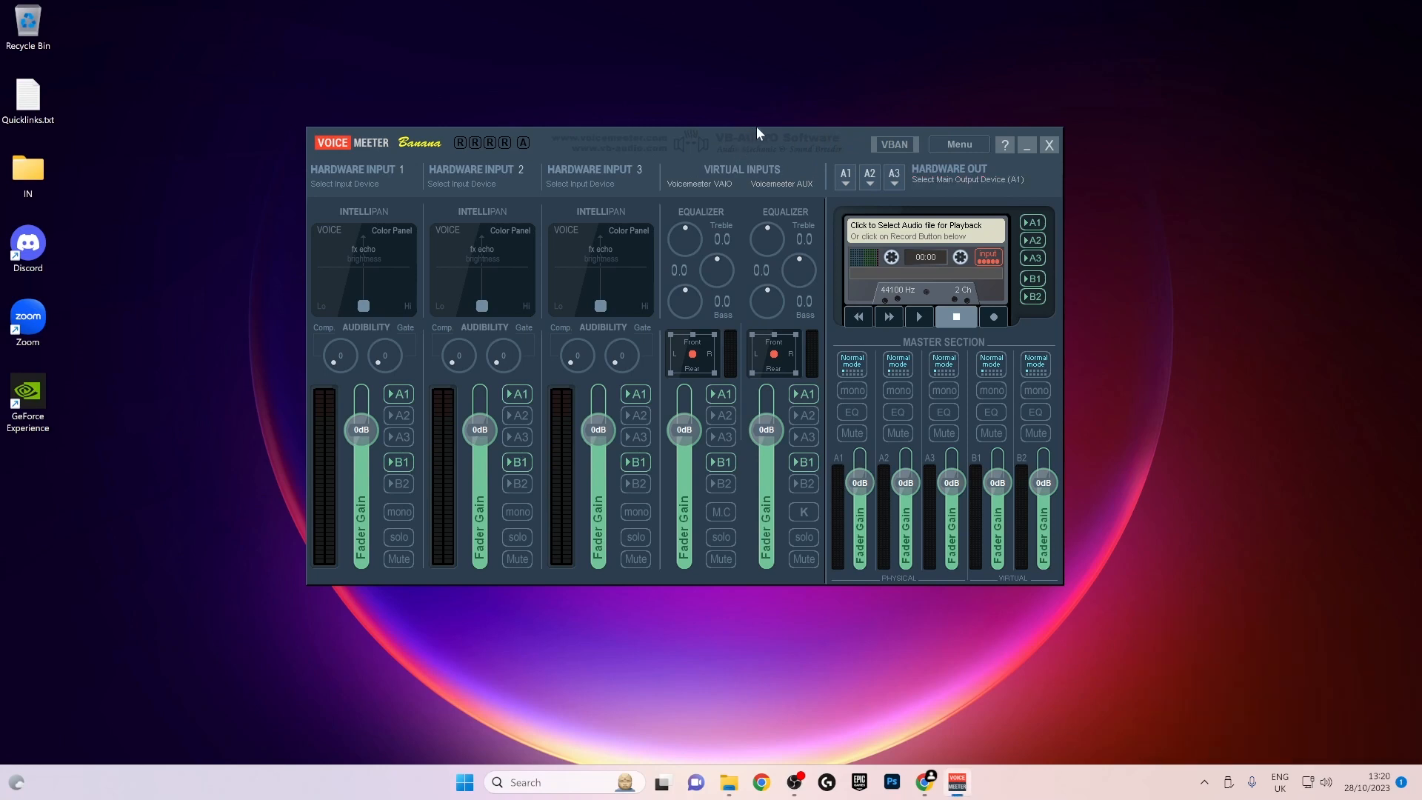
pyautogui.moveTo(771, 141); pyautogui.dragTo(757, 143)
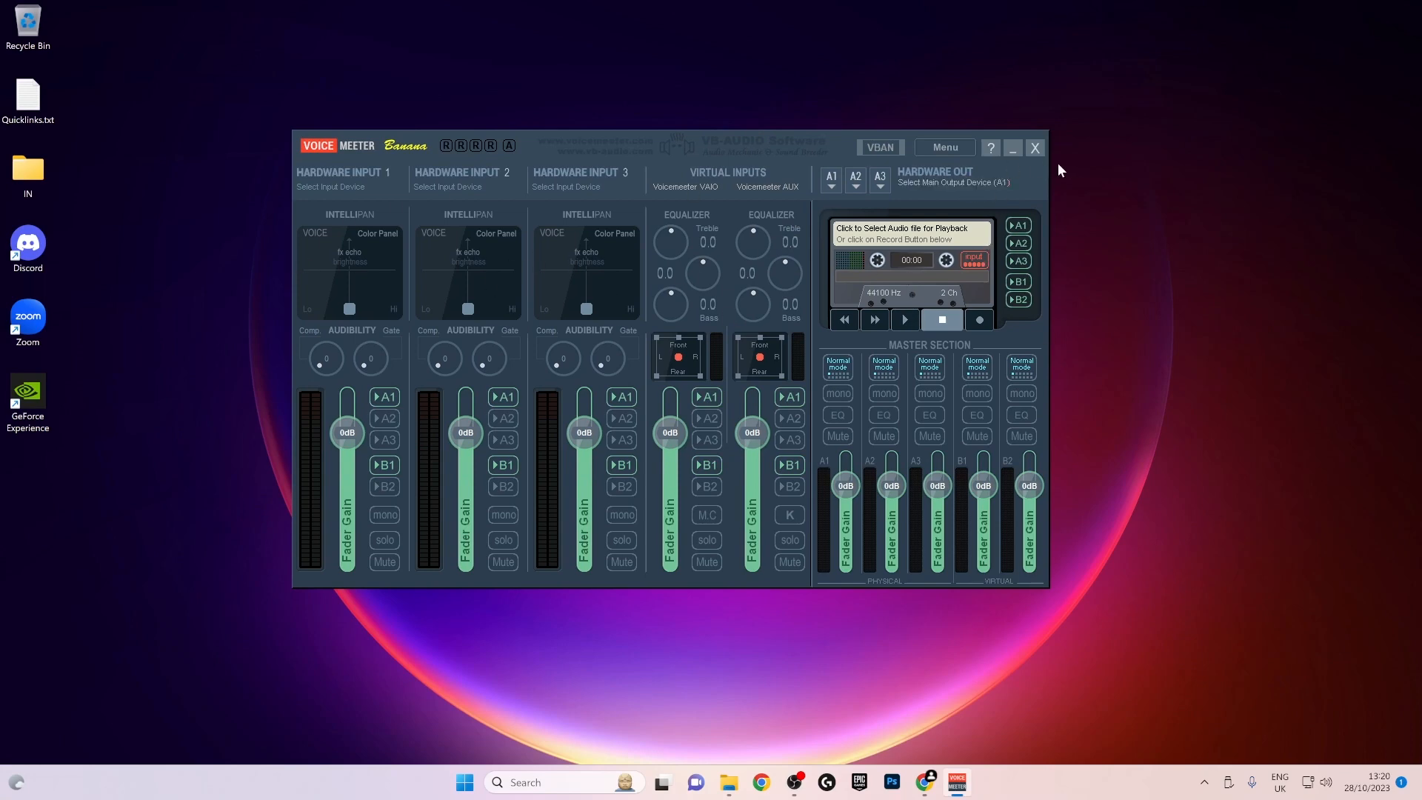
# - Load the saved Voicemeeter settings from tutorial settings.xml in the Documents\Voicemeeter folder
pyautogui.click(951, 147)
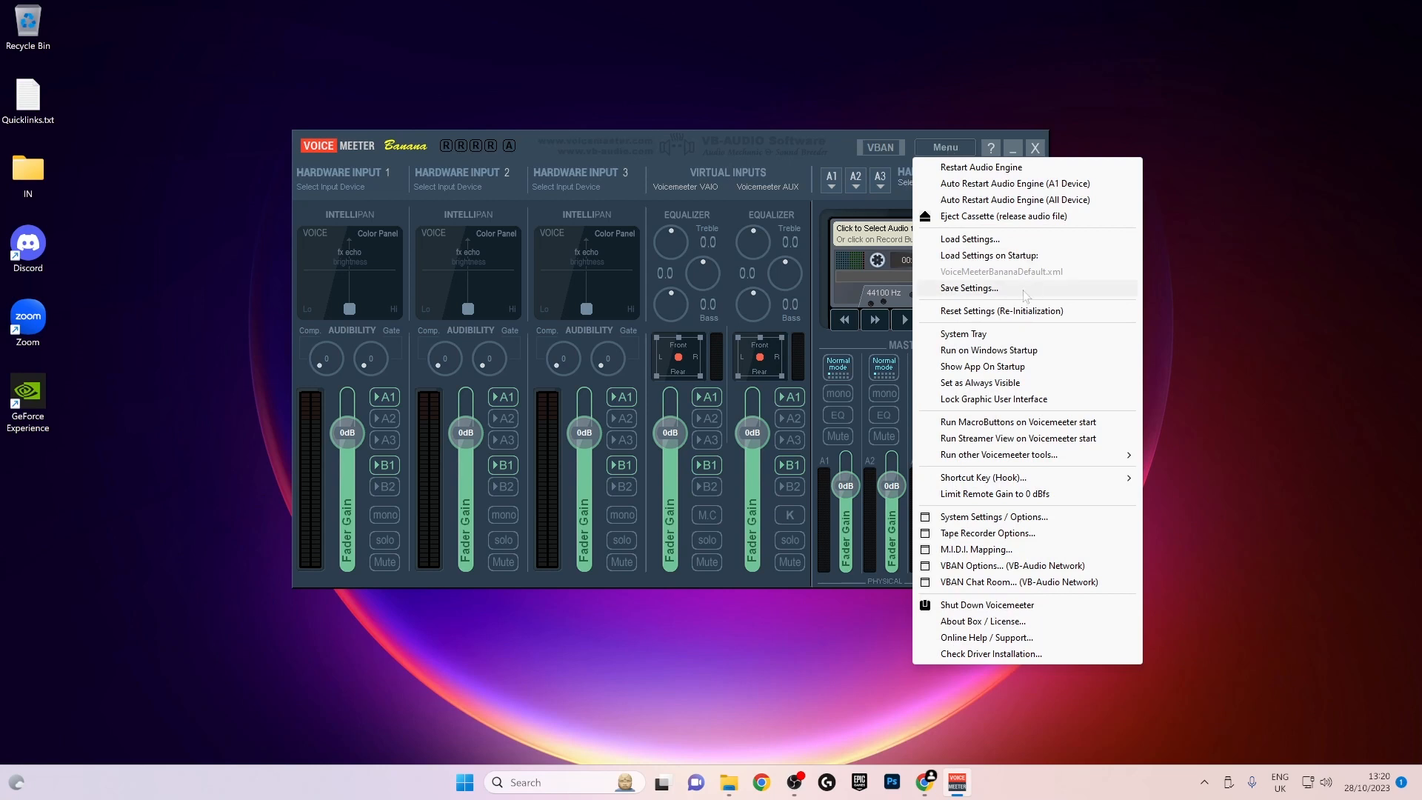
pyautogui.click(970, 238)
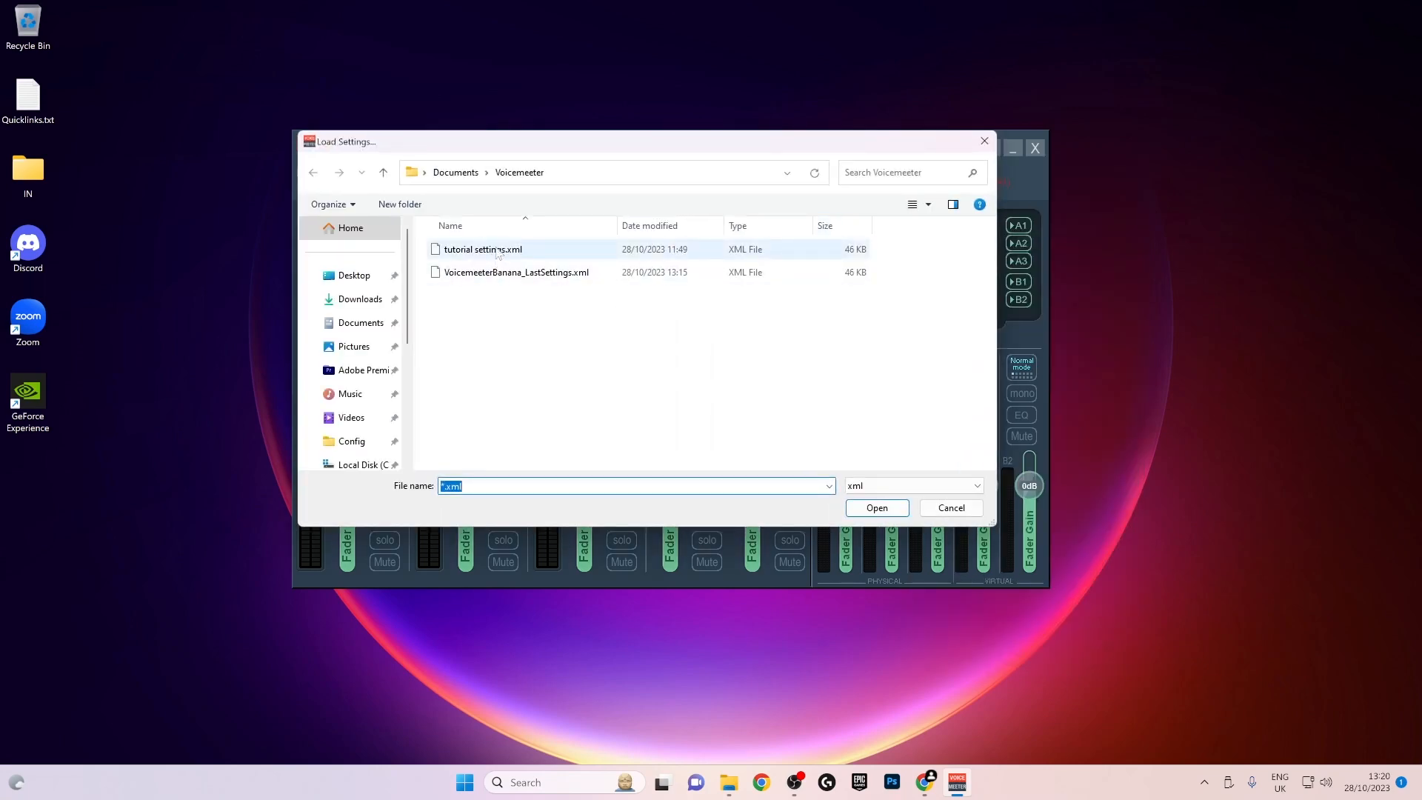
pyautogui.click(497, 250)
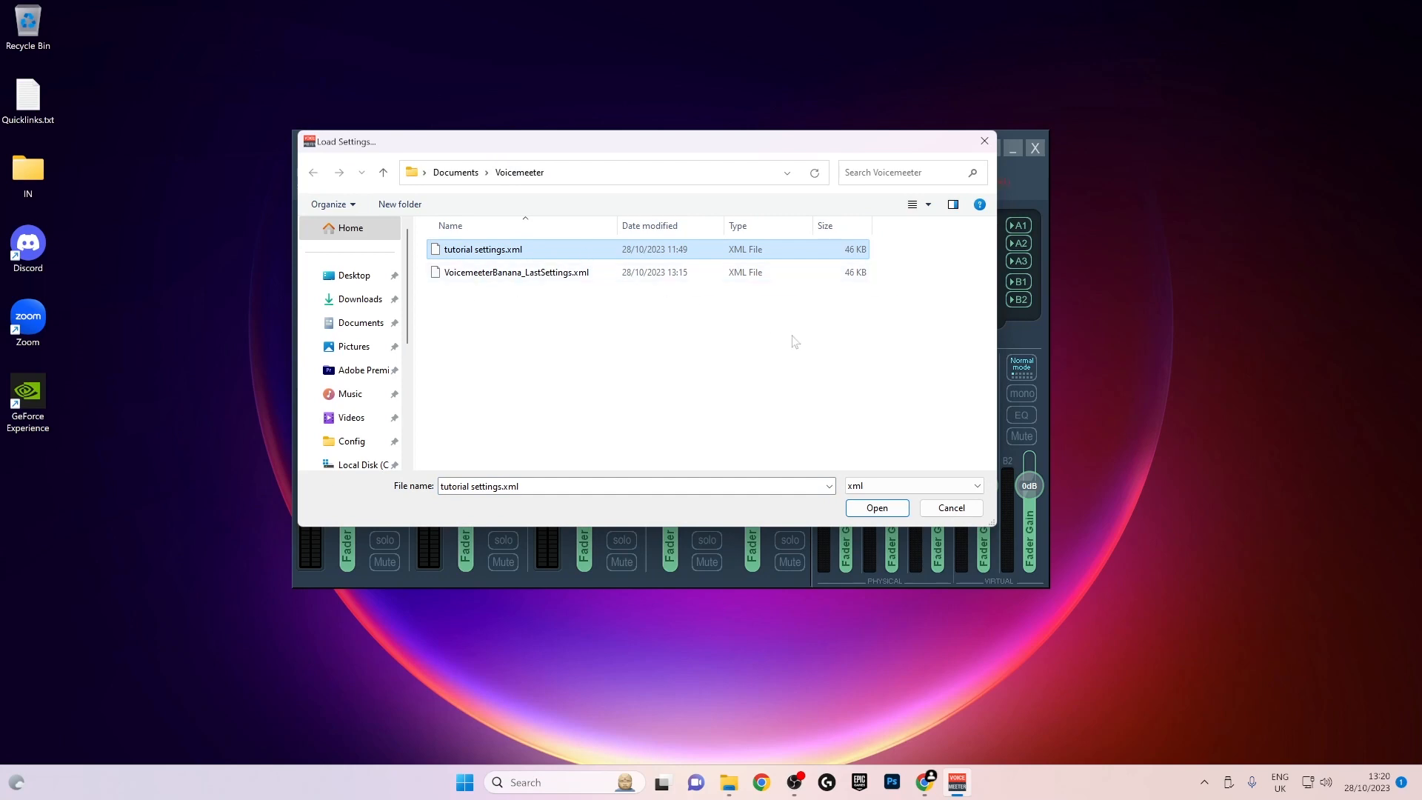
pyautogui.click(878, 508)
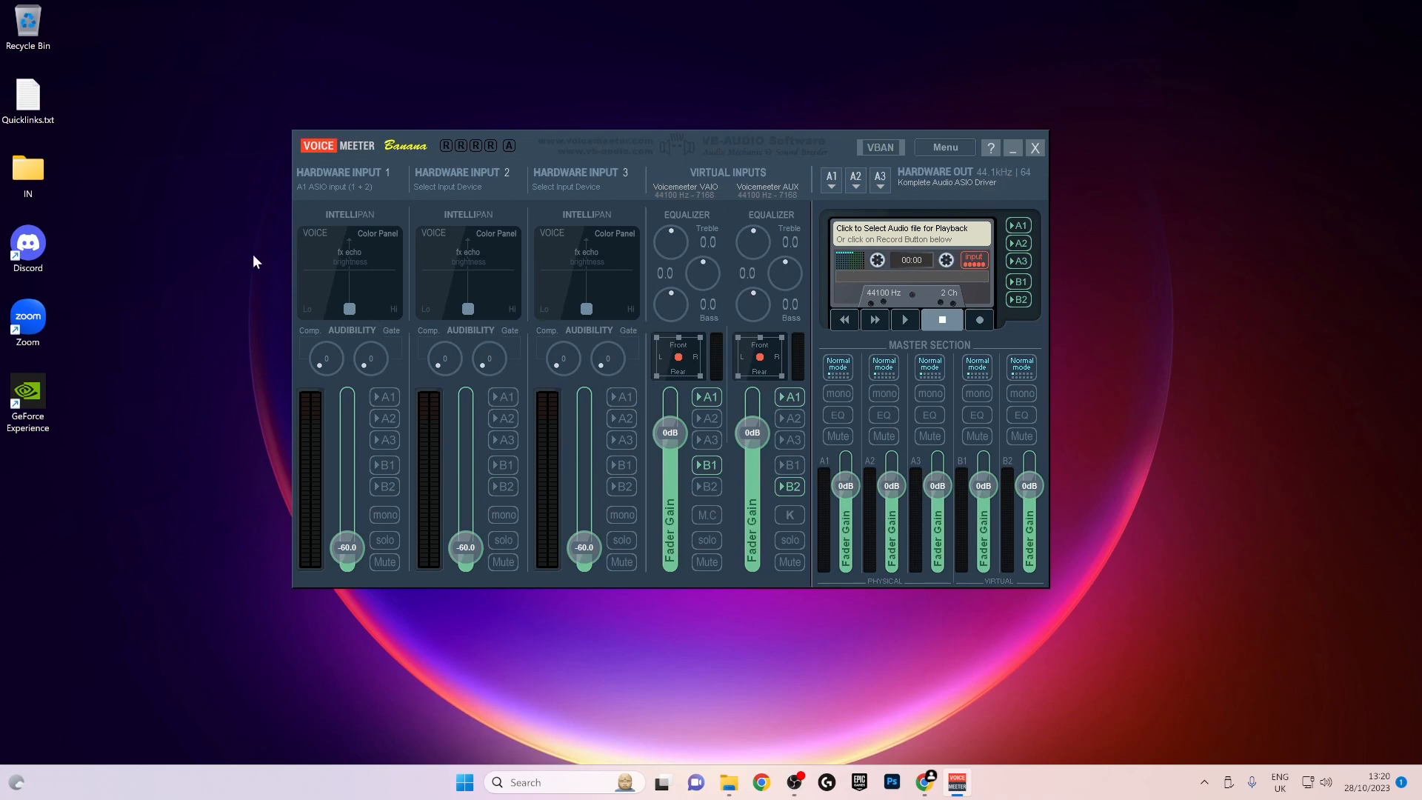
# - Open the System Settings / Options window, review the audio patch and insert settings, and close it
pyautogui.click(956, 148)
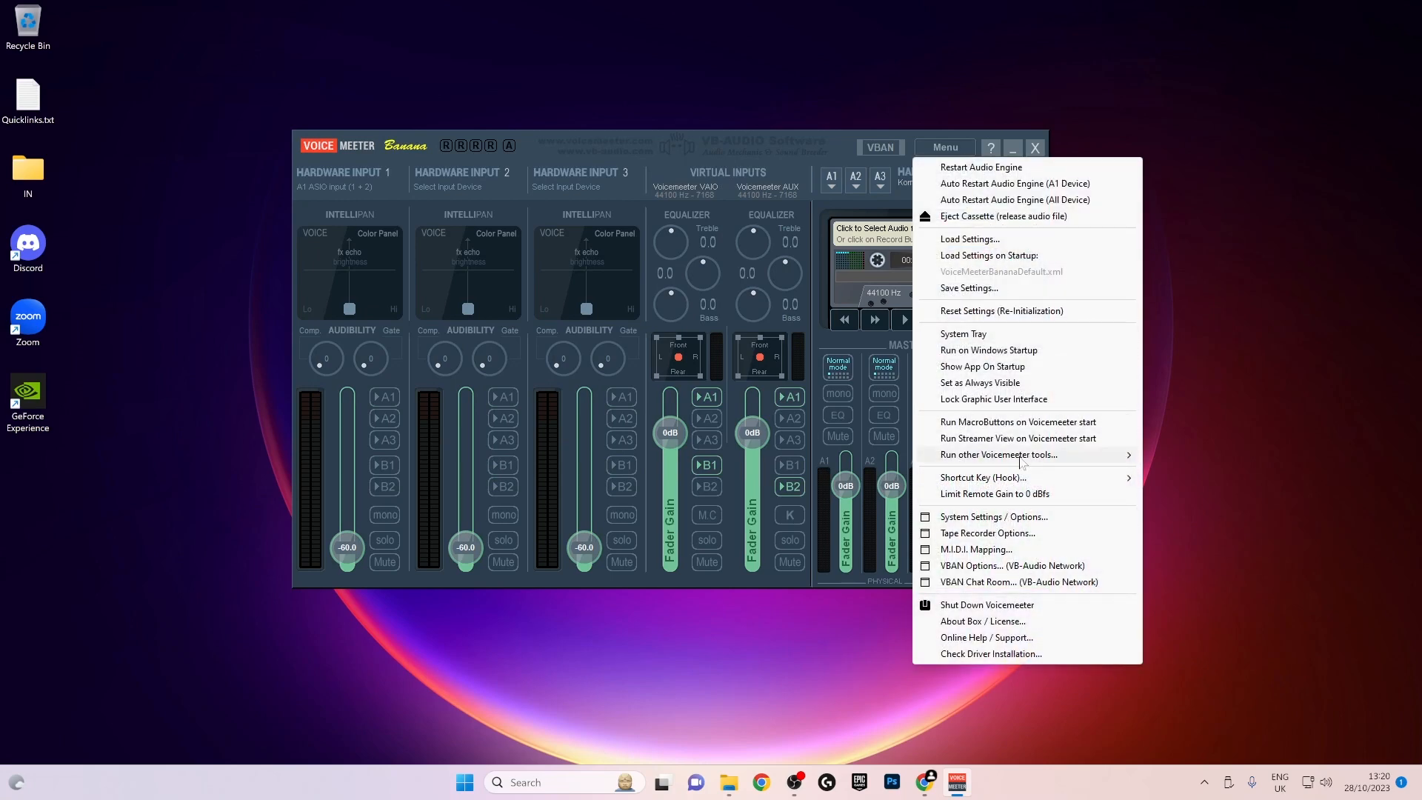
pyautogui.click(970, 517)
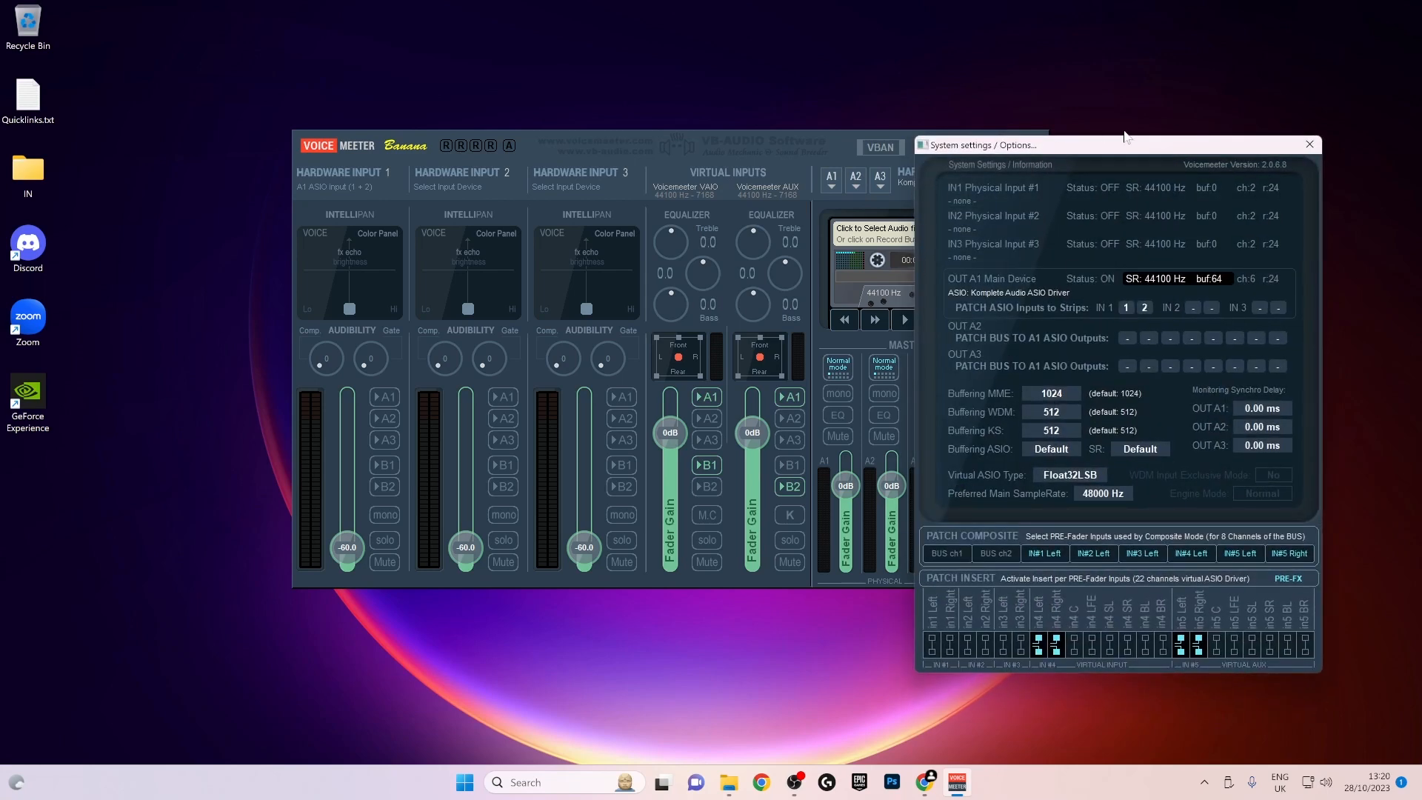
pyautogui.moveTo(1145, 141); pyautogui.dragTo(520, 57)
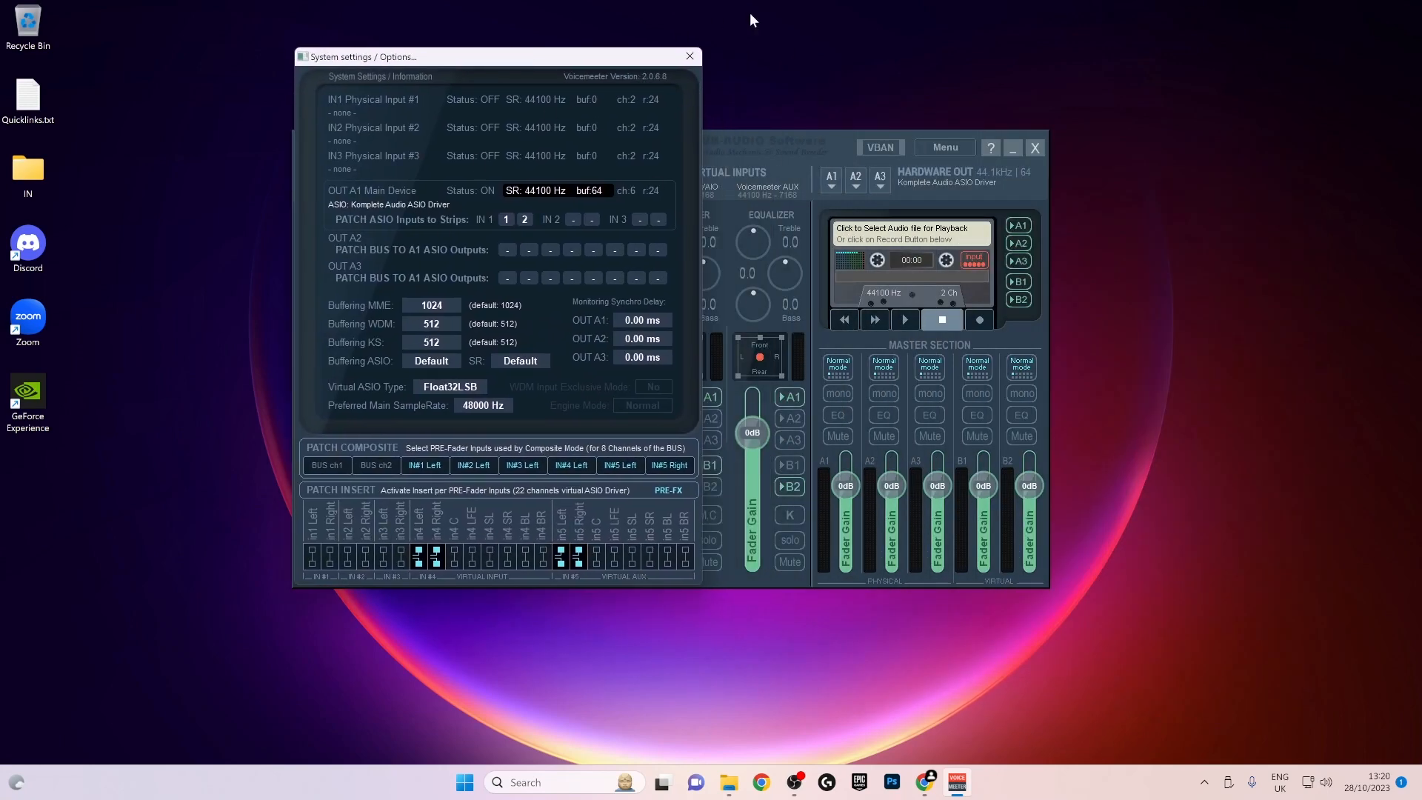
pyautogui.click(693, 61)
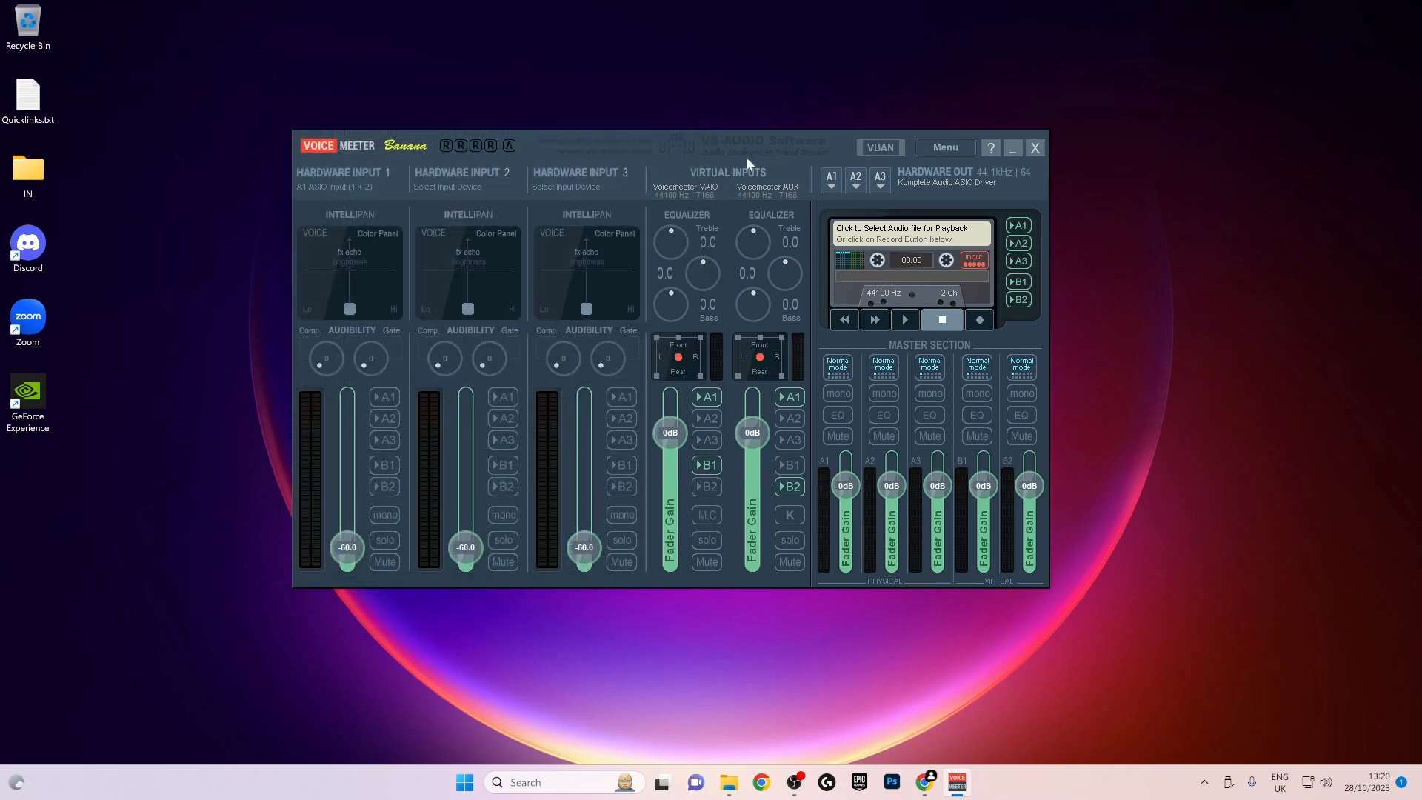
# - Reset Voicemeeter's settings to their initial state and reposition its window higher on the desktop
pyautogui.click(946, 147)
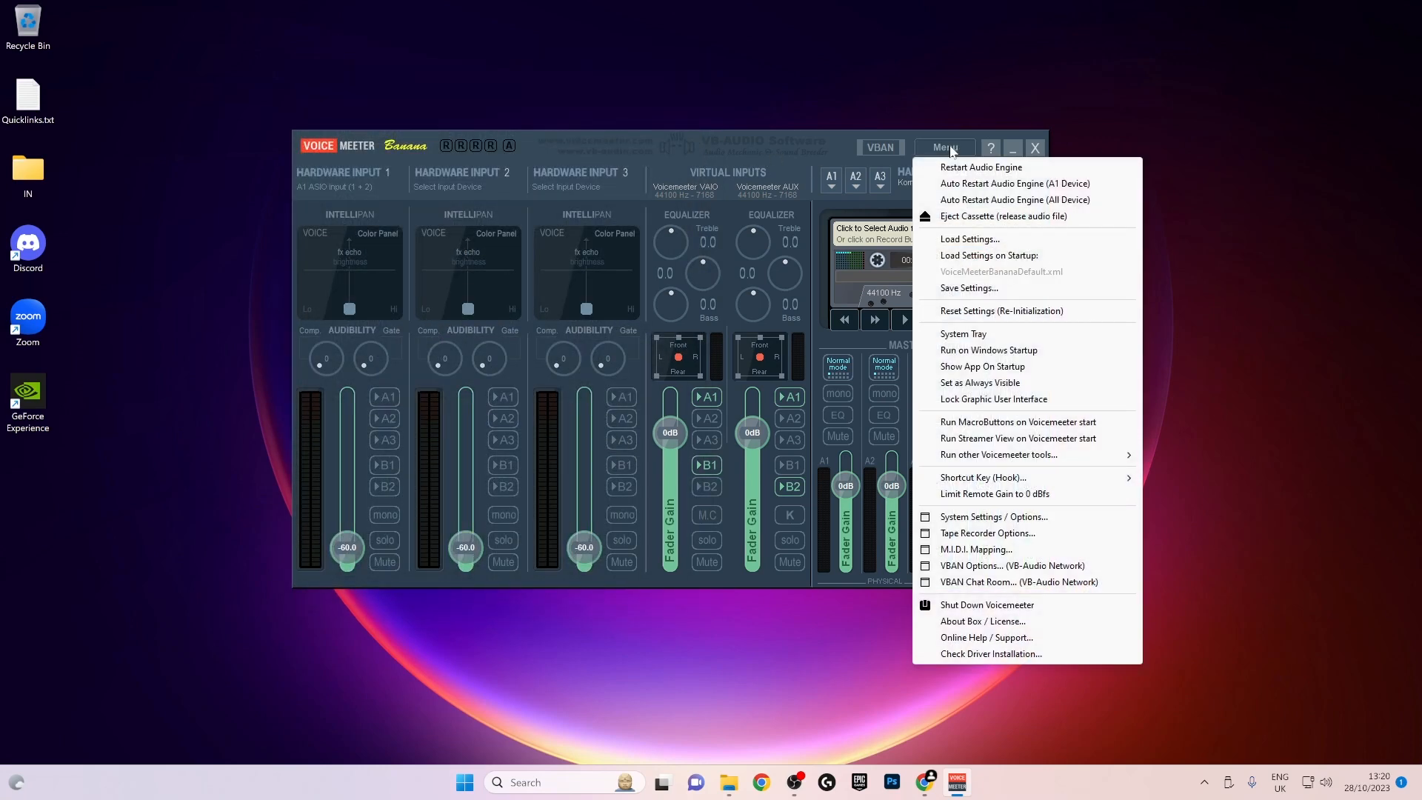
pyautogui.click(993, 311)
pyautogui.click(724, 453)
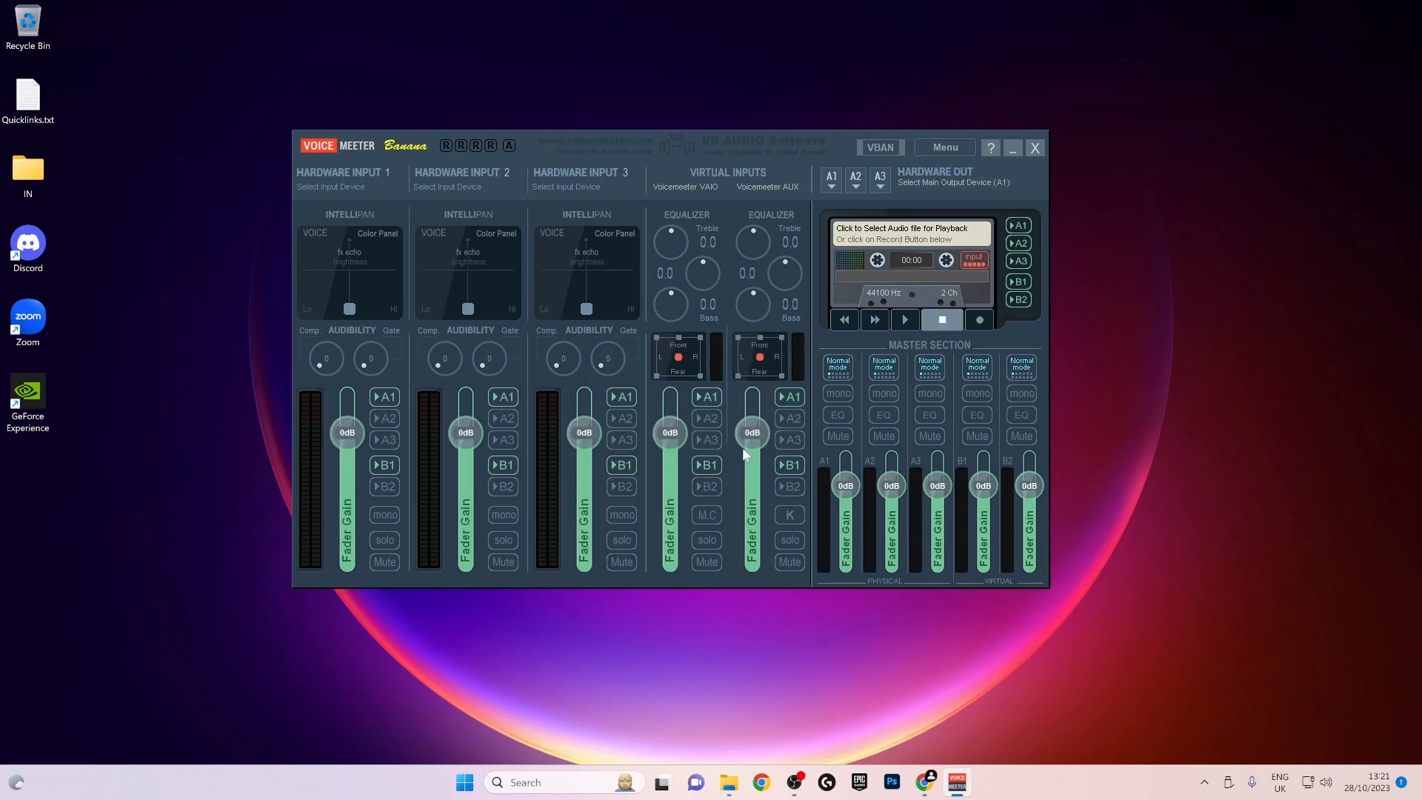
pyautogui.moveTo(717, 154); pyautogui.dragTo(701, 95)
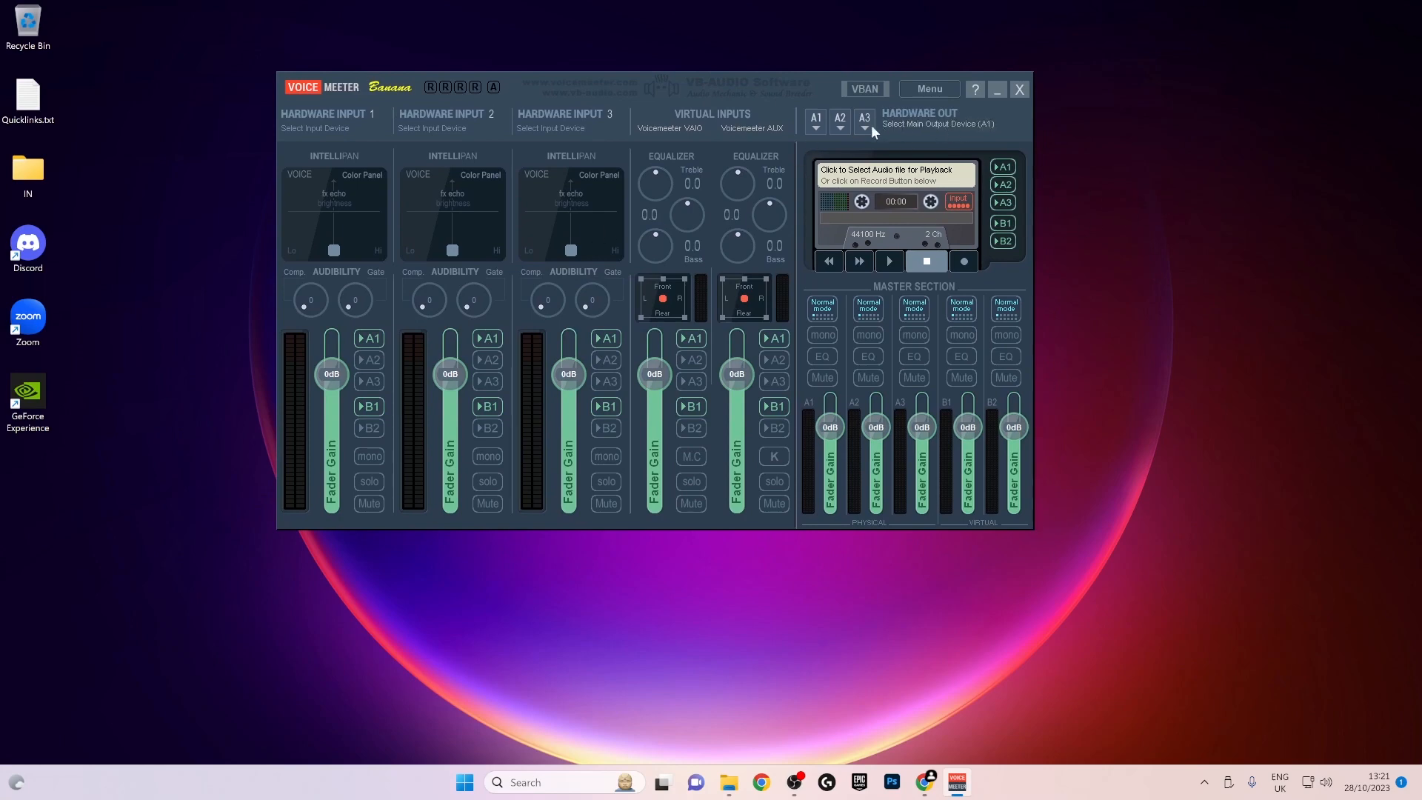
# - Examine the output devices available for hardware output A1 without choosing one
pyautogui.click(815, 118)
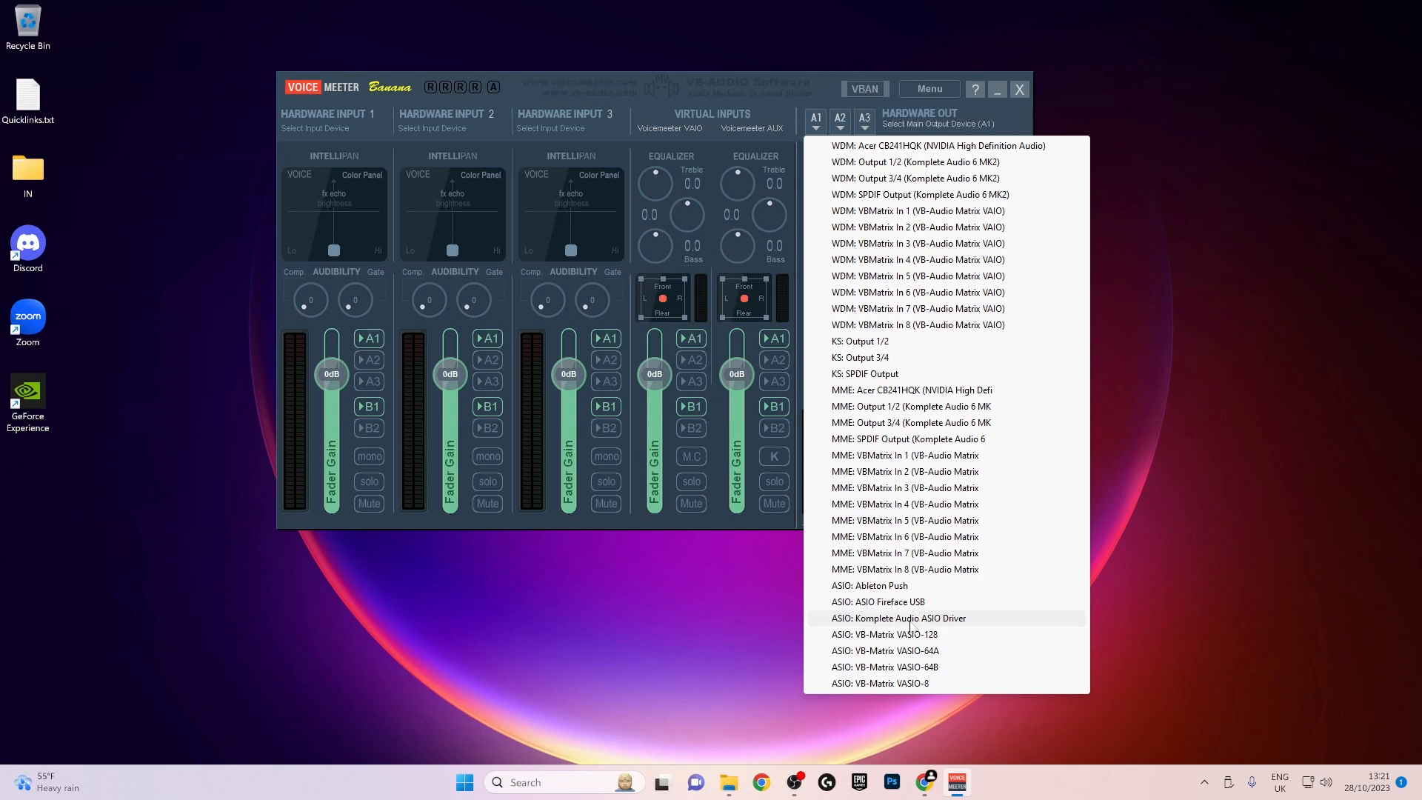
pyautogui.click(786, 93)
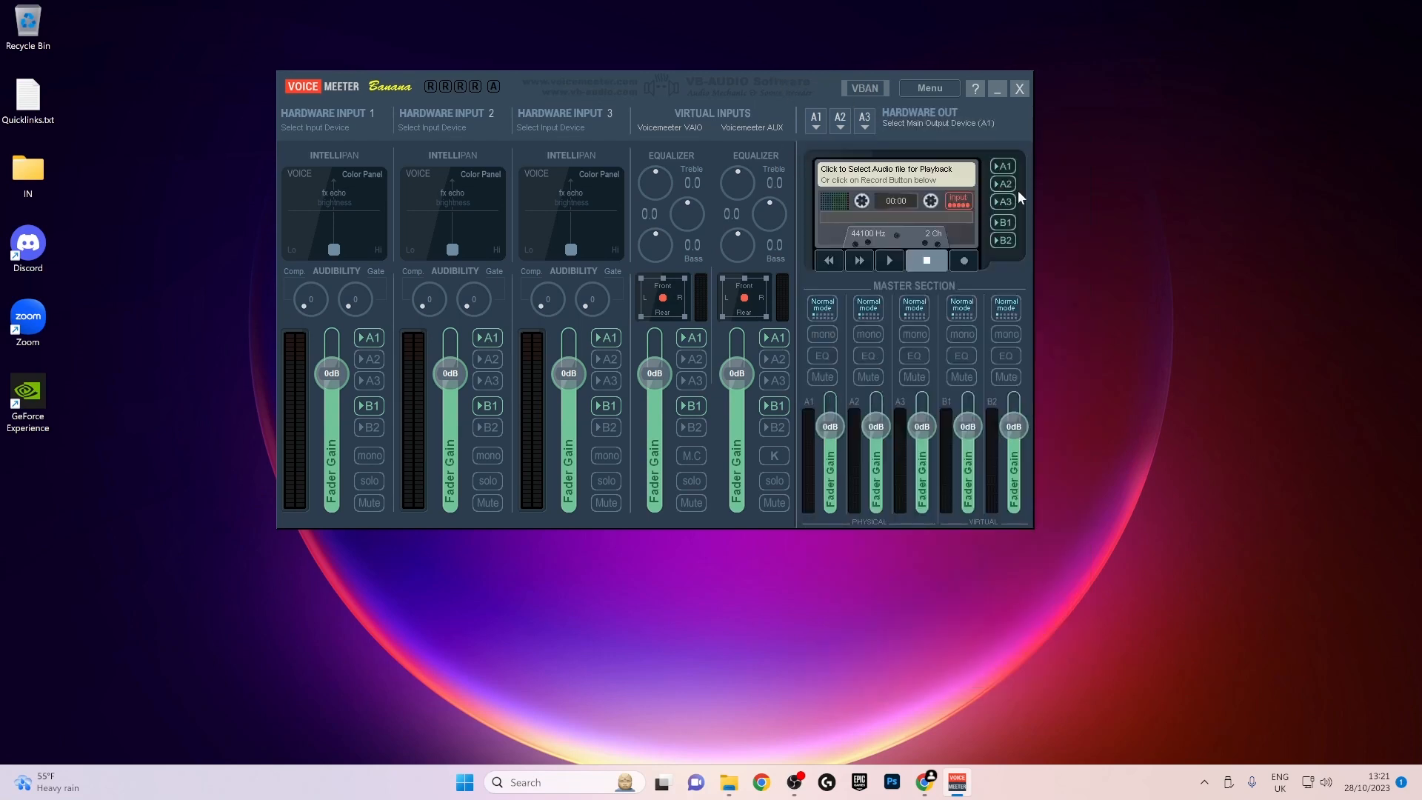
pyautogui.moveTo(792, 98); pyautogui.dragTo(749, 102)
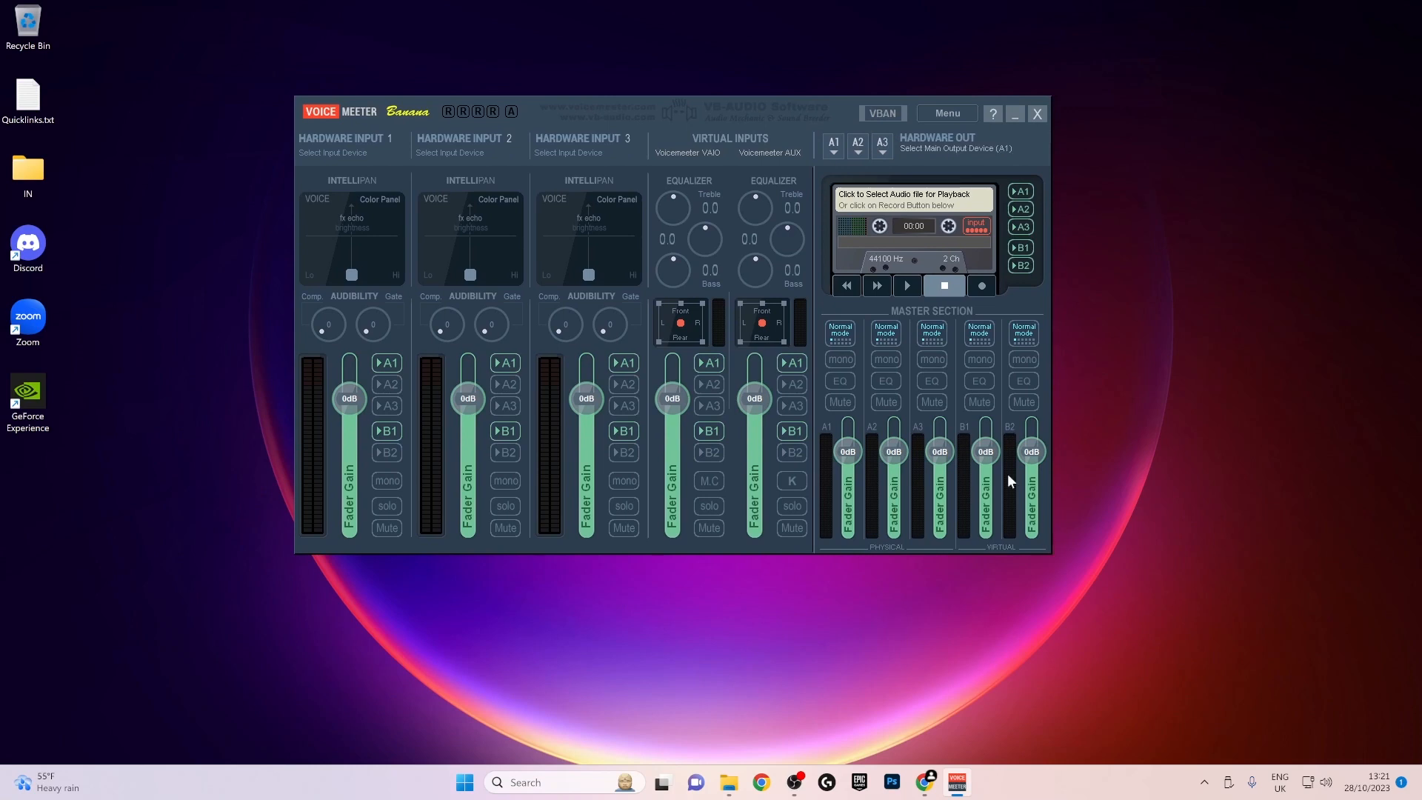
pyautogui.moveTo(649, 96); pyautogui.dragTo(646, 68)
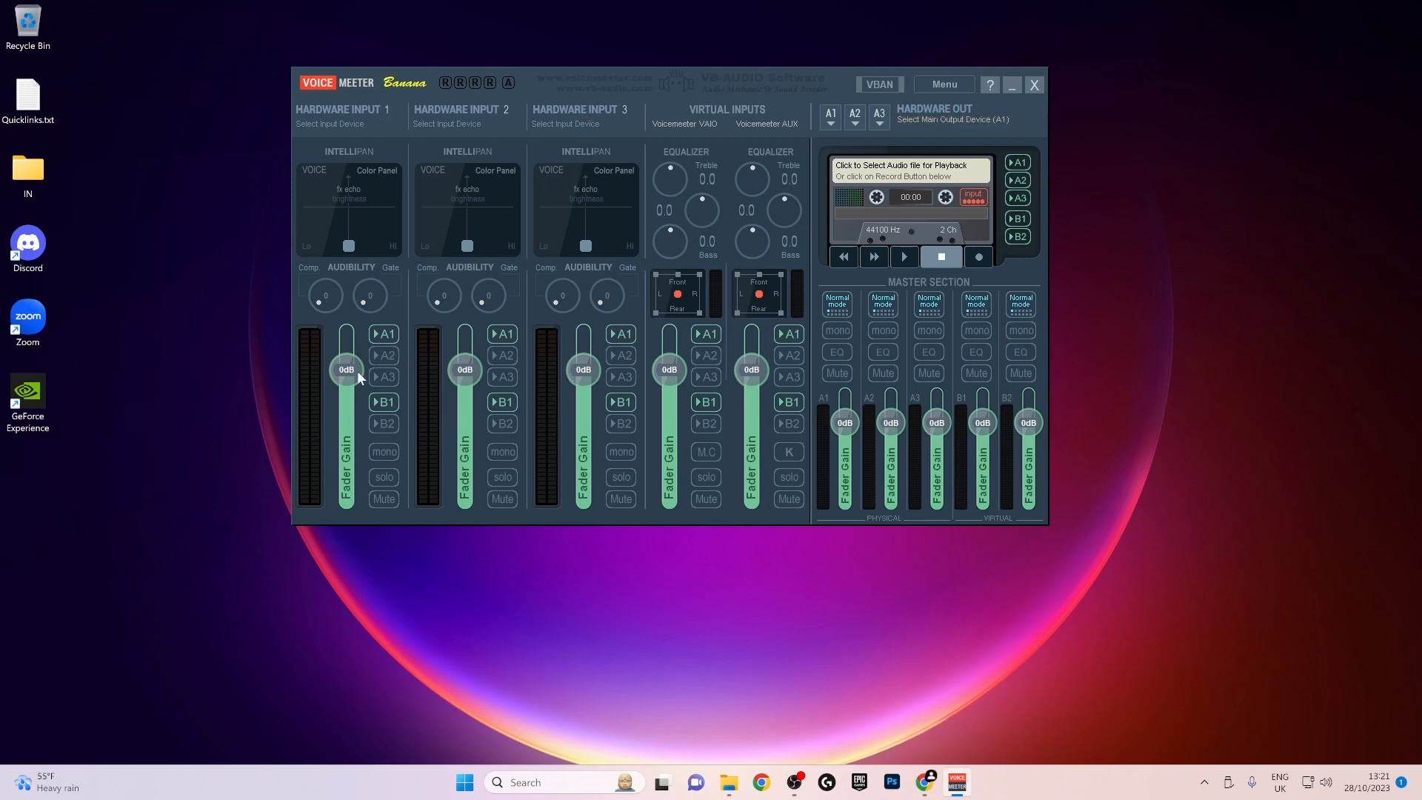
# - Lower the fader gain of Hardware Inputs 1, 2 and 3 to -60.0
pyautogui.moveTo(349, 371); pyautogui.dragTo(346, 488)
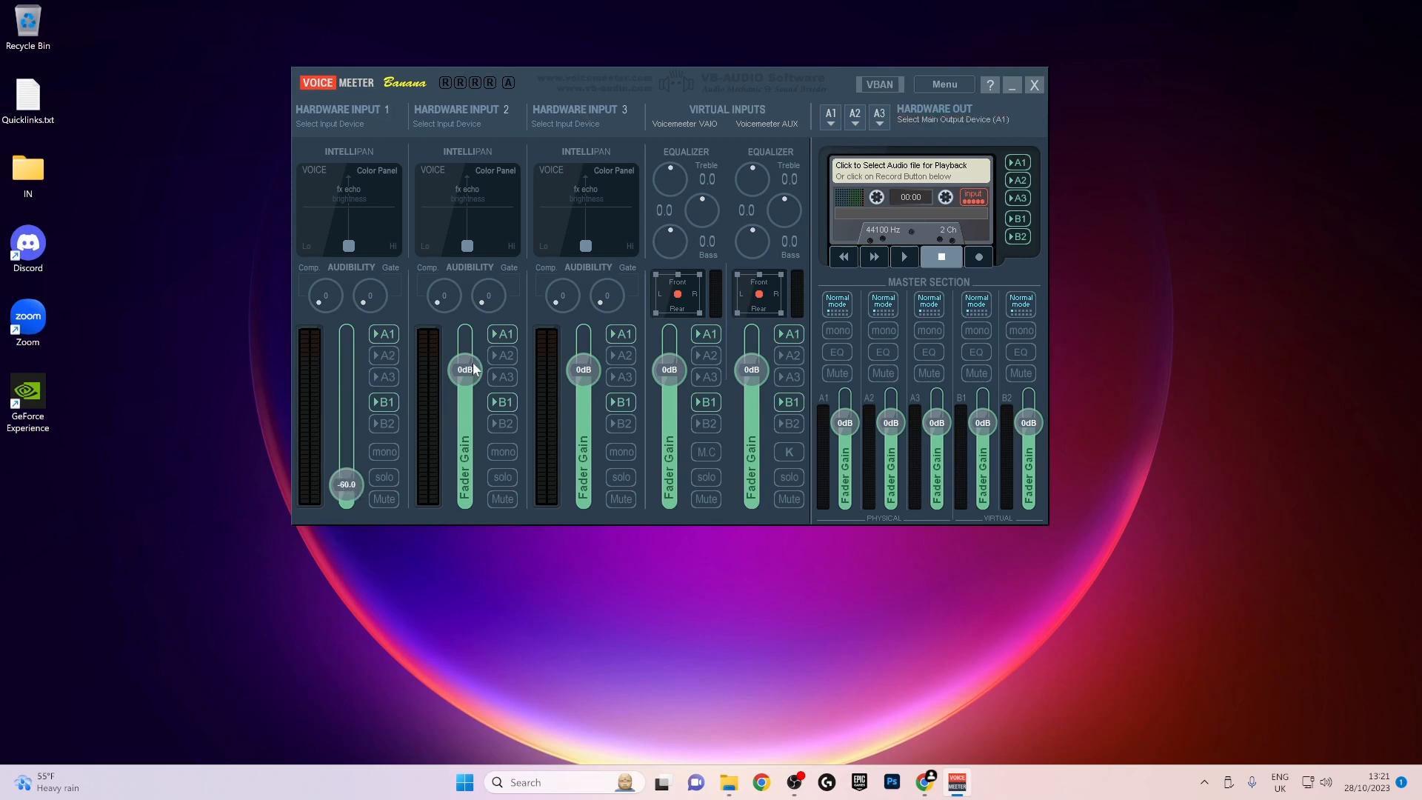
pyautogui.moveTo(474, 368); pyautogui.dragTo(482, 635)
pyautogui.moveTo(583, 368); pyautogui.dragTo(579, 593)
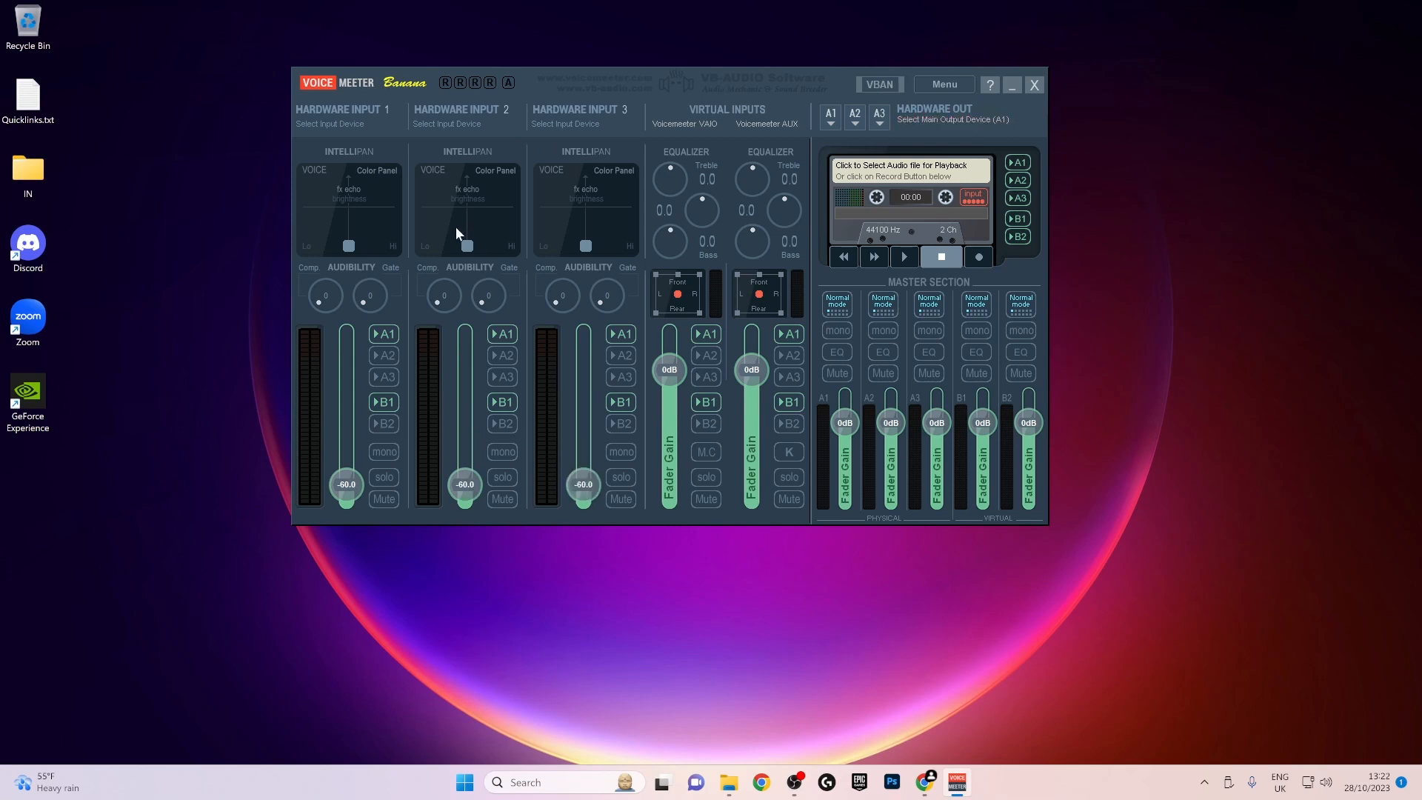
# - Turn off the A1 and B1 routing on Hardware Inputs 1, 2 and 3
pyautogui.click(386, 335)
pyautogui.click(386, 402)
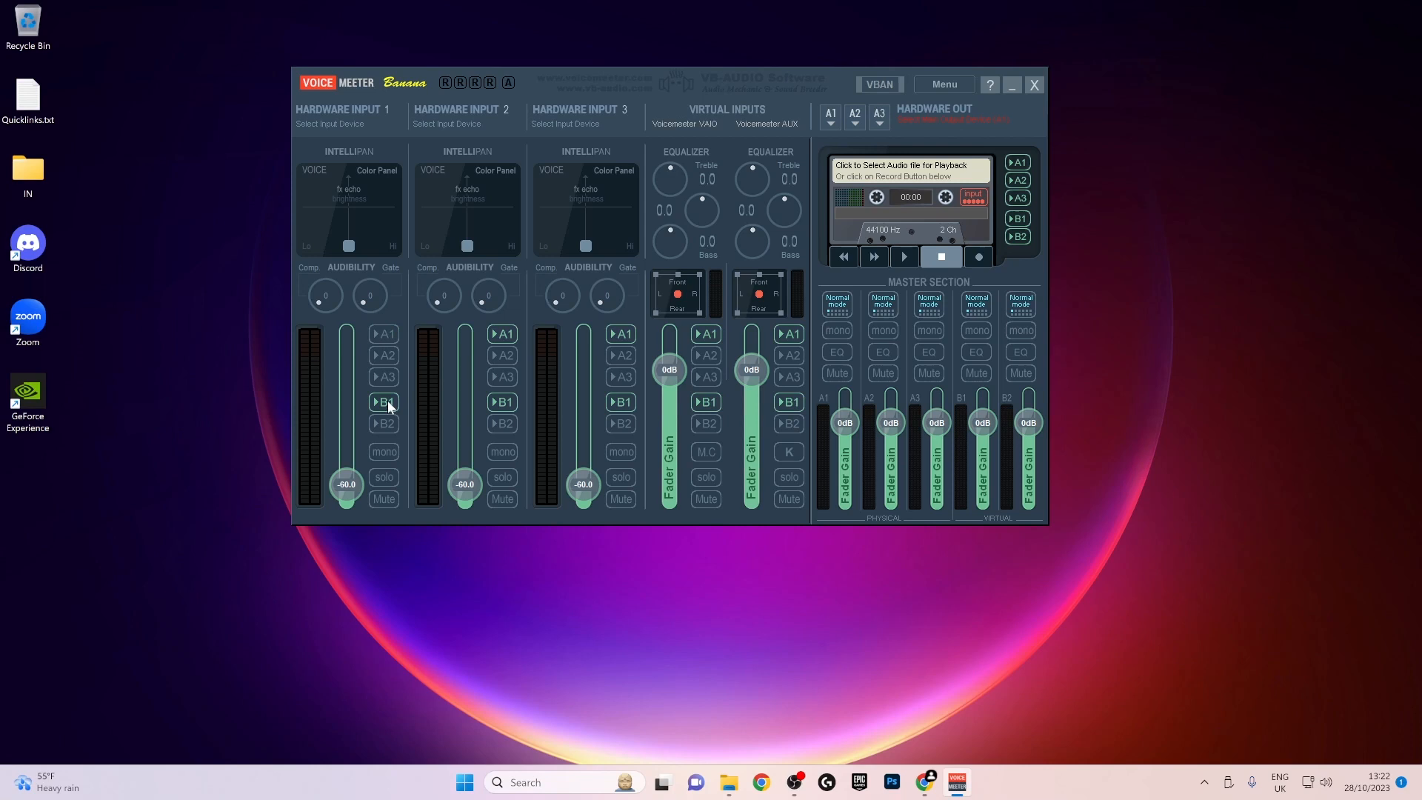
pyautogui.click(500, 400)
pyautogui.click(503, 334)
pyautogui.click(621, 334)
pyautogui.click(623, 402)
# - Route the Voicemeeter AUX input to B2 instead of B1, and set hardware output A1 to ASIO: Komplete Audio ASIO Driver
pyautogui.moveTo(745, 74); pyautogui.dragTo(687, 78)
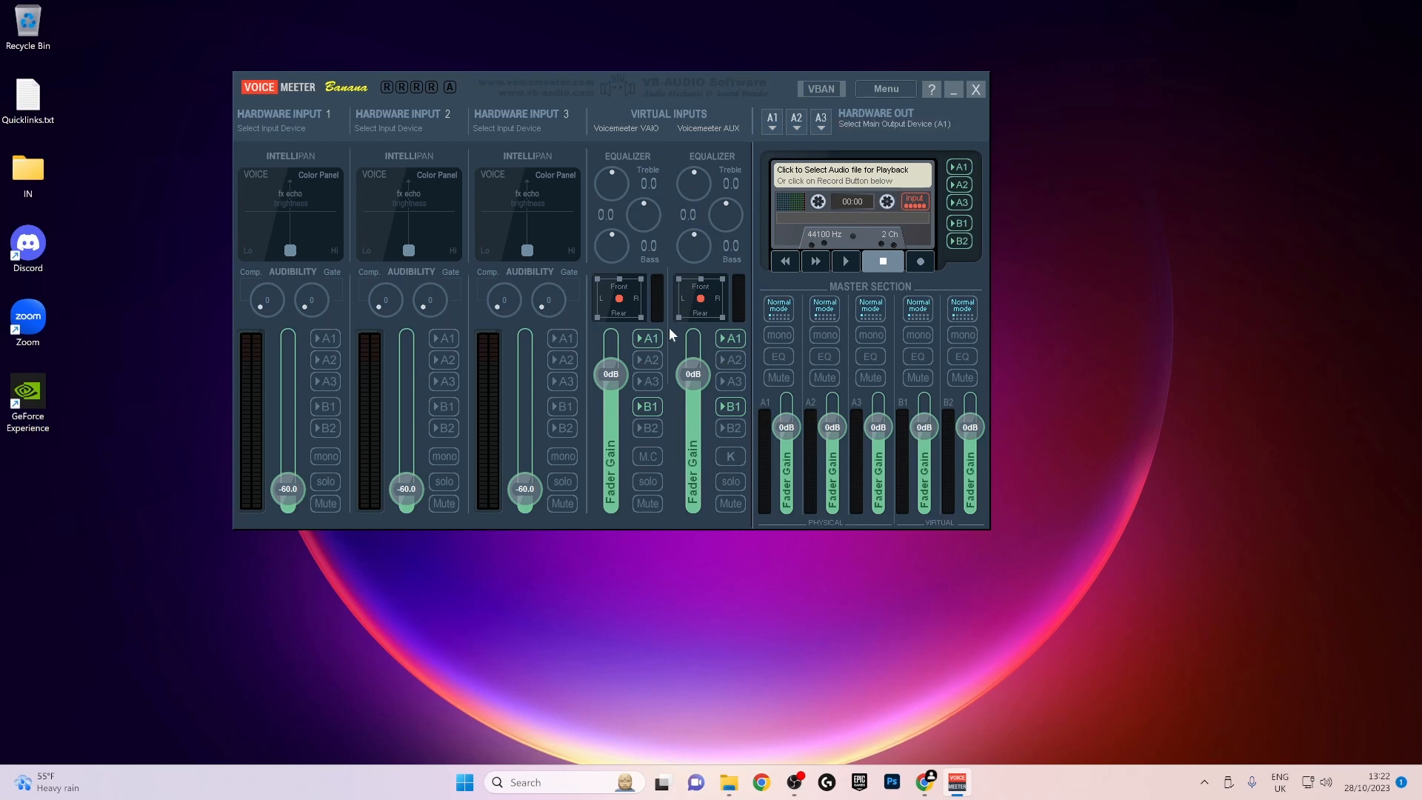
pyautogui.click(730, 406)
pyautogui.click(732, 429)
pyautogui.click(770, 125)
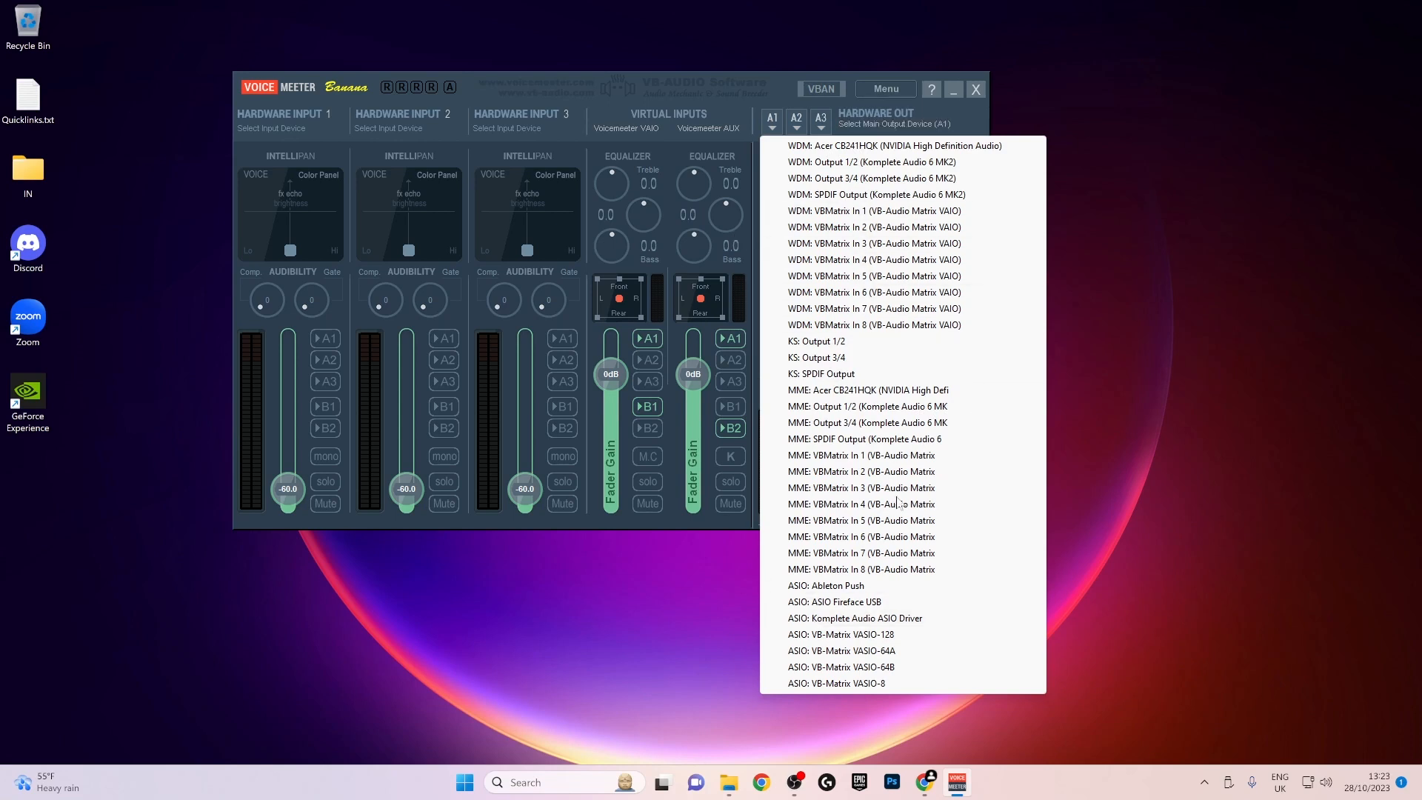
pyautogui.click(850, 622)
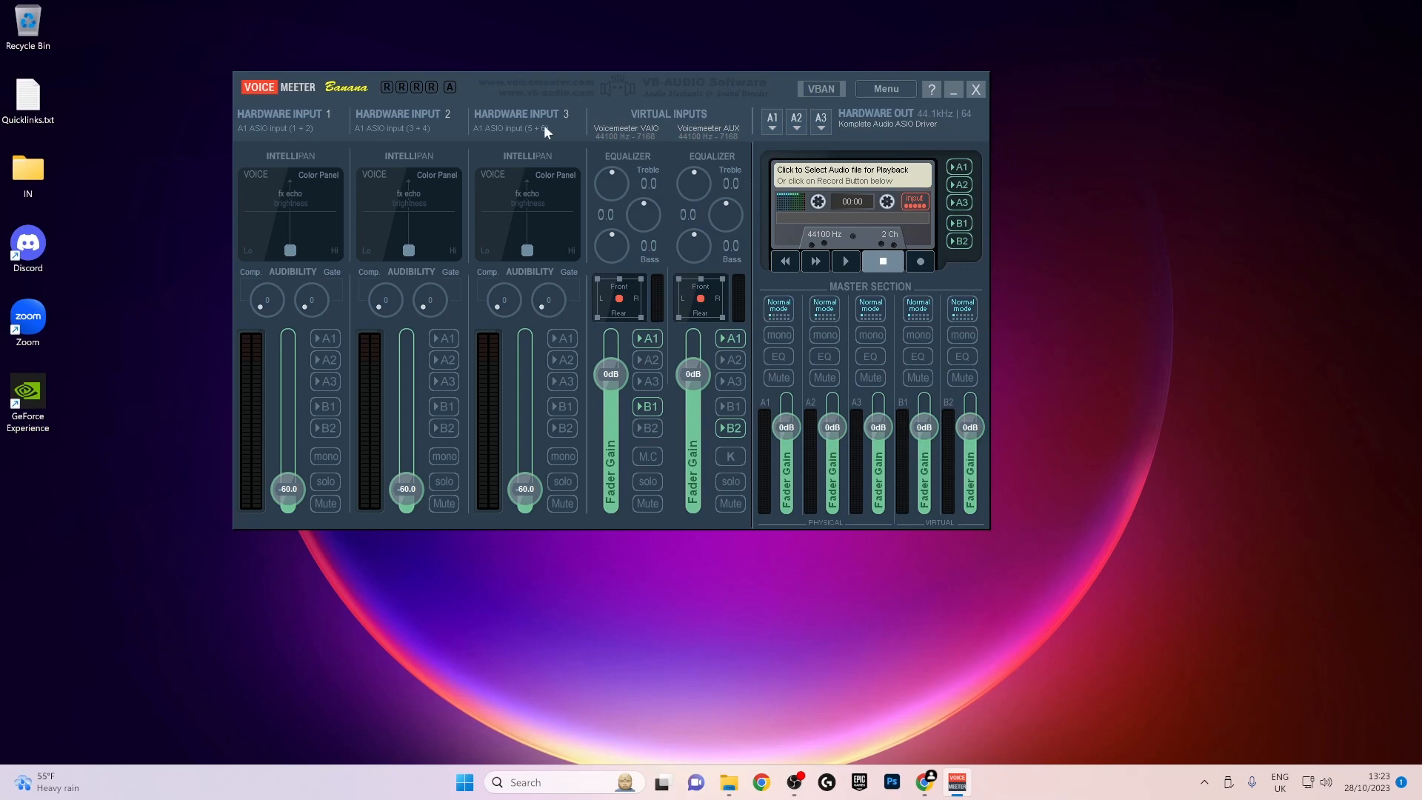
# - In System Settings / Options, clear the ASIO input patches for strips IN 2 and IN 3, keeping IN 1 on channels 1 and 2
pyautogui.click(892, 84)
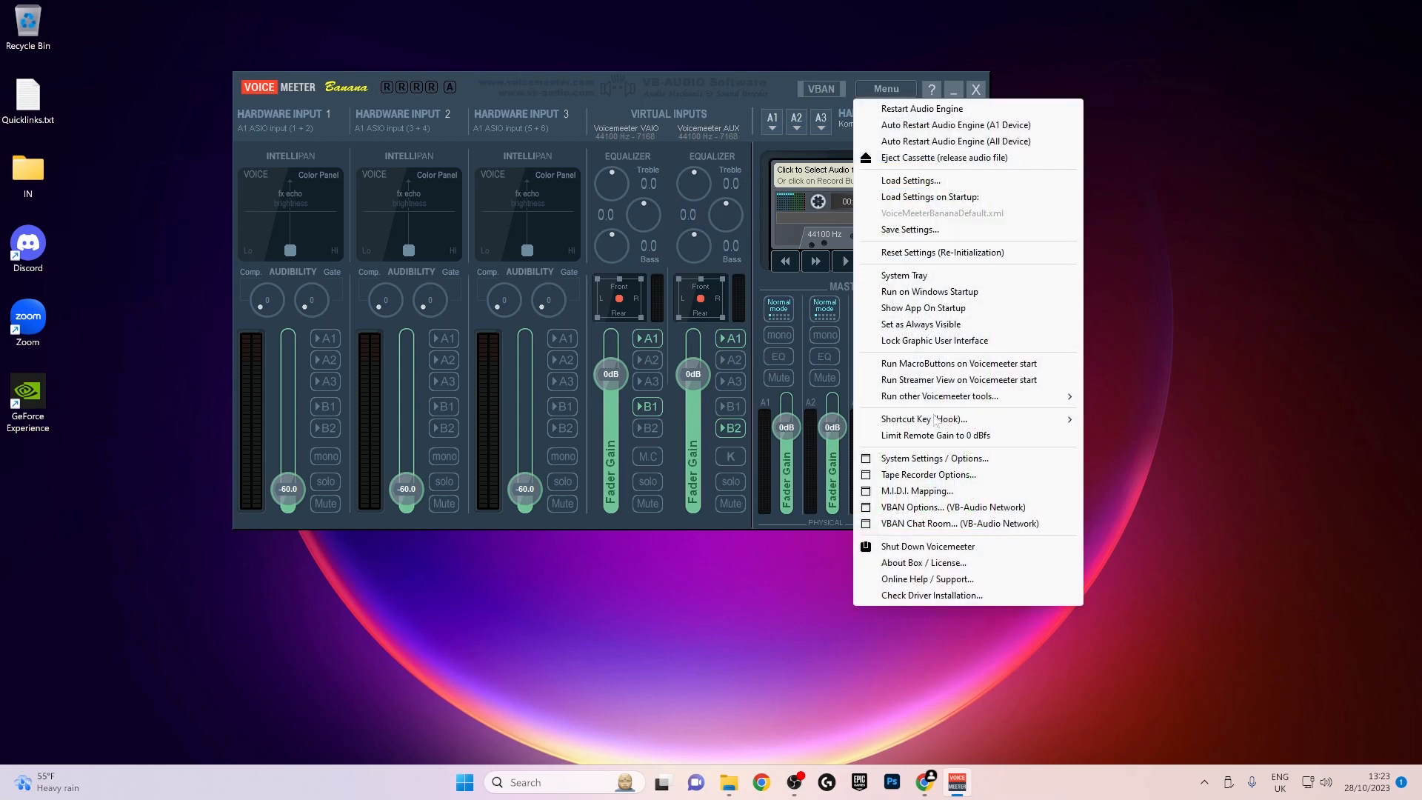
pyautogui.click(949, 461)
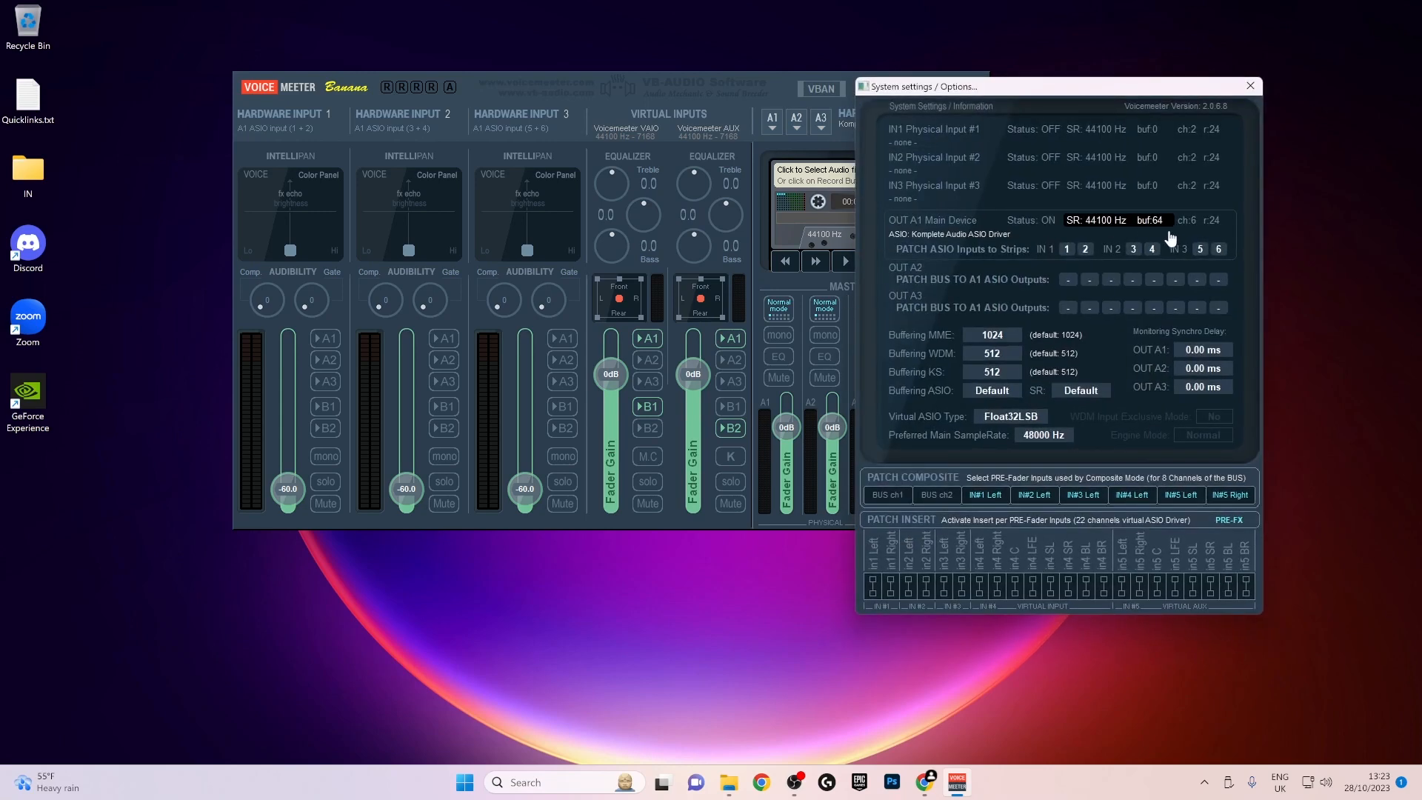
pyautogui.moveTo(1109, 90); pyautogui.dragTo(955, 83)
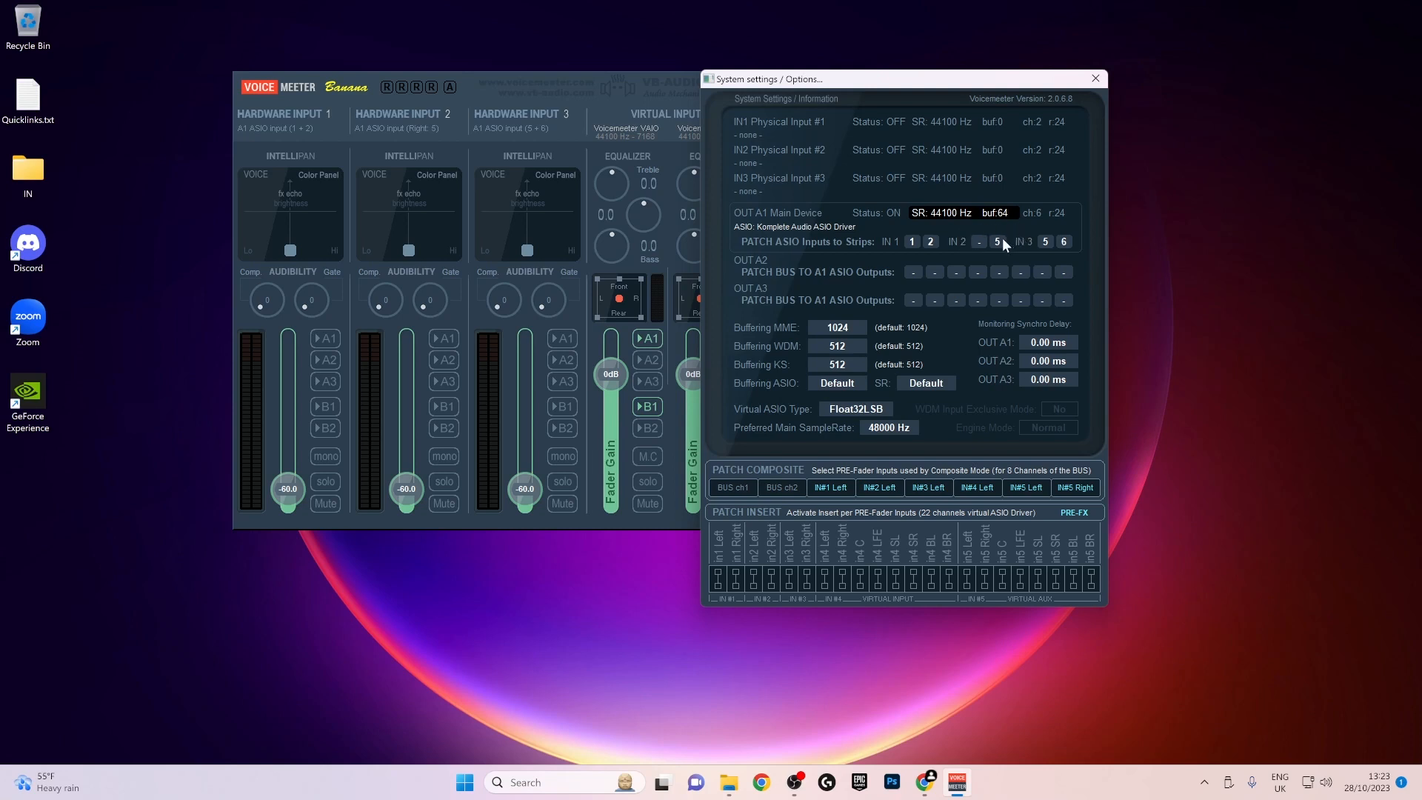
pyautogui.click(998, 242)
pyautogui.click(1045, 242)
pyautogui.click(1063, 242)
# - Enable the patch inserts for in4 Left, in4 Right, in5 Left and in5 Right, and close the system settings
pyautogui.click(824, 573)
pyautogui.click(844, 574)
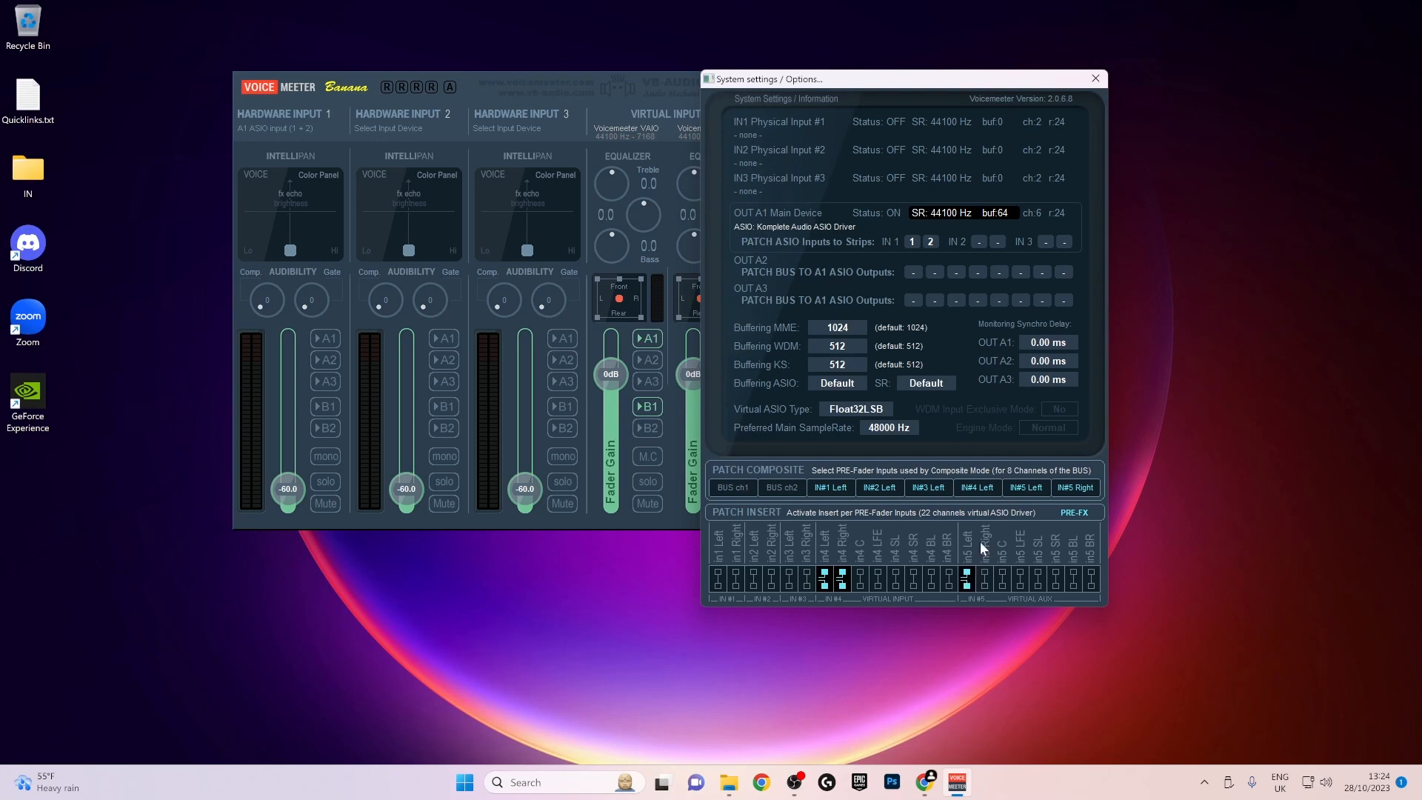
pyautogui.click(986, 576)
pyautogui.click(1098, 77)
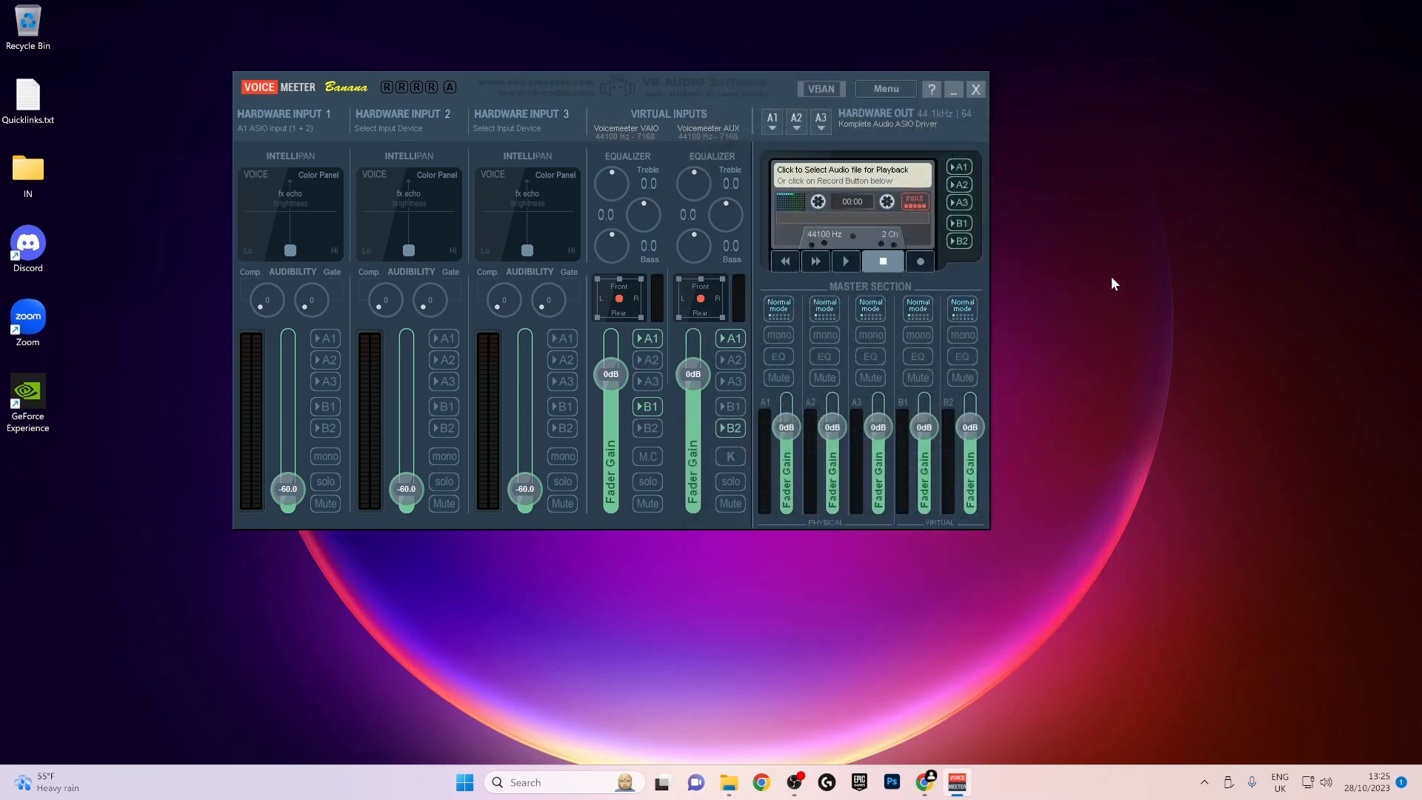
pyautogui.moveTo(725, 78); pyautogui.dragTo(750, 82)
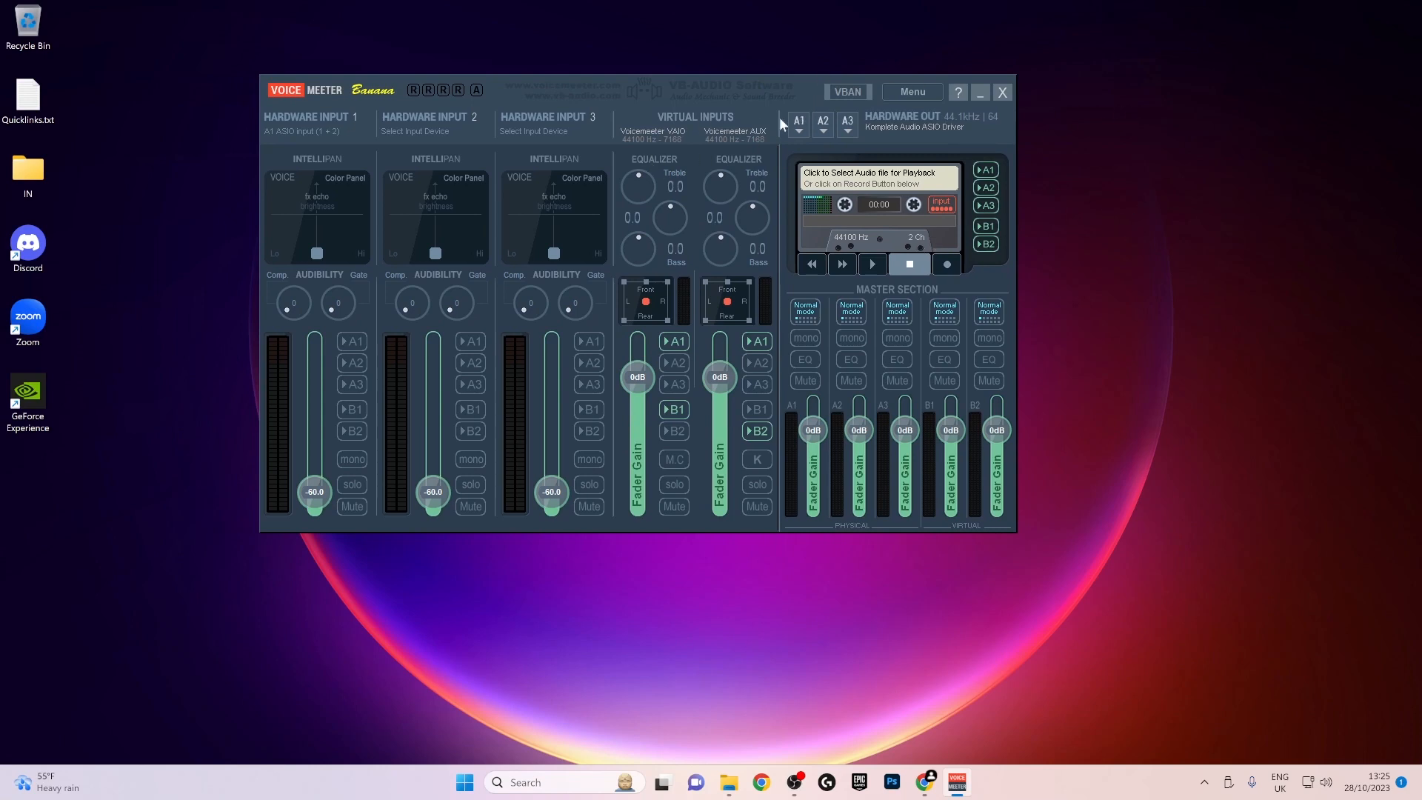
pyautogui.moveTo(696, 87); pyautogui.dragTo(691, 91)
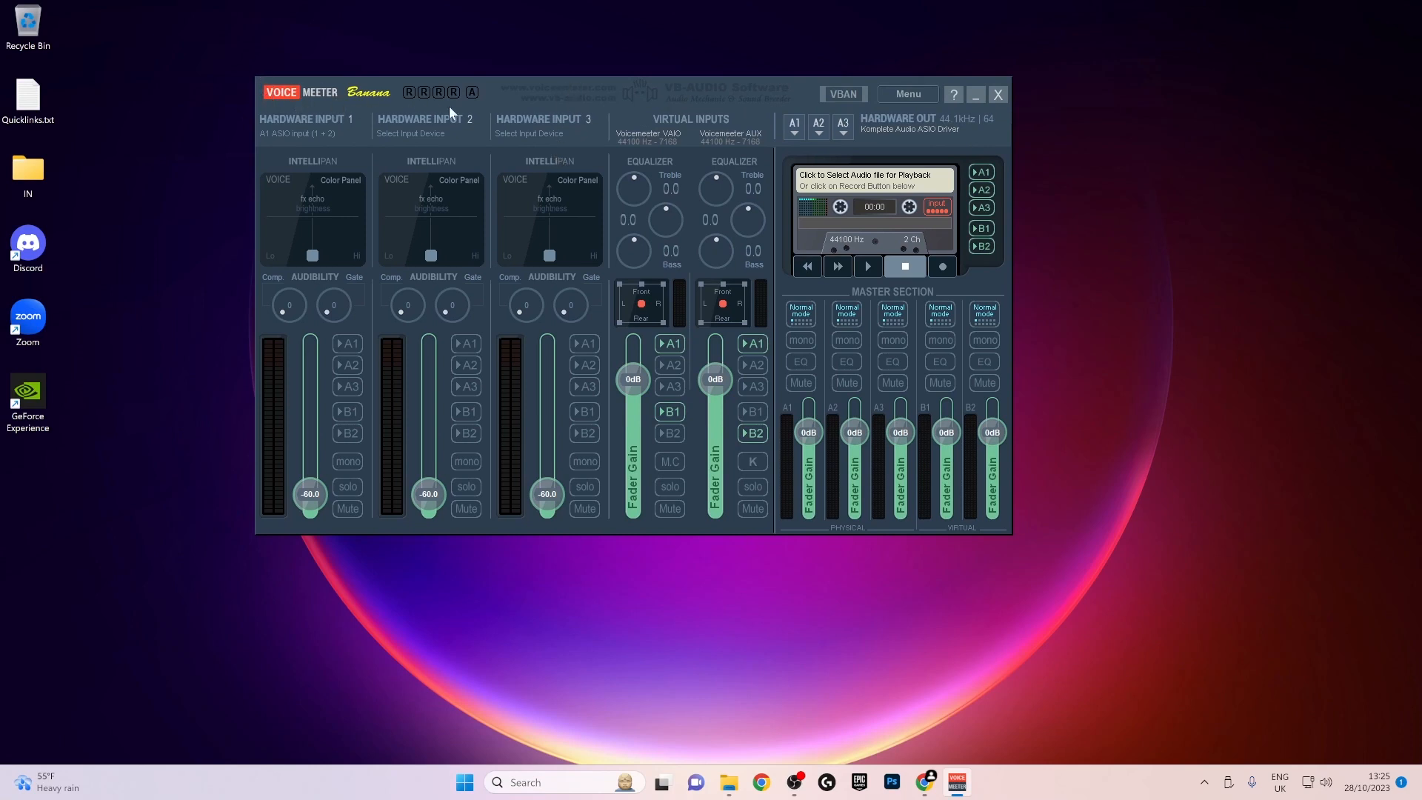
pyautogui.moveTo(663, 118); pyautogui.dragTo(711, 126)
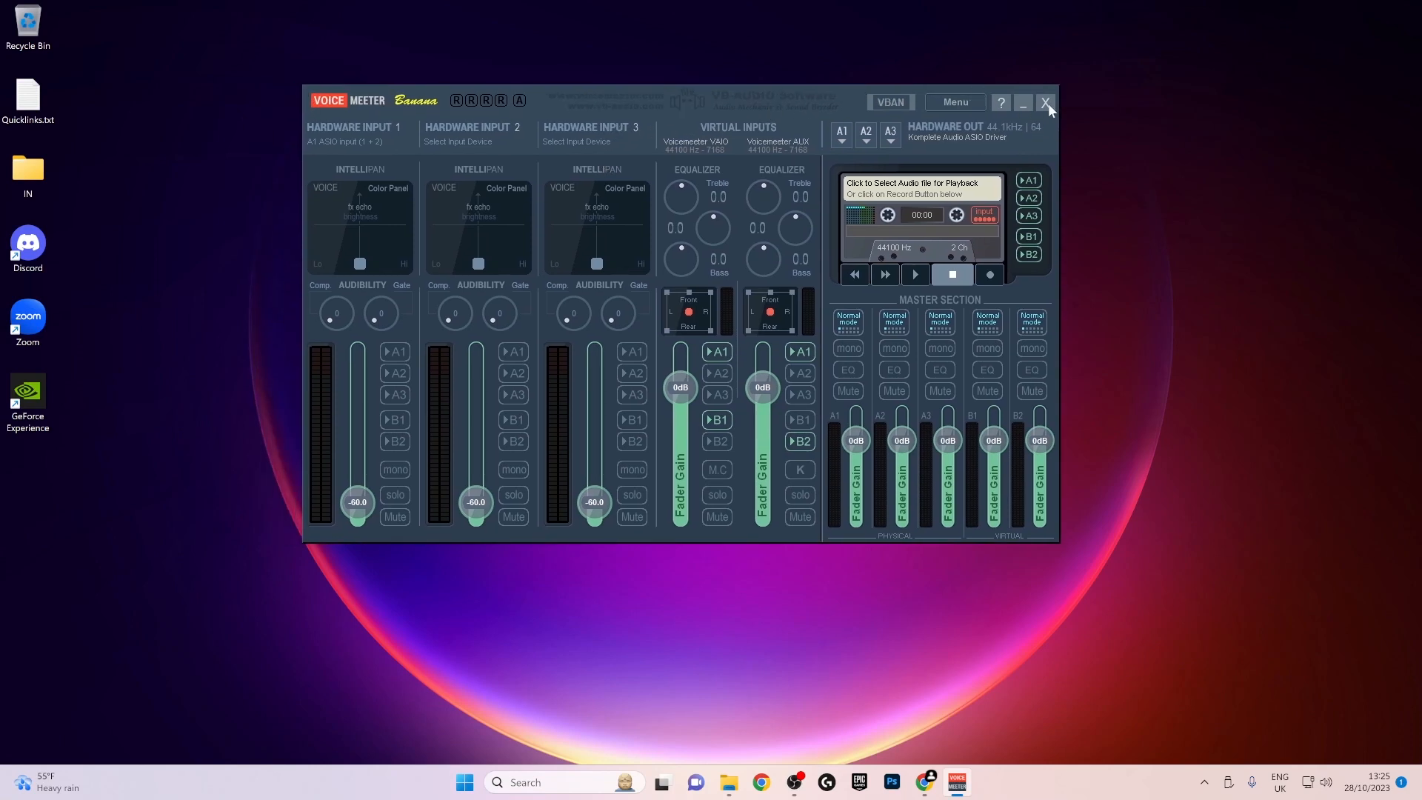
pyautogui.moveTo(634, 104); pyautogui.dragTo(625, 96)
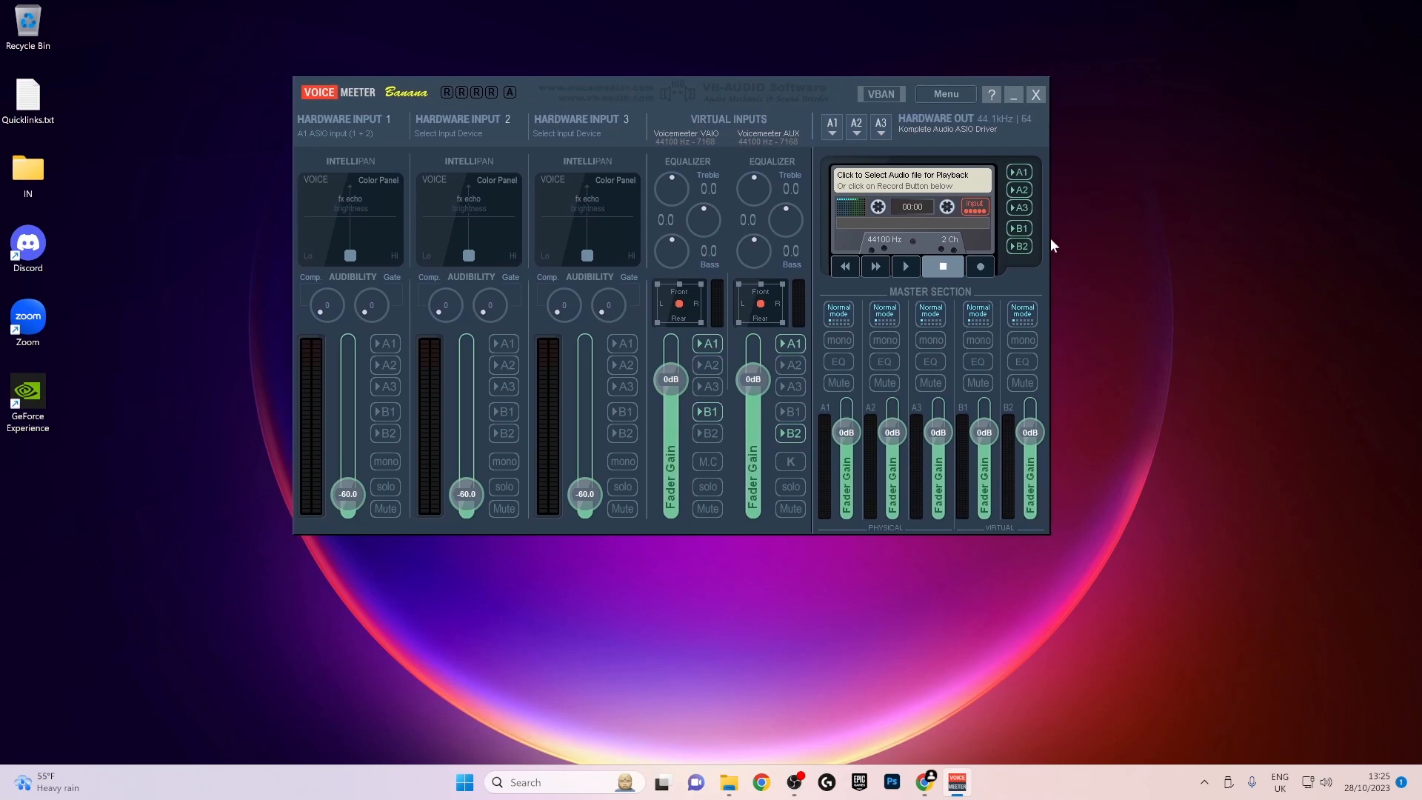
# - Find the Endlesss app through the Windows search and launch it
pyautogui.press('super')
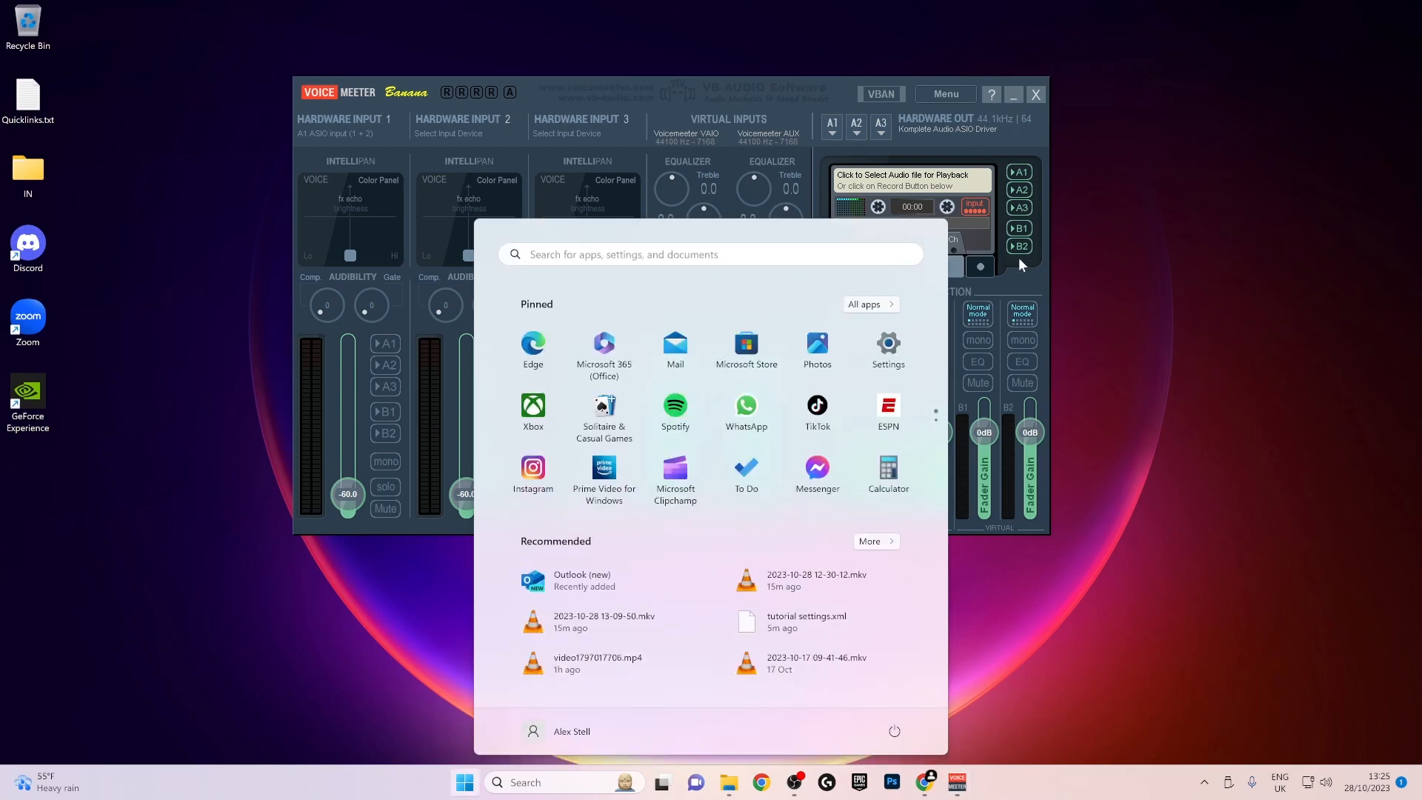
pyautogui.click(672, 252)
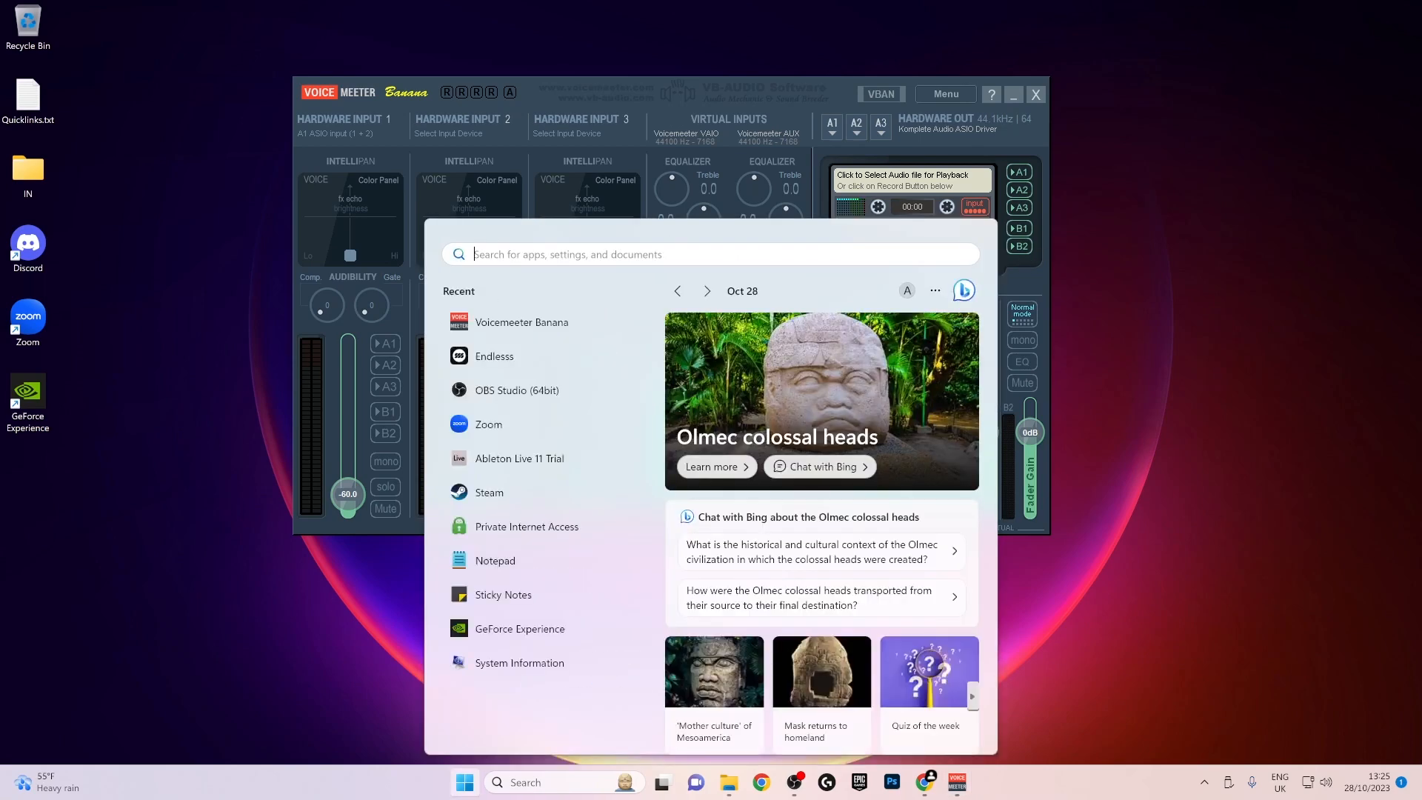
pyautogui.write('en')
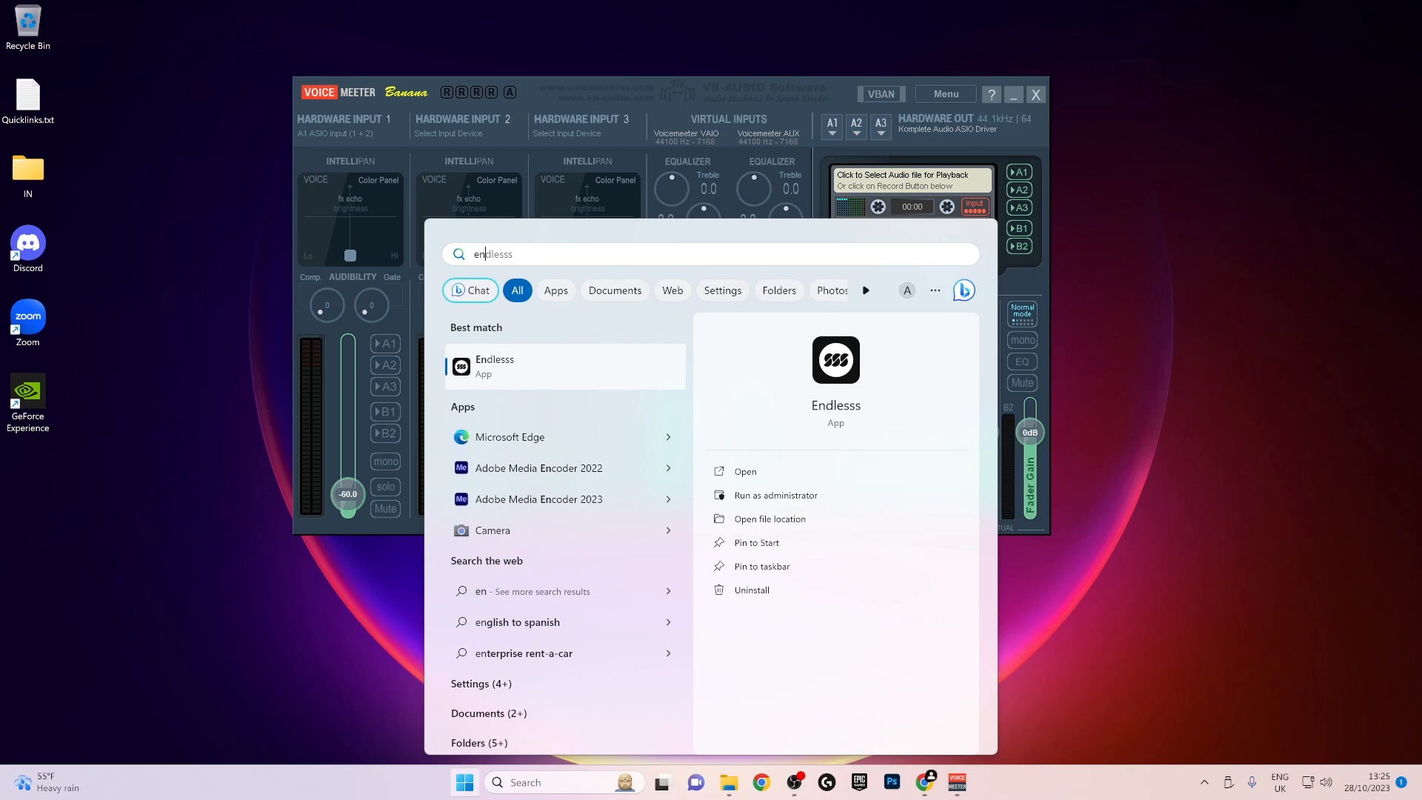
pyautogui.press('Return')
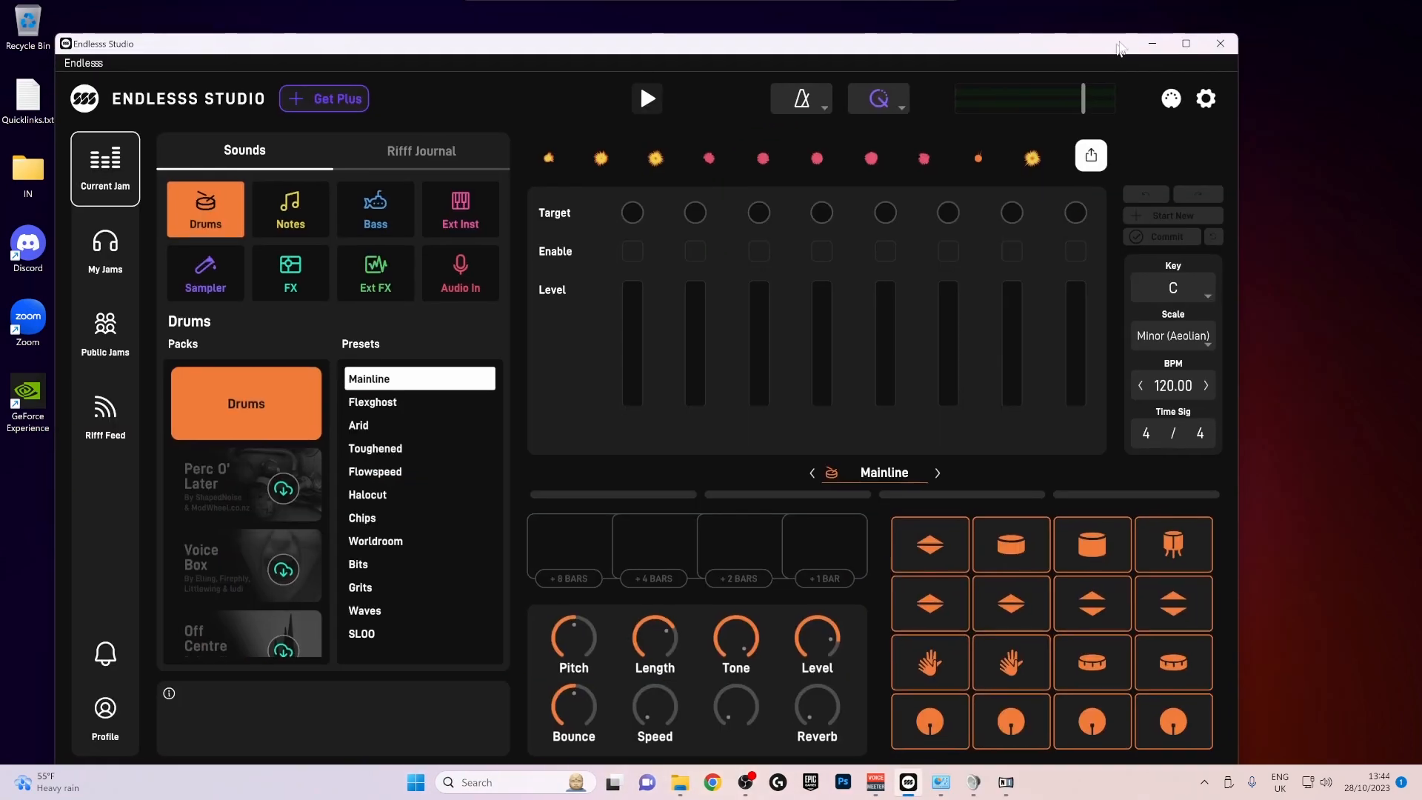
pyautogui.moveTo(1130, 43); pyautogui.dragTo(1139, 35)
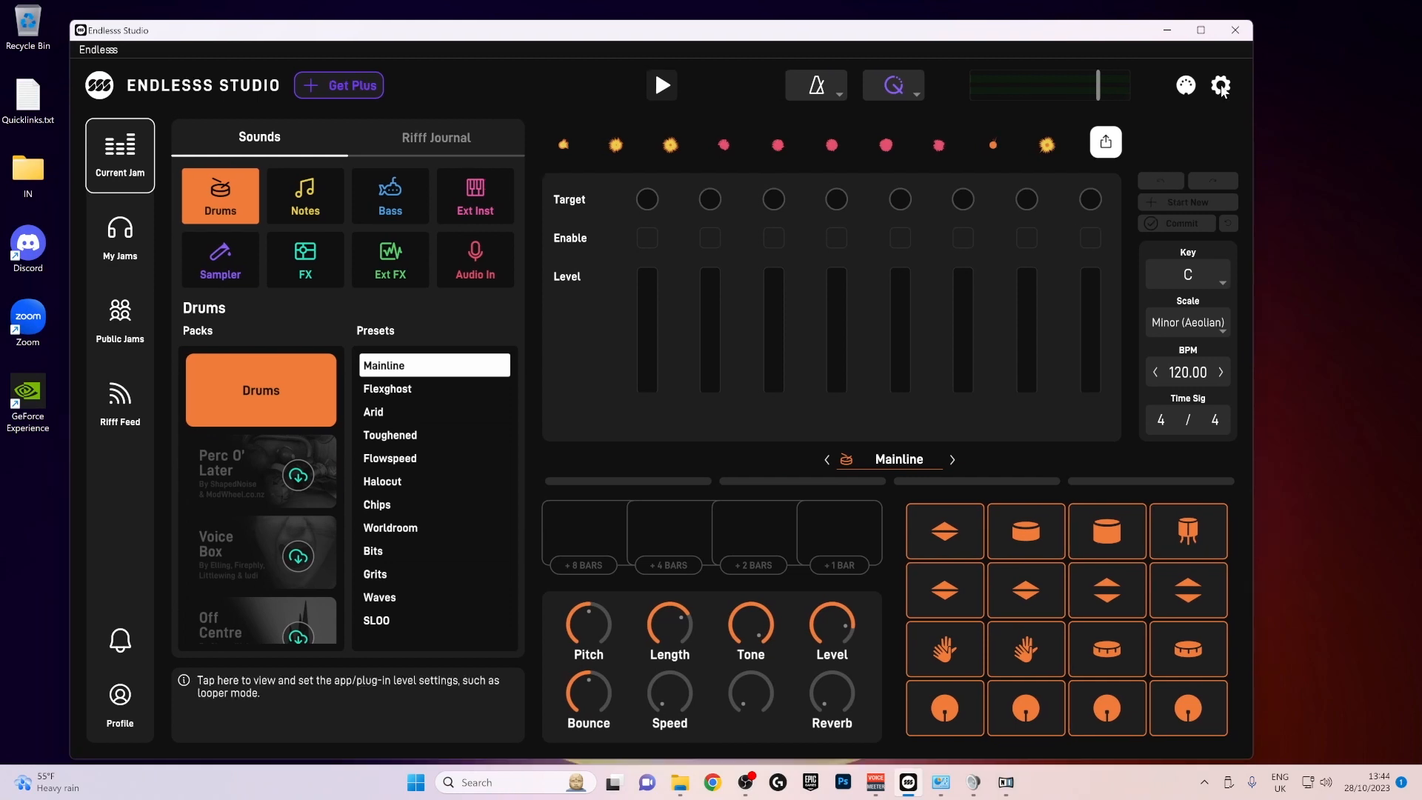
# - Open Endlesss Studio's audio settings and choose Voicemeeter Insert Virtual ASIO as the audio device
pyautogui.click(1221, 87)
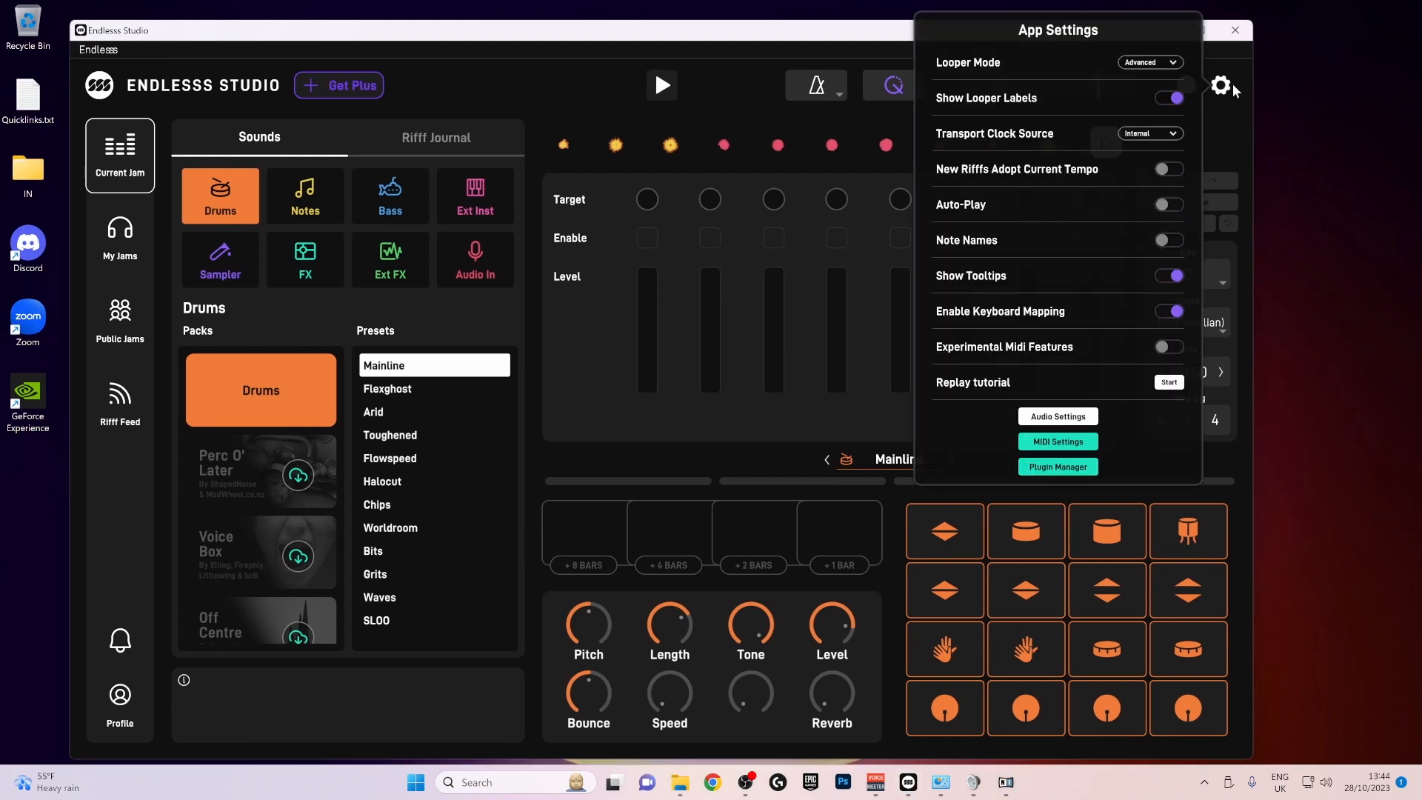
pyautogui.click(1058, 417)
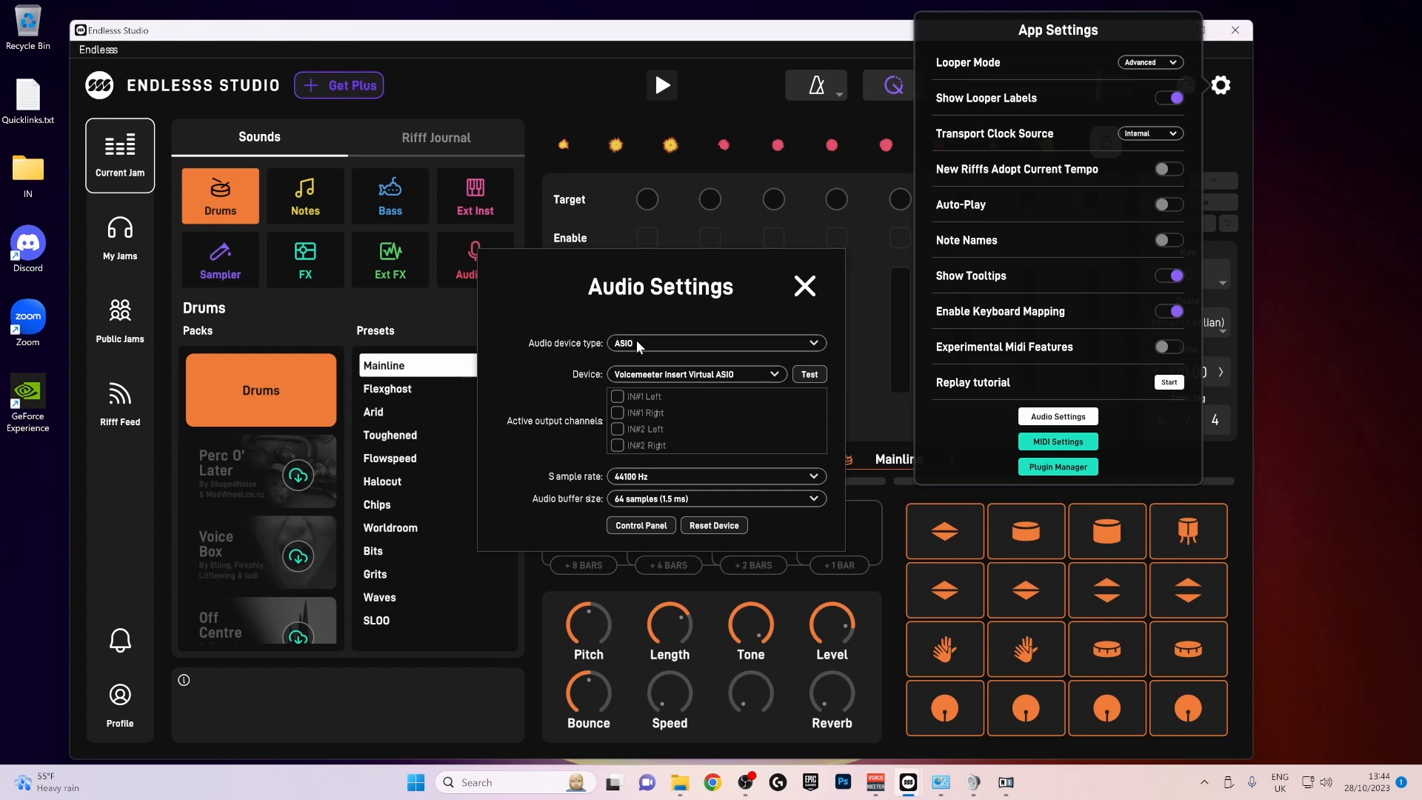
pyautogui.click(736, 374)
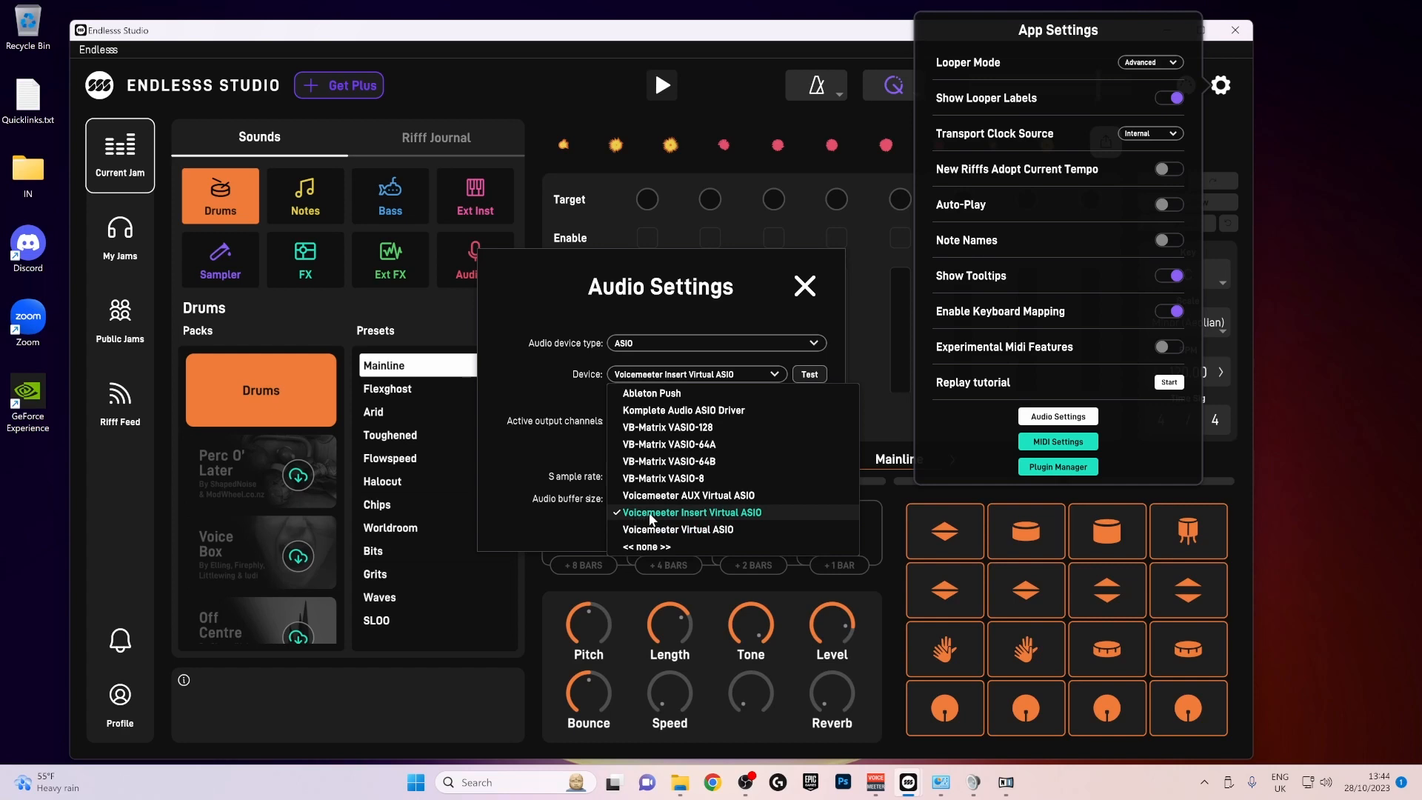
pyautogui.click(726, 514)
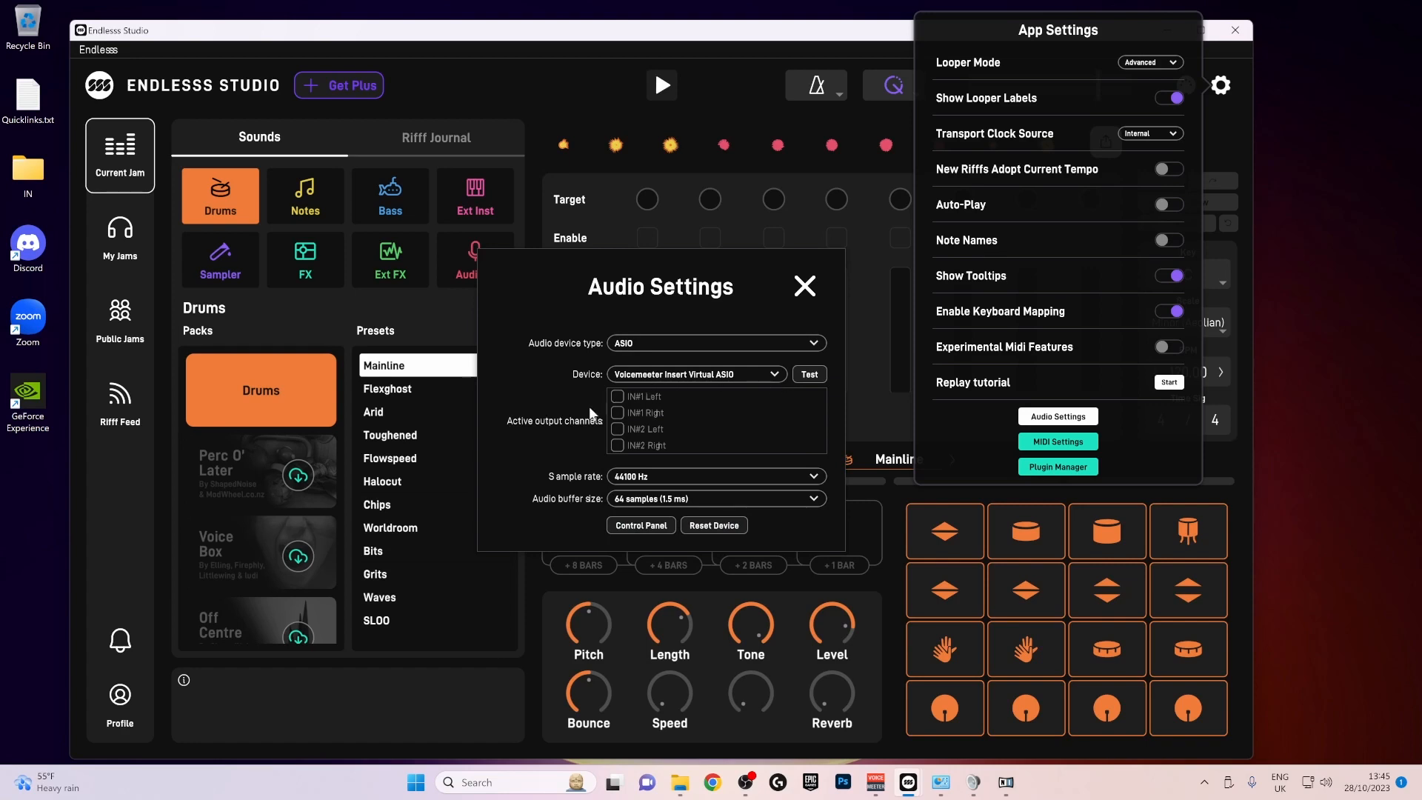
# - Examine the active output channels list to check whether IN#4 Left and IN#4 Right are enabled
pyautogui.scroll(-2, 627, 406)
pyautogui.scroll(-2, 628, 413)
pyautogui.scroll(4, 627, 413)
pyautogui.scroll(-6, 654, 428)
pyautogui.scroll(5, 686, 431)
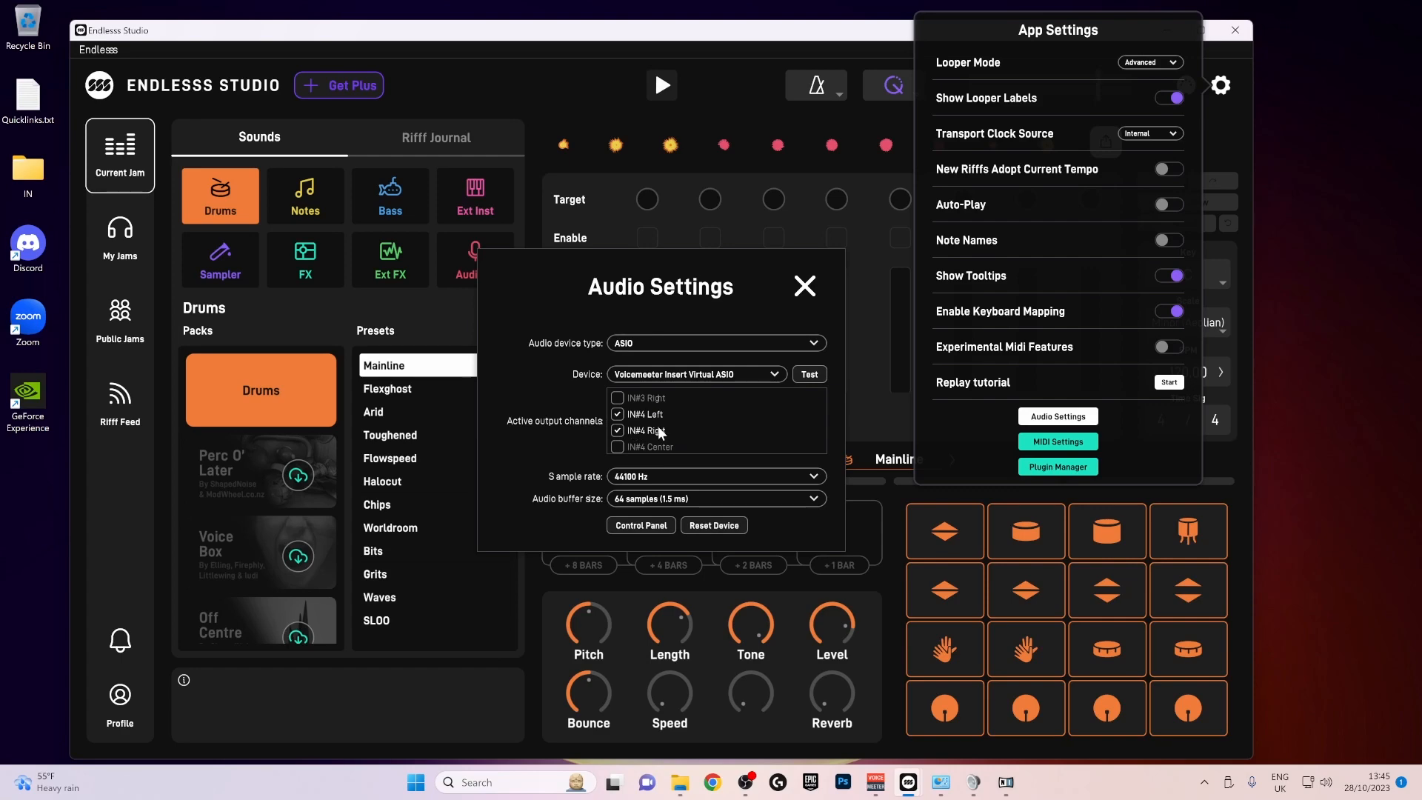
# - Switch to Voicemeeter to check the enabled patch inserts, close its system settings and minimise it
pyautogui.click(876, 782)
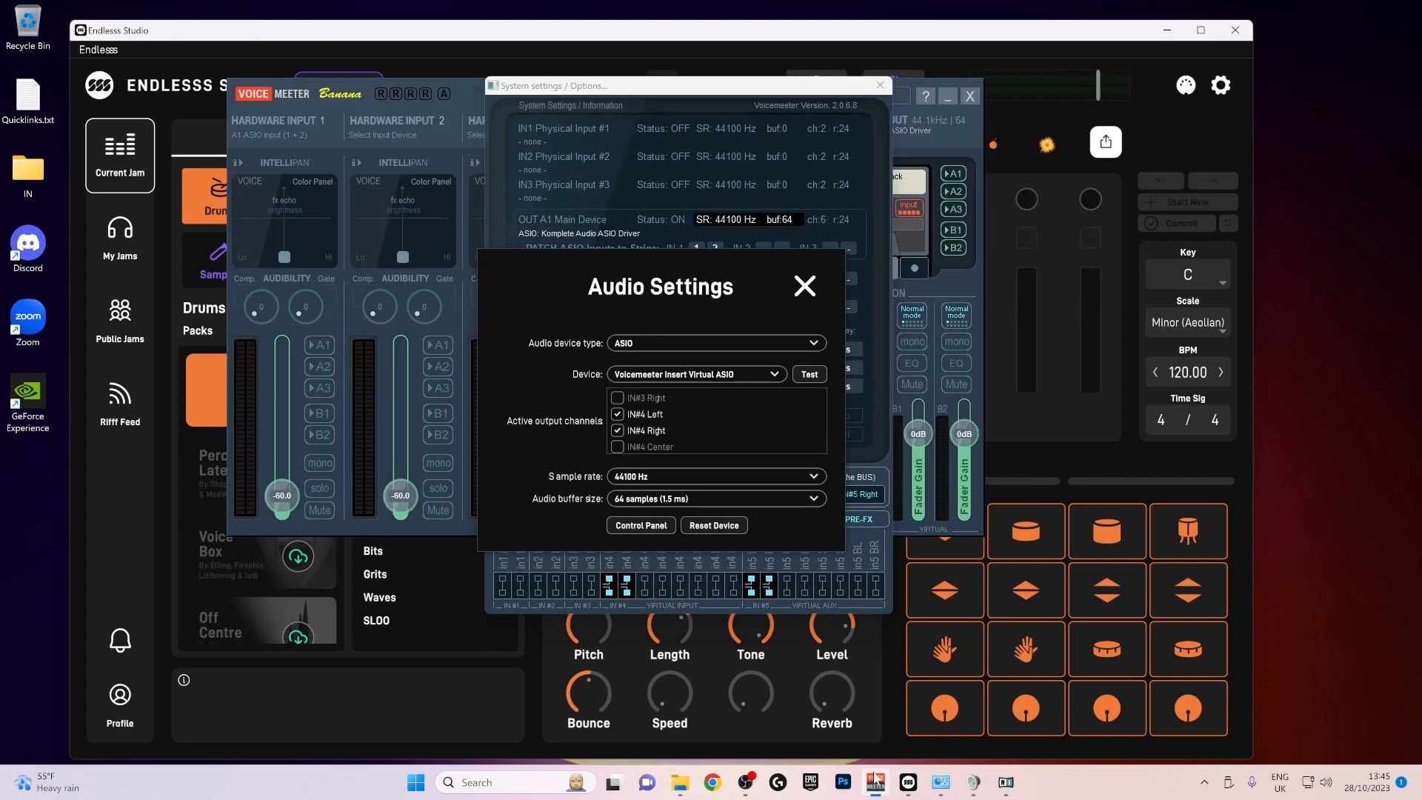
pyautogui.moveTo(692, 97); pyautogui.dragTo(1033, 106)
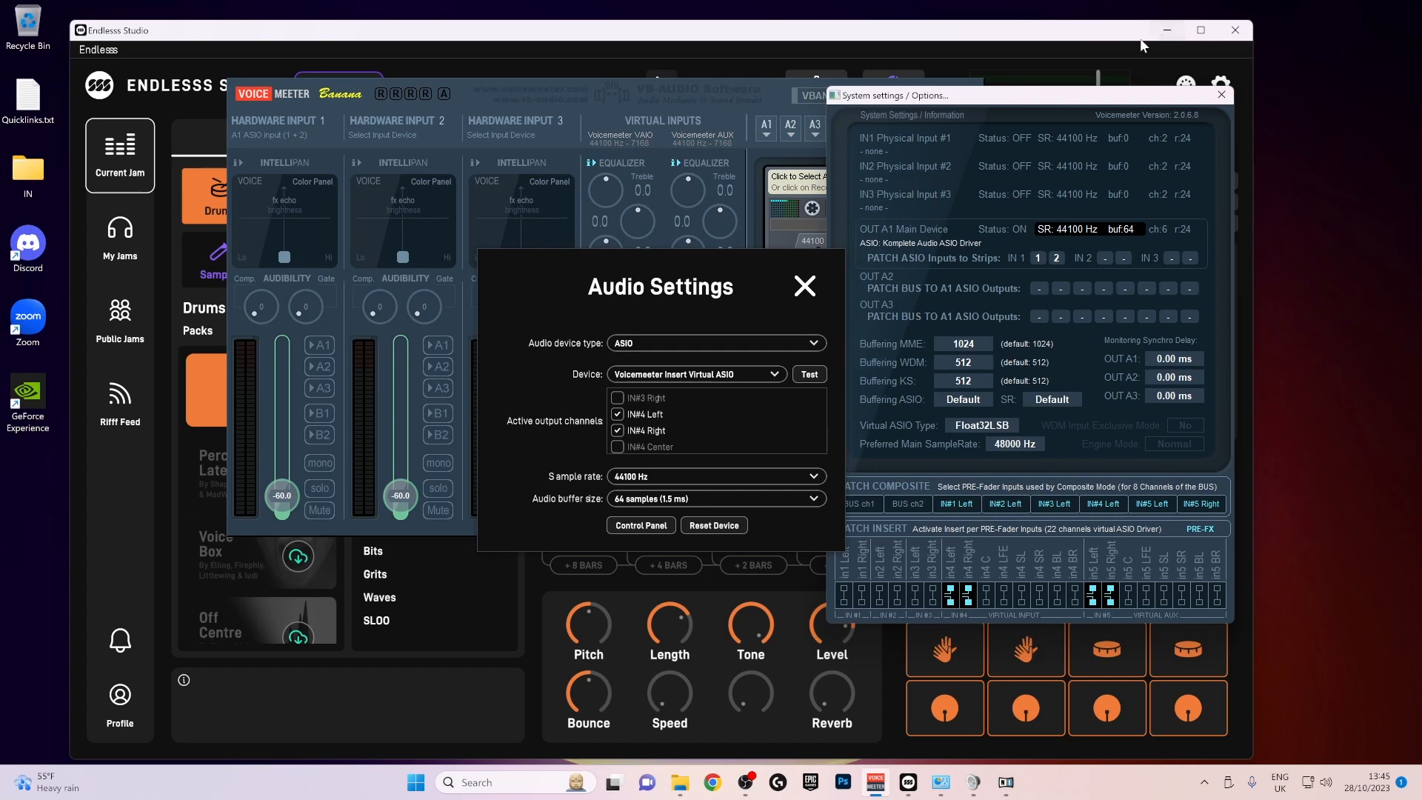
pyautogui.click(1217, 95)
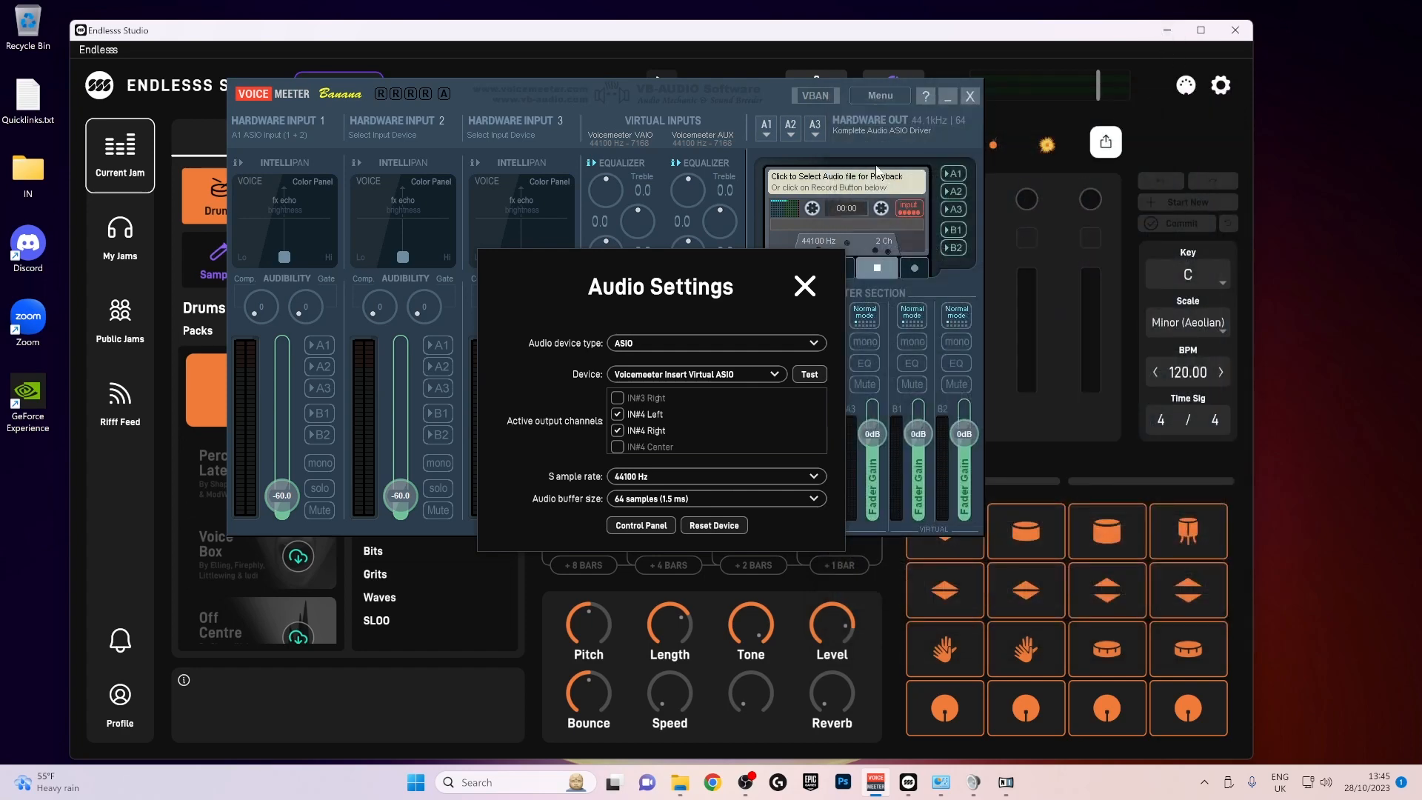
pyautogui.click(947, 96)
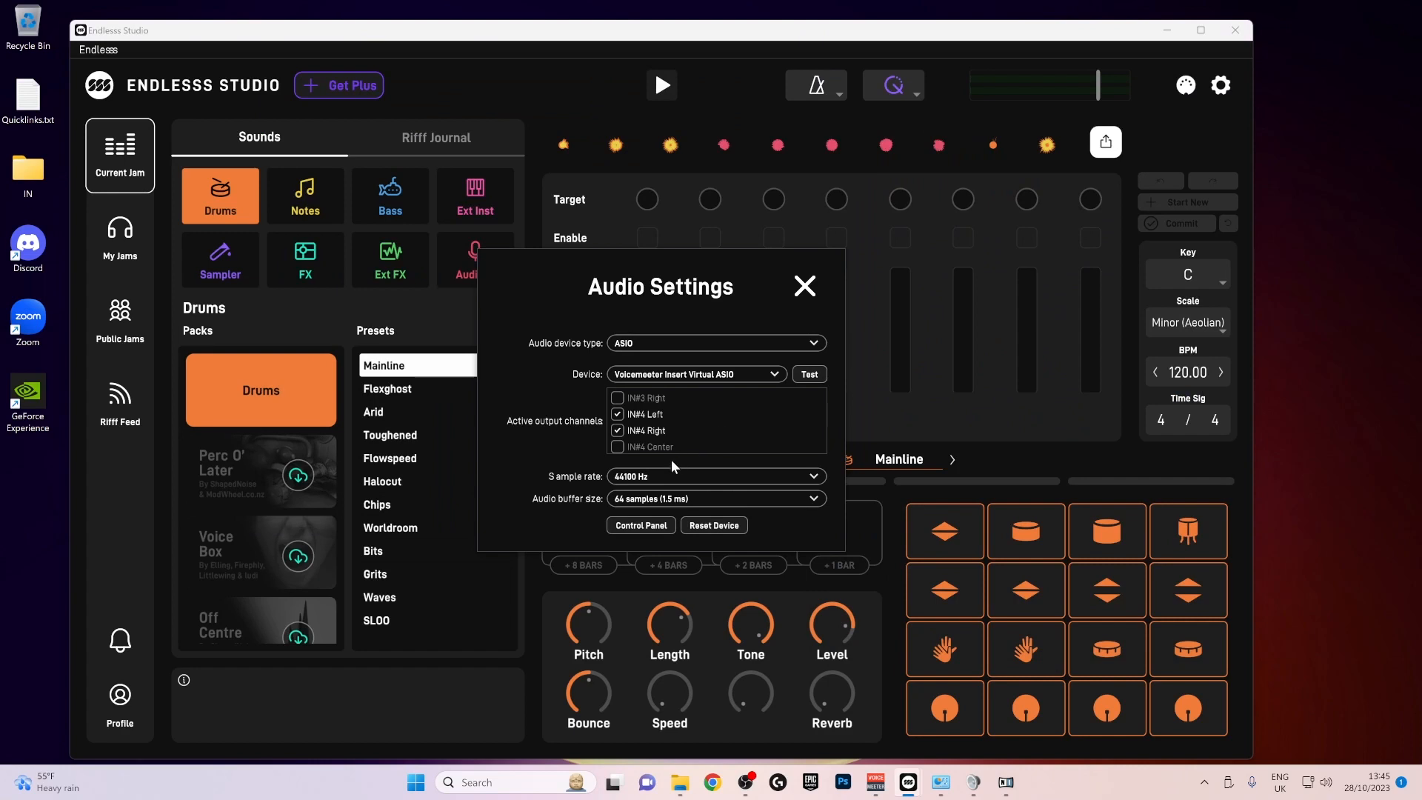
# - Choose a 44100 Hz sample rate and a 64-sample audio buffer in Endlesss Studio's audio settings
pyautogui.click(634, 478)
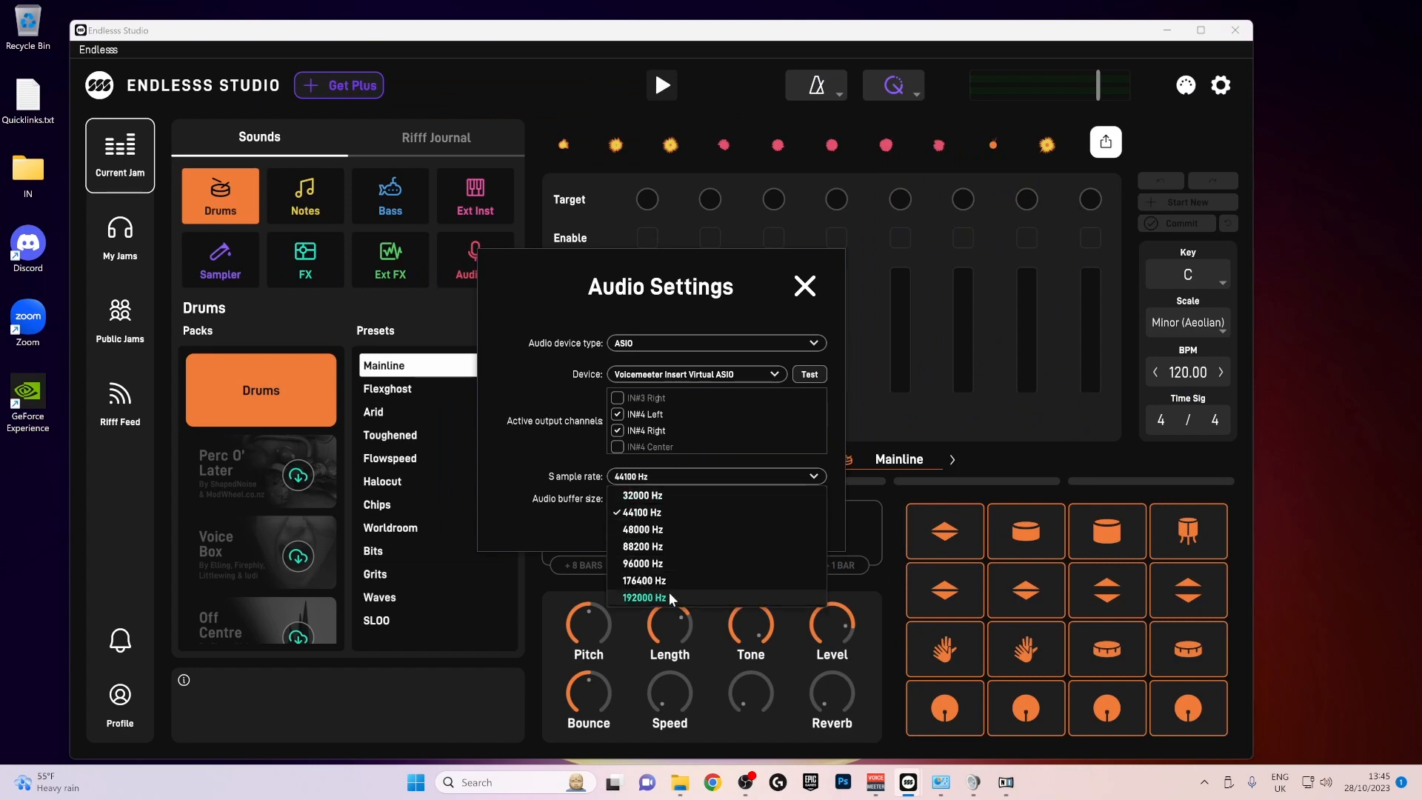
pyautogui.click(637, 511)
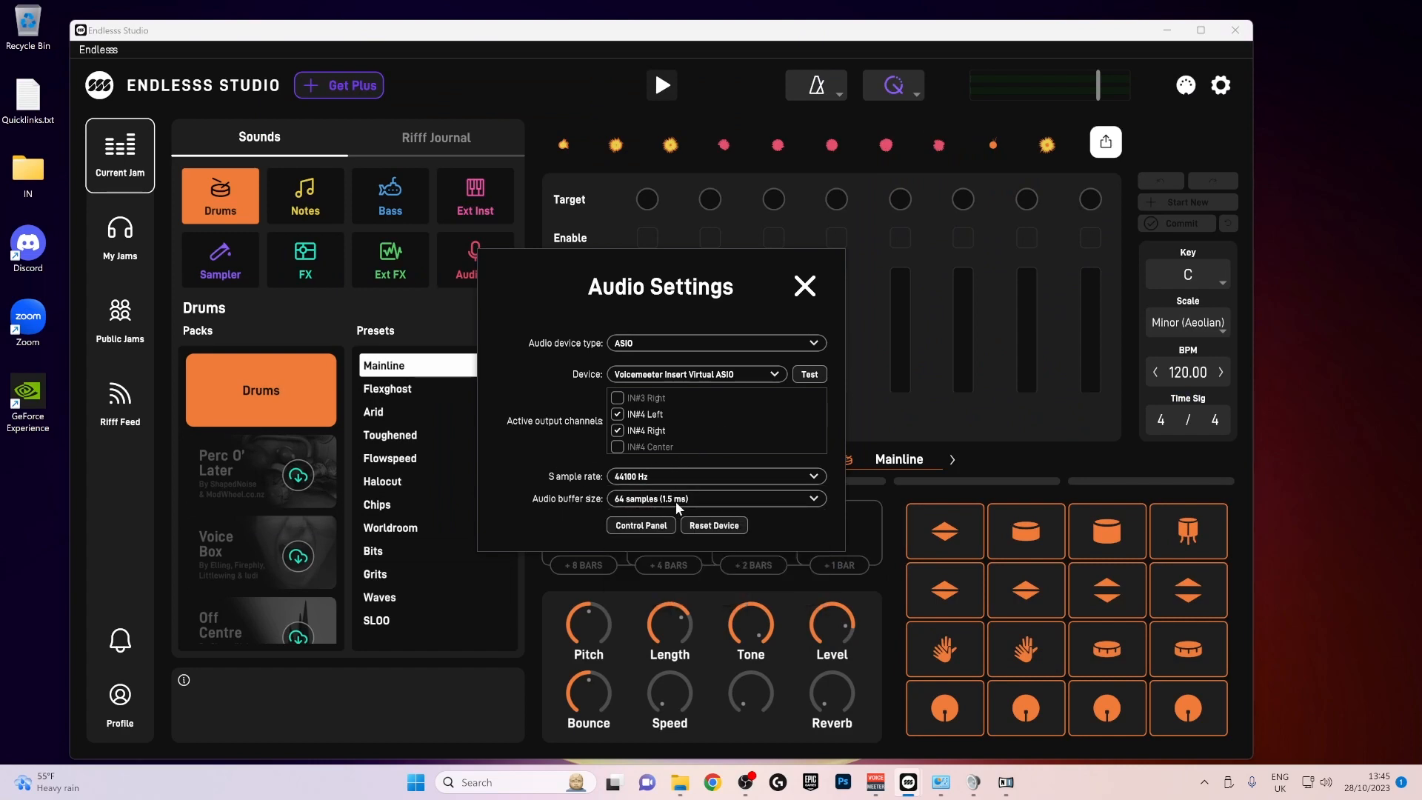
pyautogui.click(644, 500)
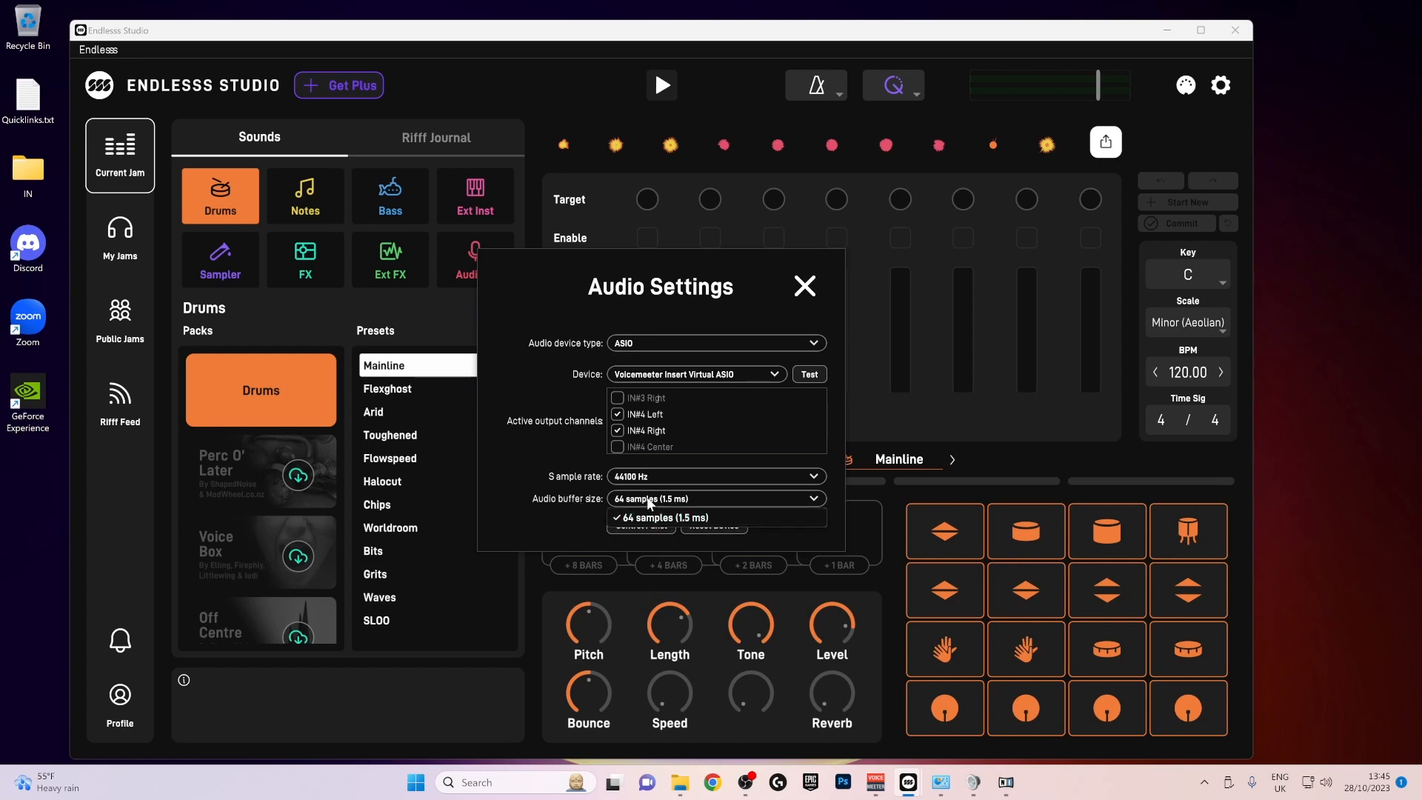
pyautogui.click(650, 513)
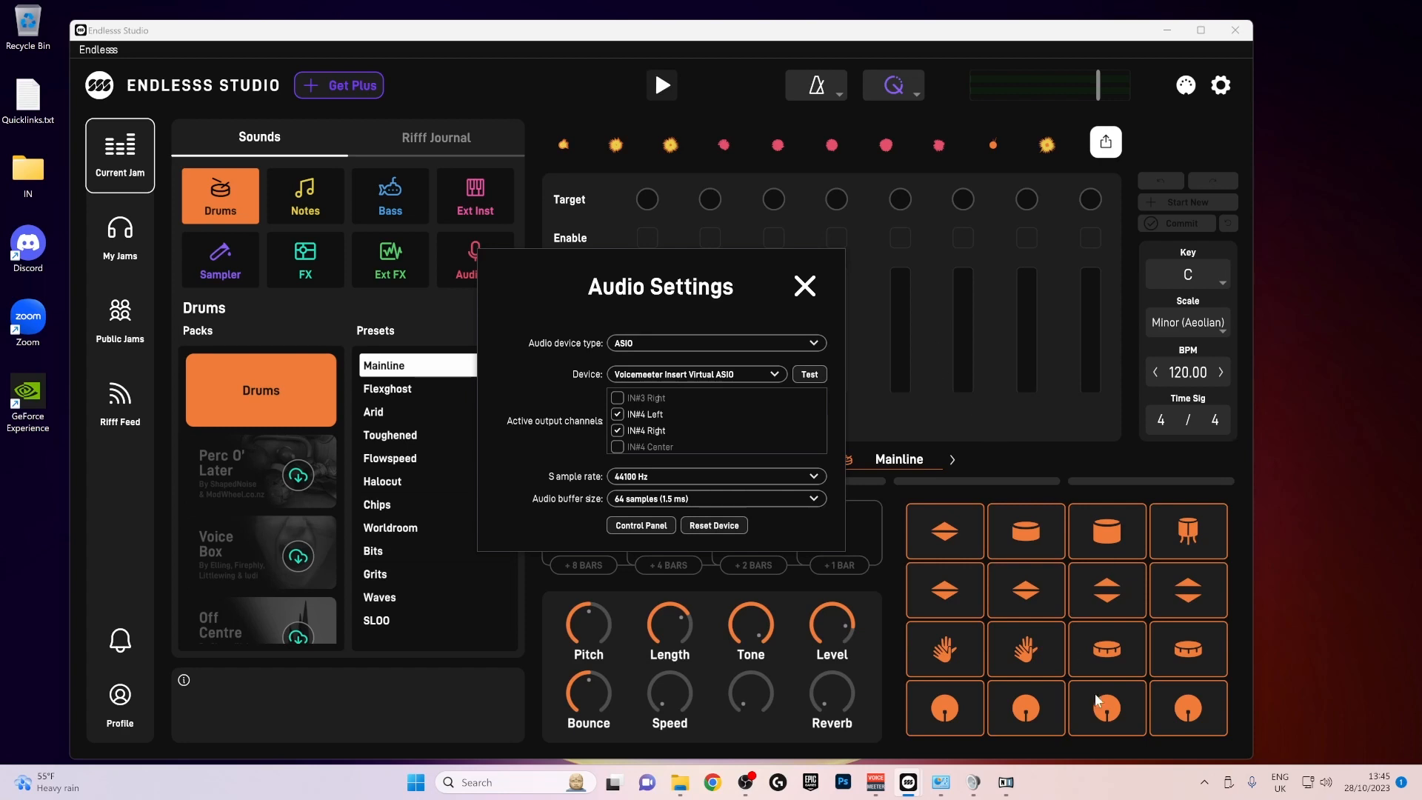
# - Switch to the Native Instruments Komplete Audio Control Panel, choose 64 samples as the preferred ASIO buffer size, and close it
pyautogui.click(1008, 786)
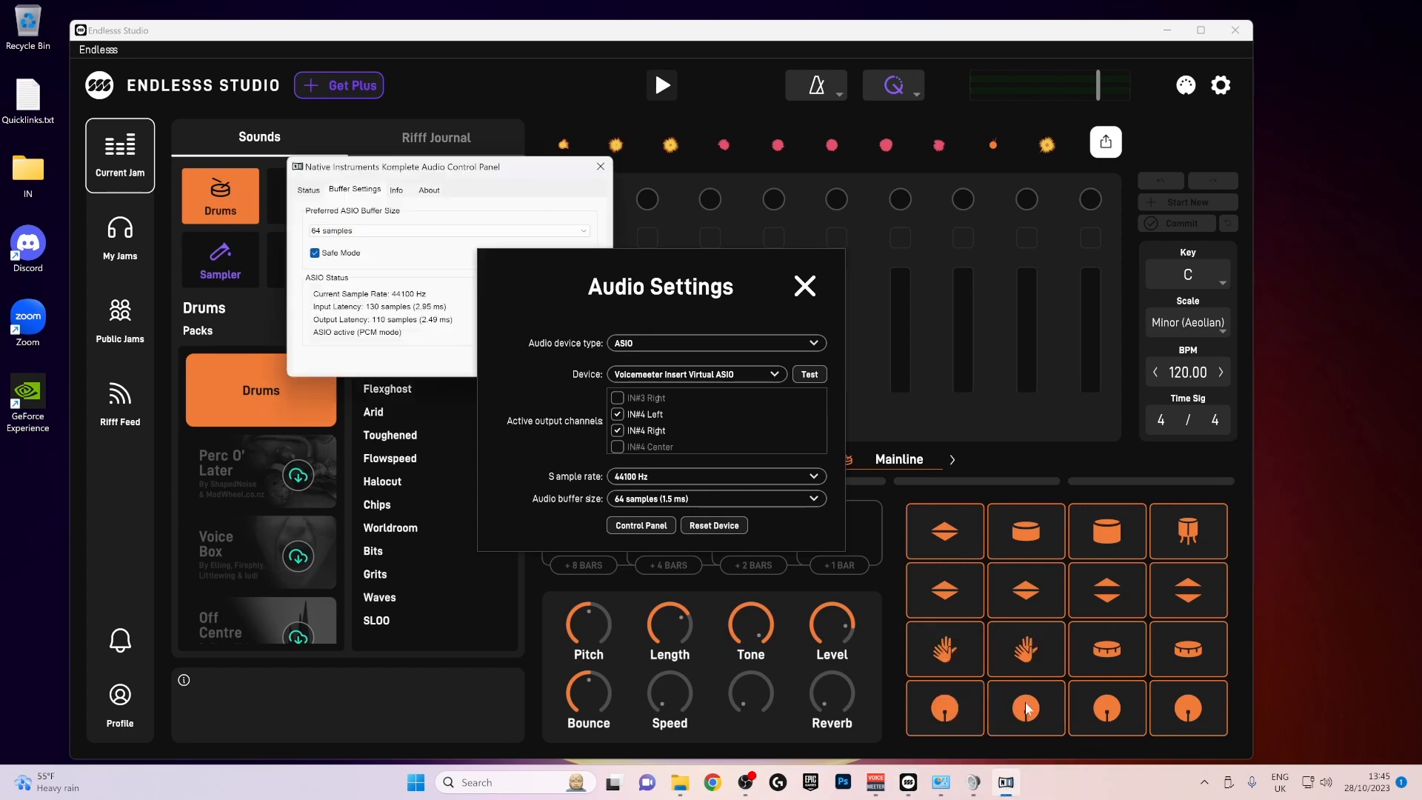
pyautogui.moveTo(463, 164); pyautogui.dragTo(921, 76)
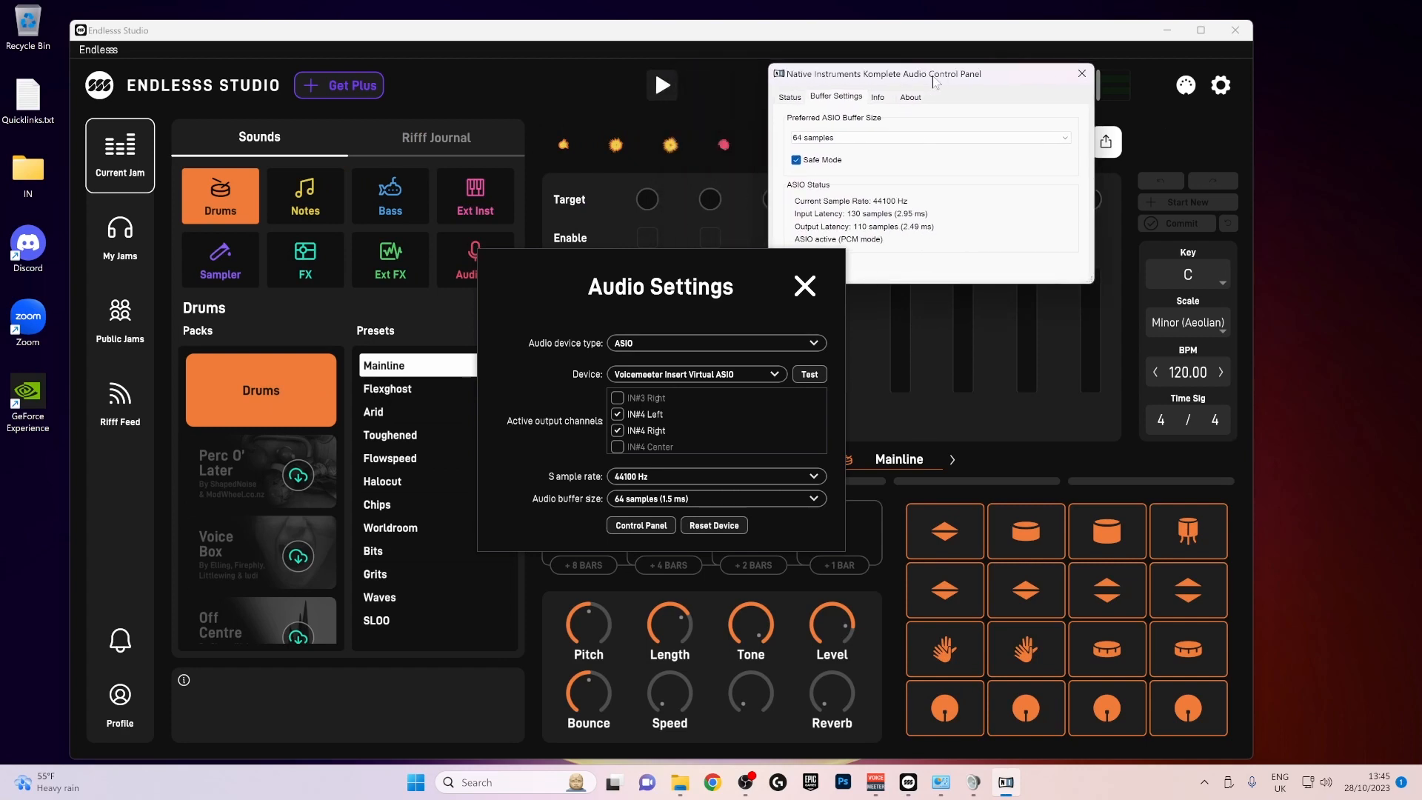
pyautogui.moveTo(1032, 77); pyautogui.dragTo(1128, 76)
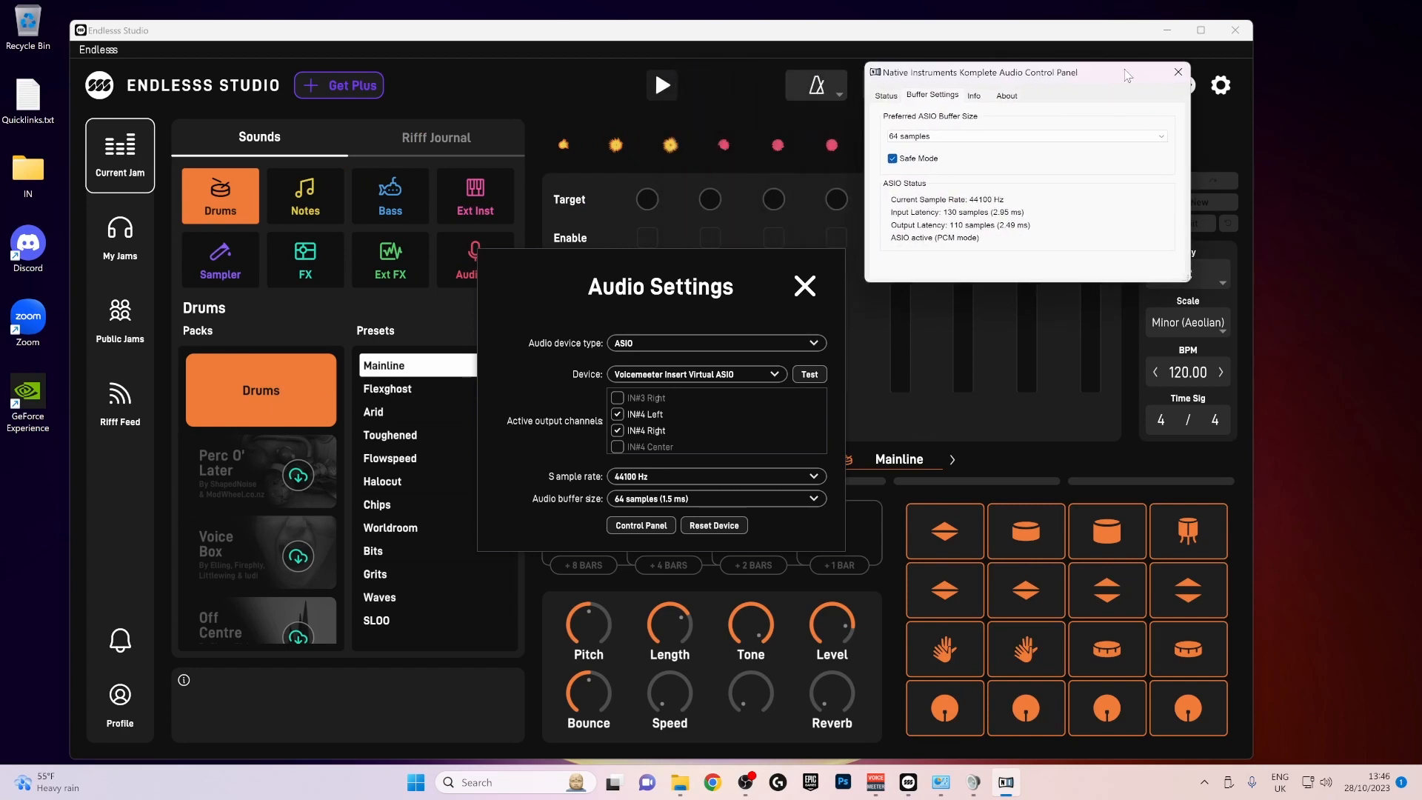
pyautogui.click(1122, 137)
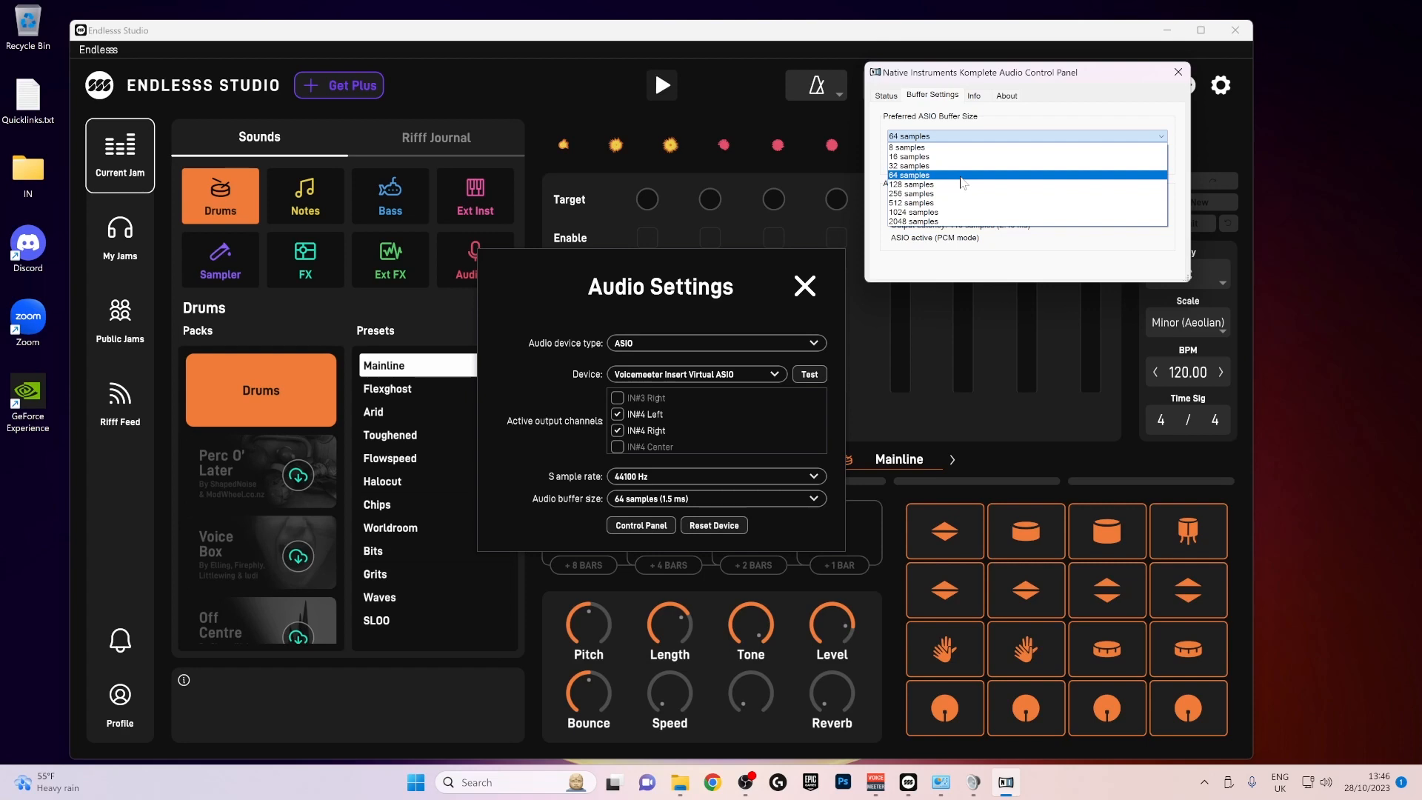
pyautogui.click(961, 177)
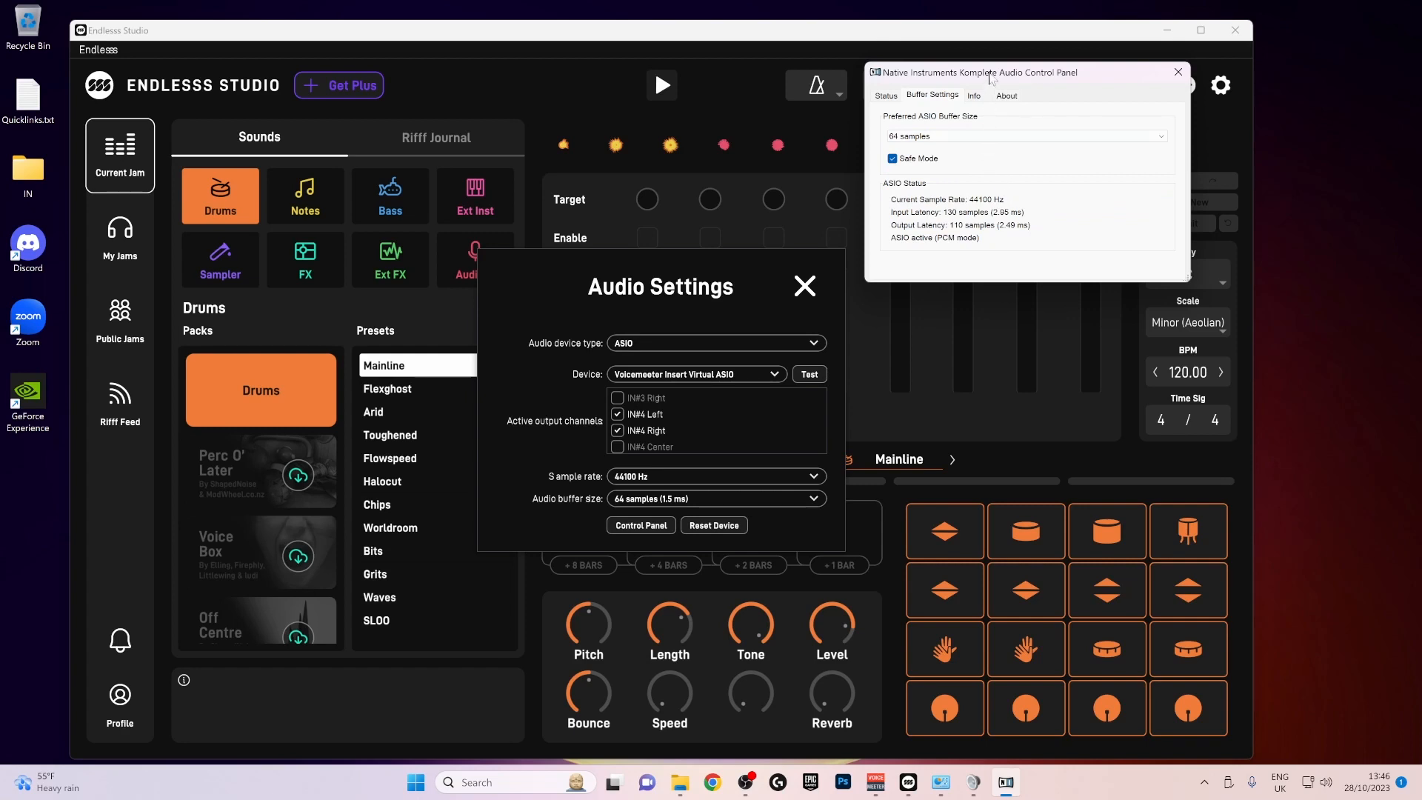
pyautogui.moveTo(1073, 74); pyautogui.dragTo(1028, 114)
pyautogui.moveTo(1066, 106); pyautogui.dragTo(1063, 113)
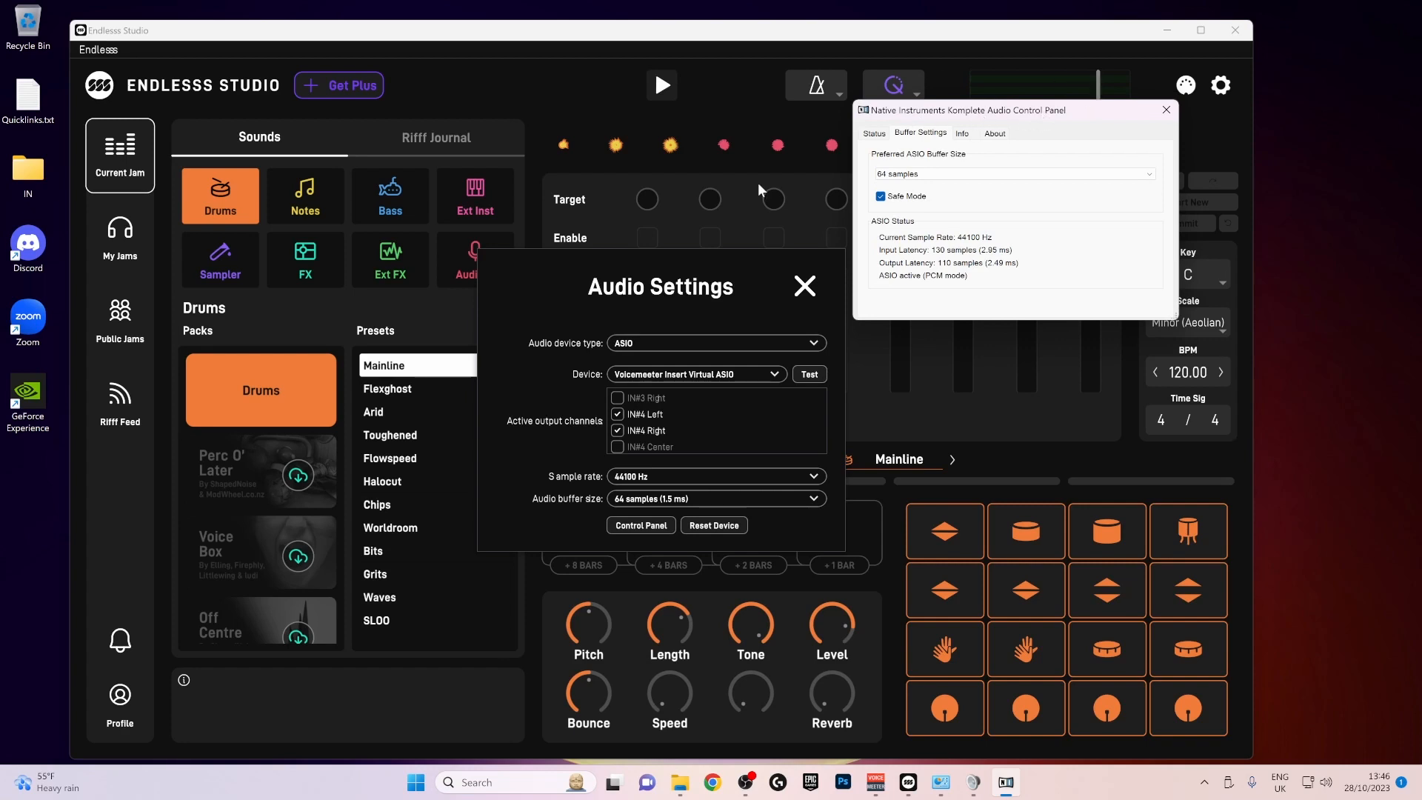
pyautogui.moveTo(1139, 116); pyautogui.dragTo(1109, 126)
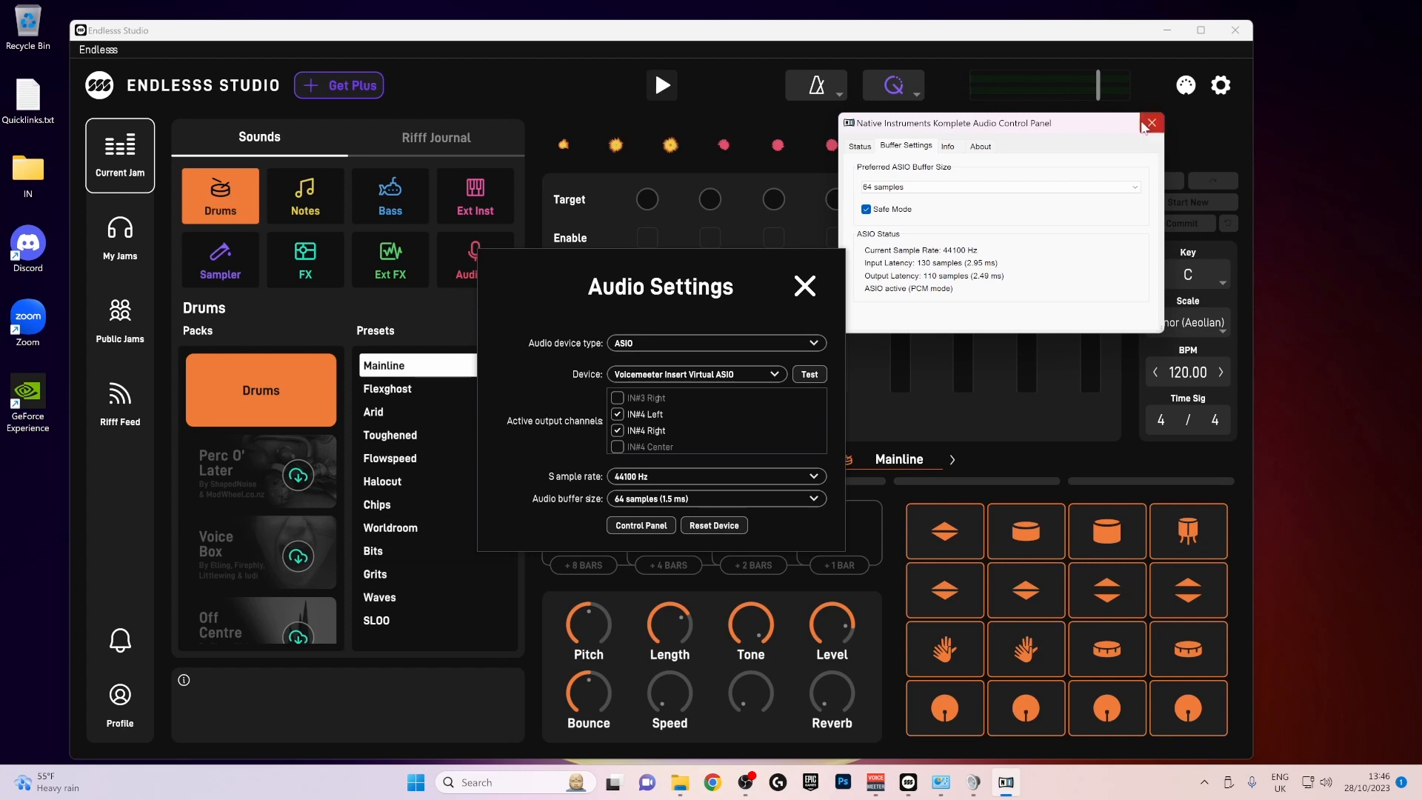
pyautogui.click(1152, 123)
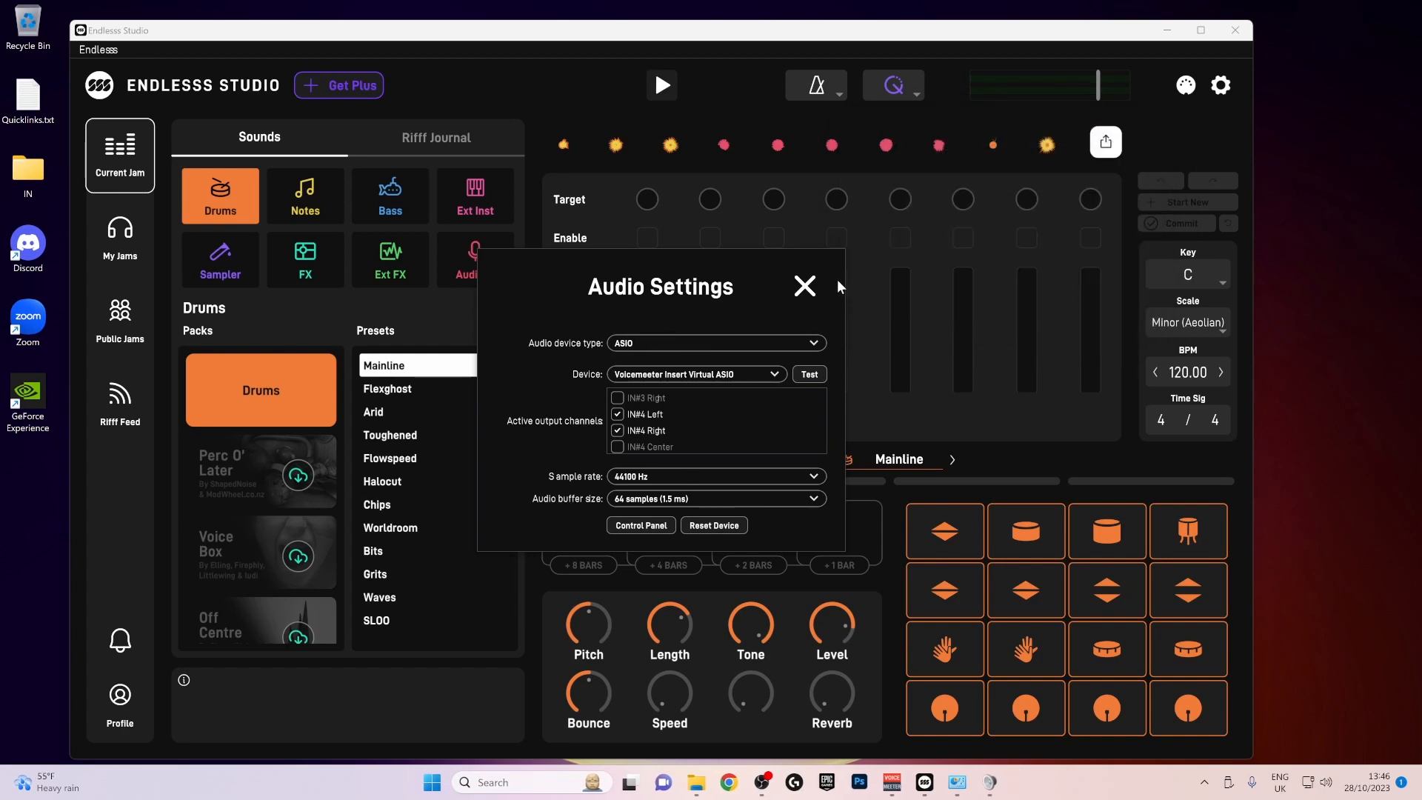
# - Start a new meeting in Zoom with computer audio and enlarge the meeting window
pyautogui.moveTo(940, 26); pyautogui.dragTo(947, 28)
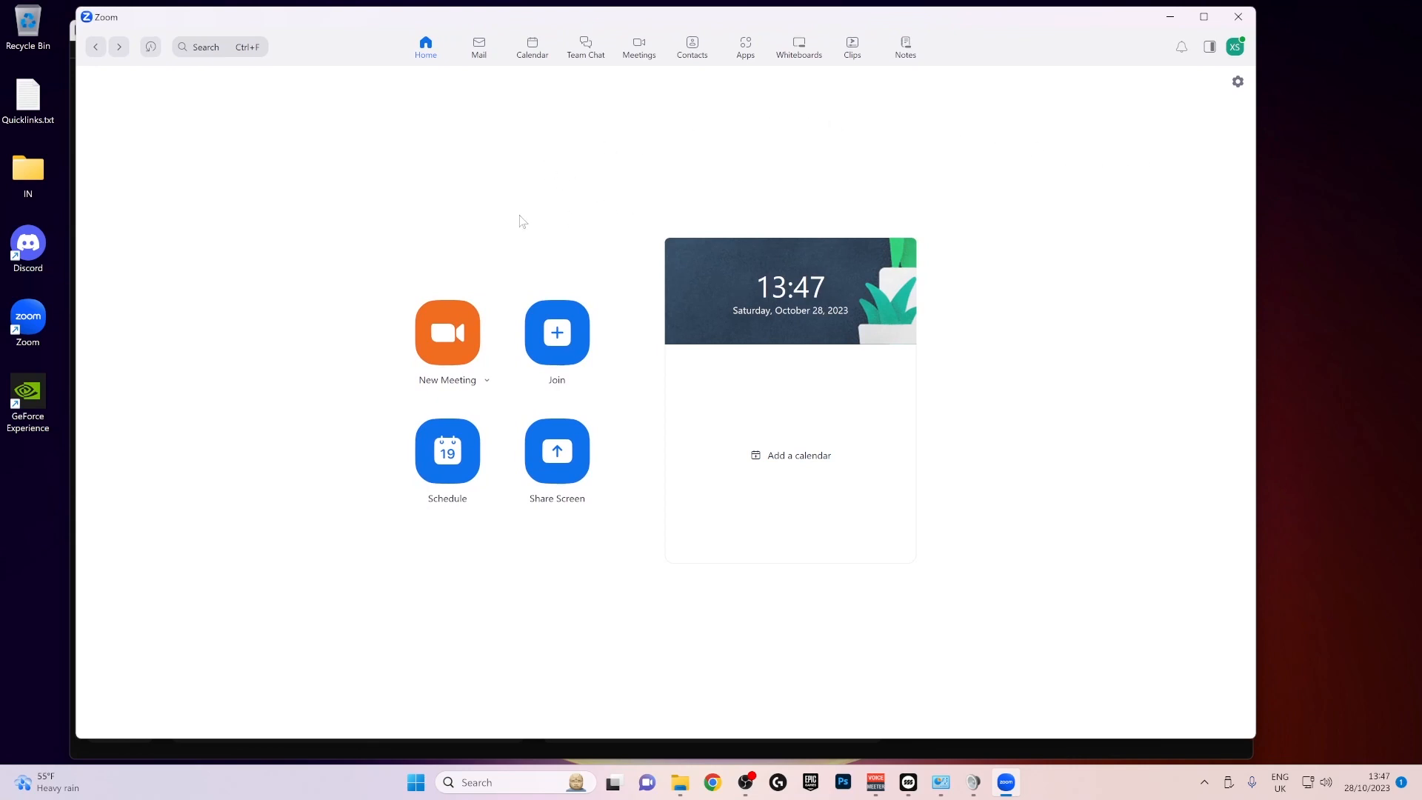
pyautogui.click(454, 353)
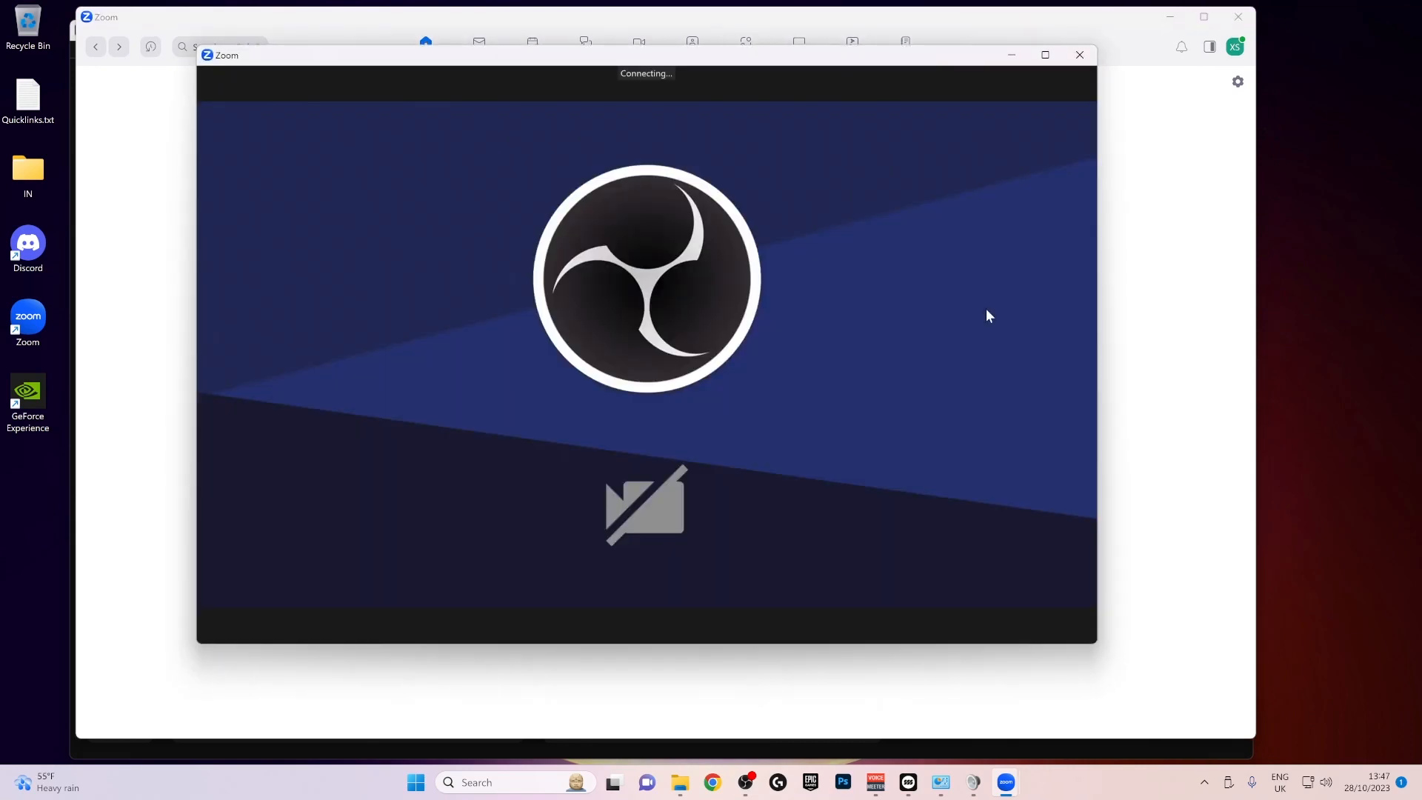
pyautogui.click(716, 345)
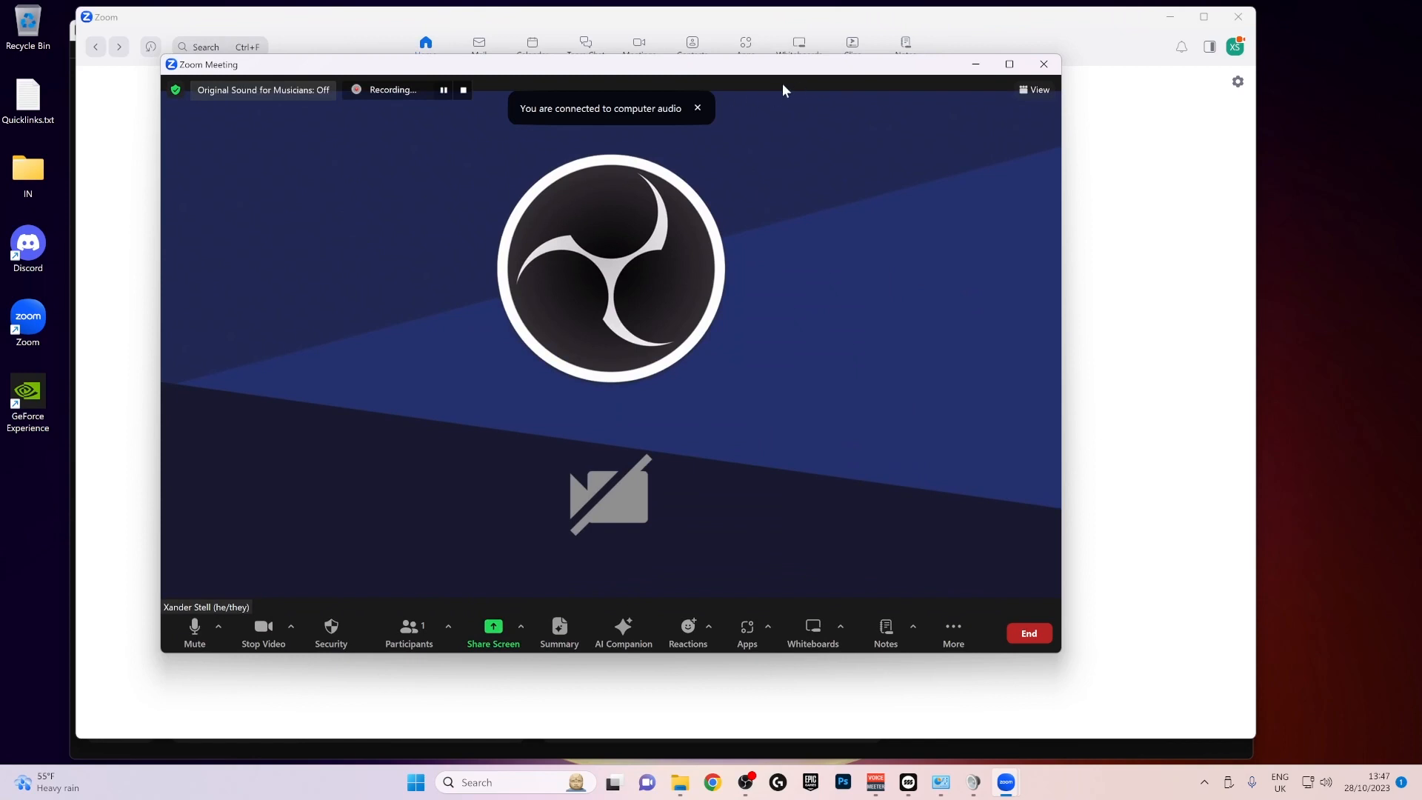
pyautogui.moveTo(711, 69); pyautogui.dragTo(721, 64)
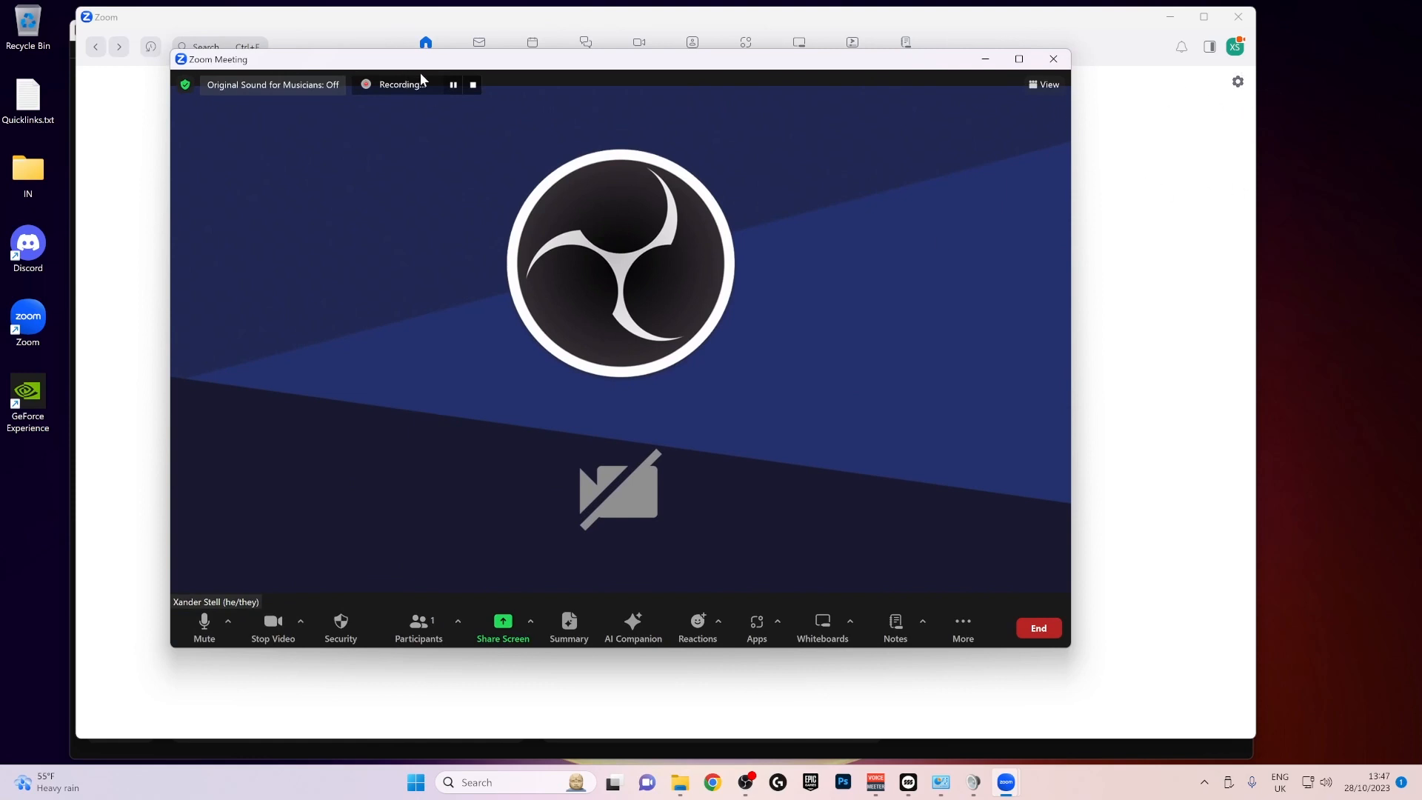
pyautogui.moveTo(519, 67); pyautogui.dragTo(491, 64)
pyautogui.moveTo(1046, 661); pyautogui.dragTo(1122, 662)
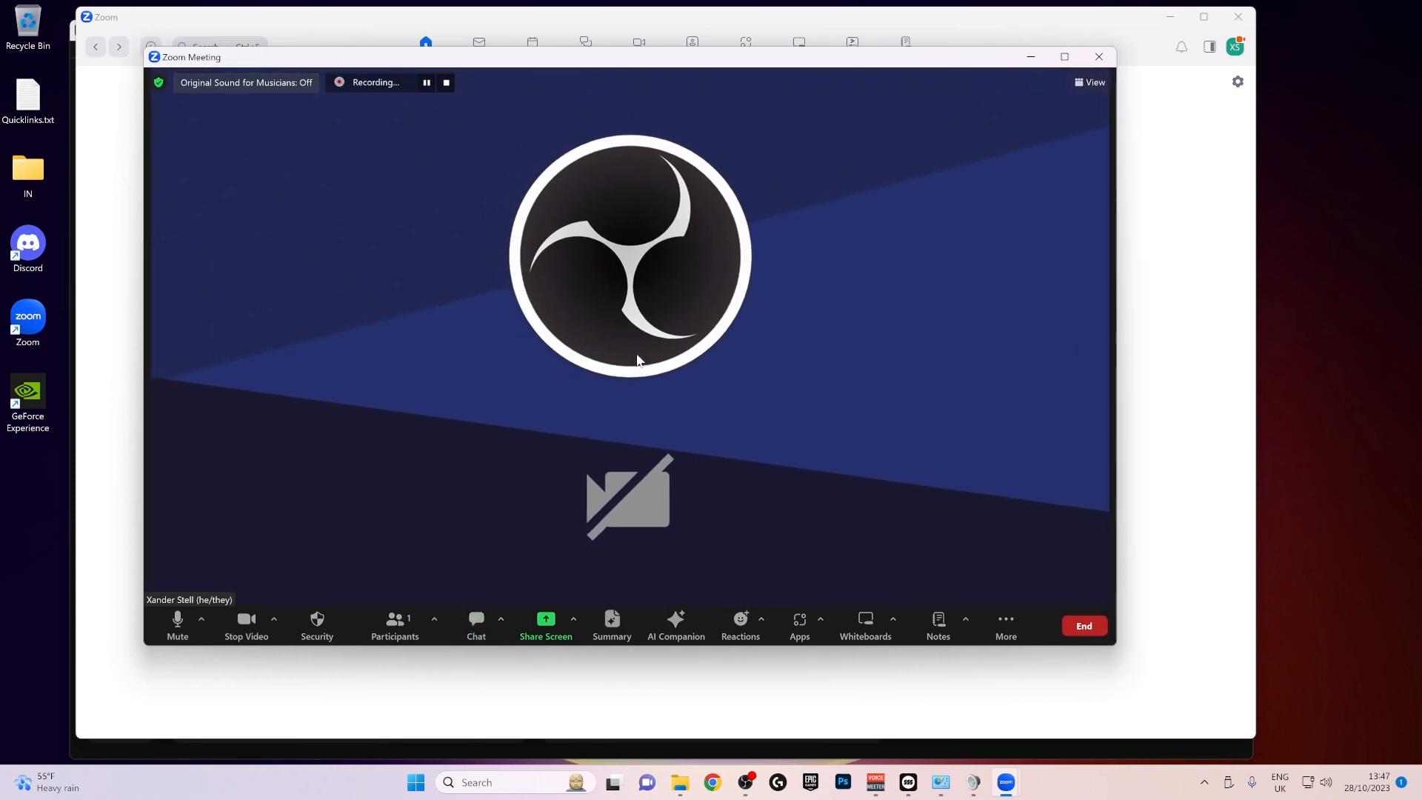
# - Open the Zoom meeting's audio settings and check which speaker device is selected
pyautogui.click(202, 621)
pyautogui.click(200, 623)
pyautogui.click(201, 619)
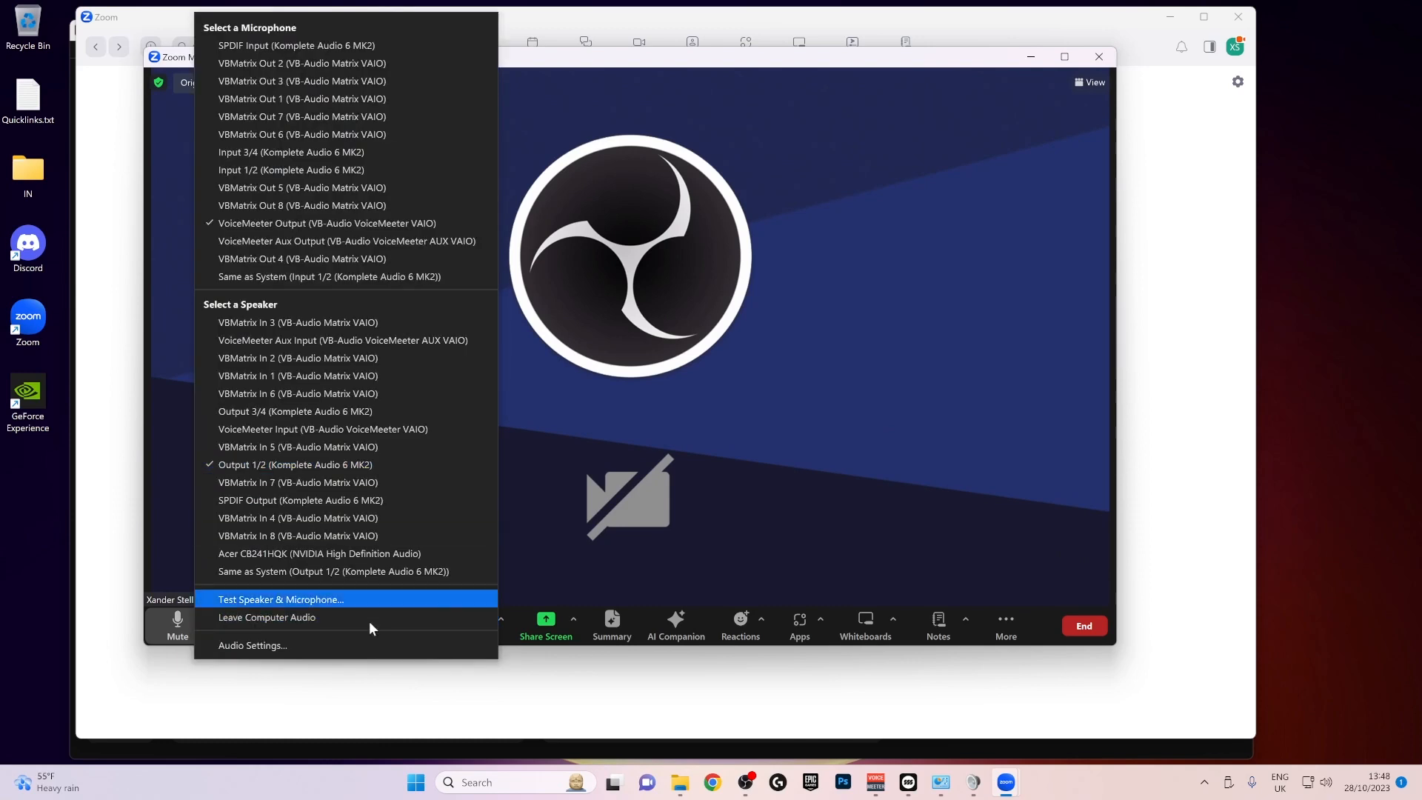
pyautogui.click(289, 644)
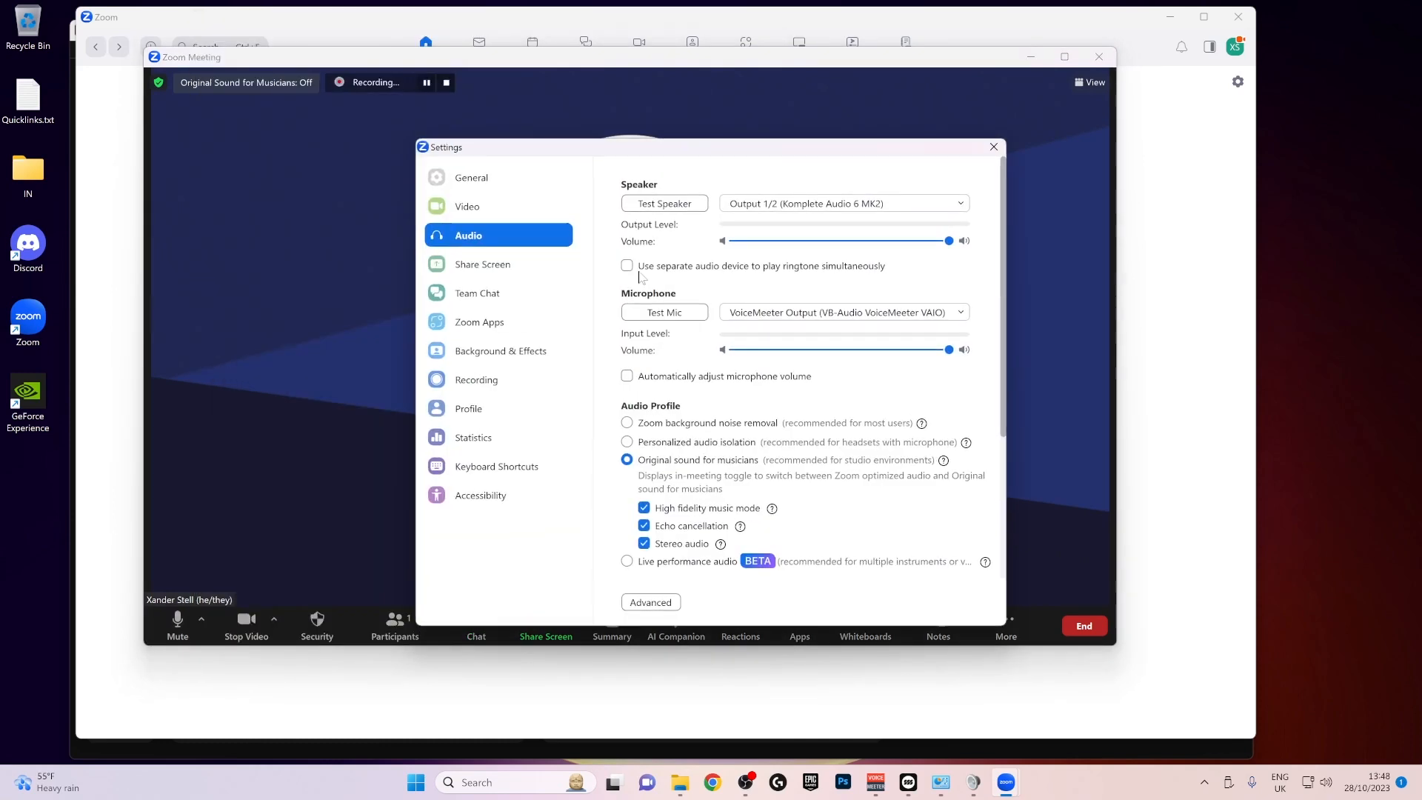
pyautogui.click(829, 204)
pyautogui.click(829, 204)
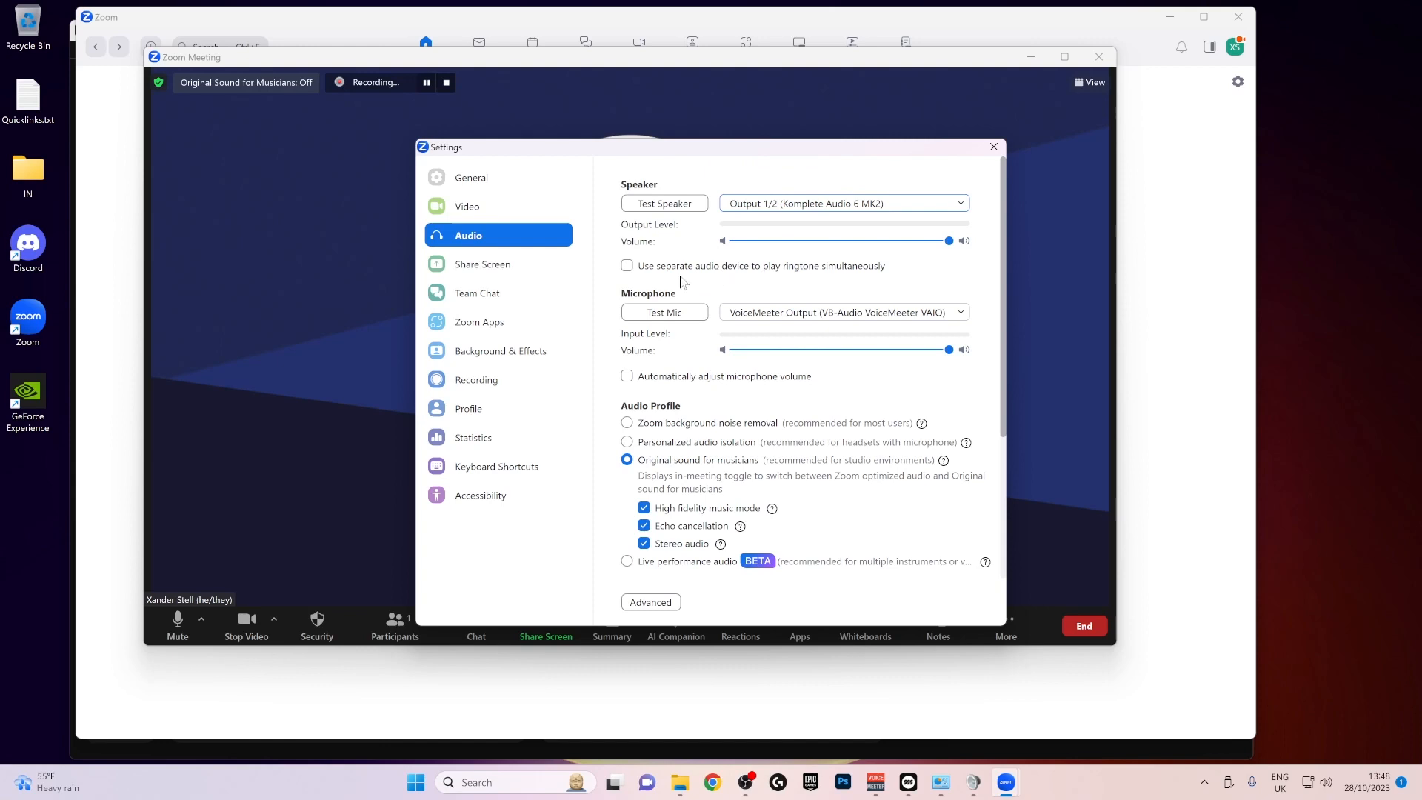
# - Choose VoiceMeeter Output (VB-Audio VoiceMeeter VAIO) as the Zoom microphone
pyautogui.click(797, 314)
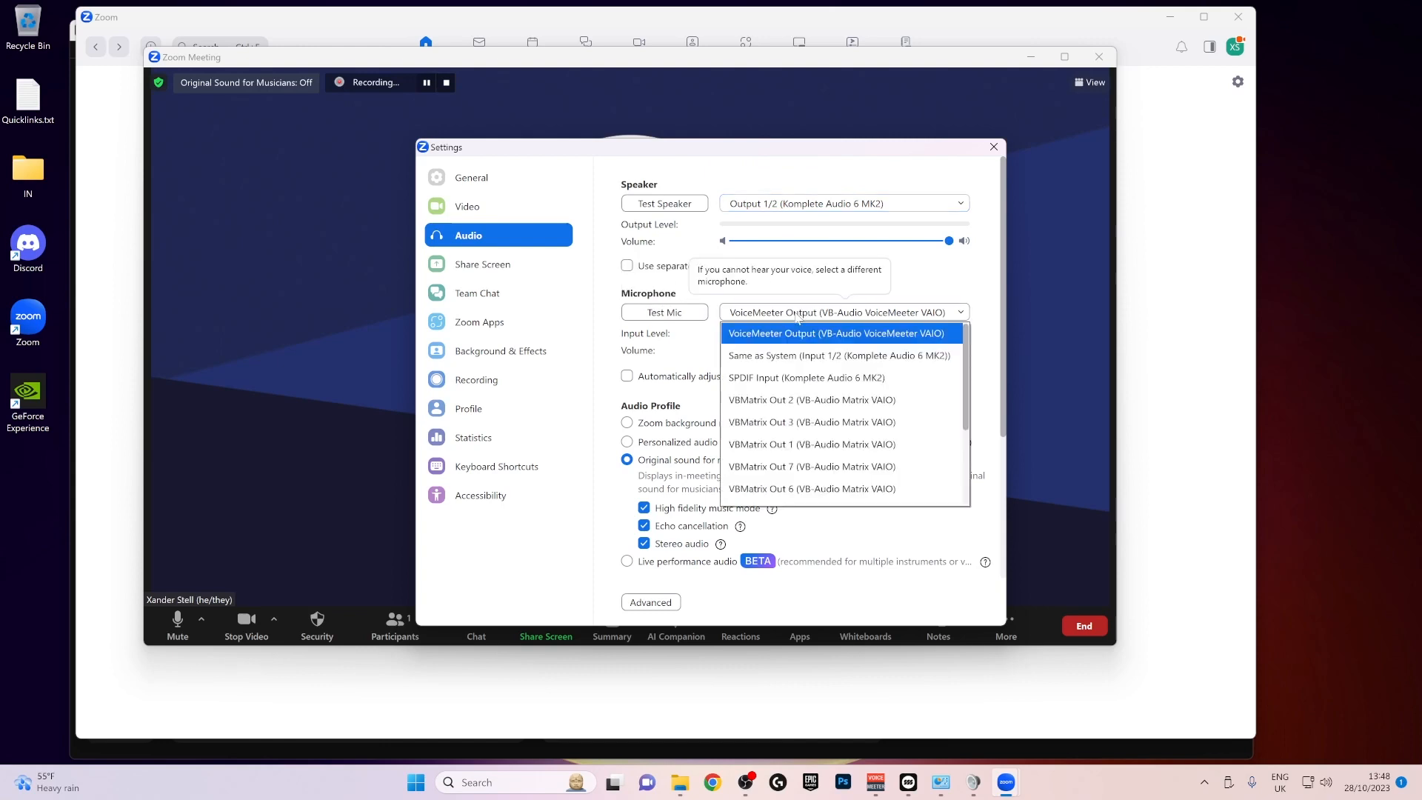
pyautogui.click(837, 337)
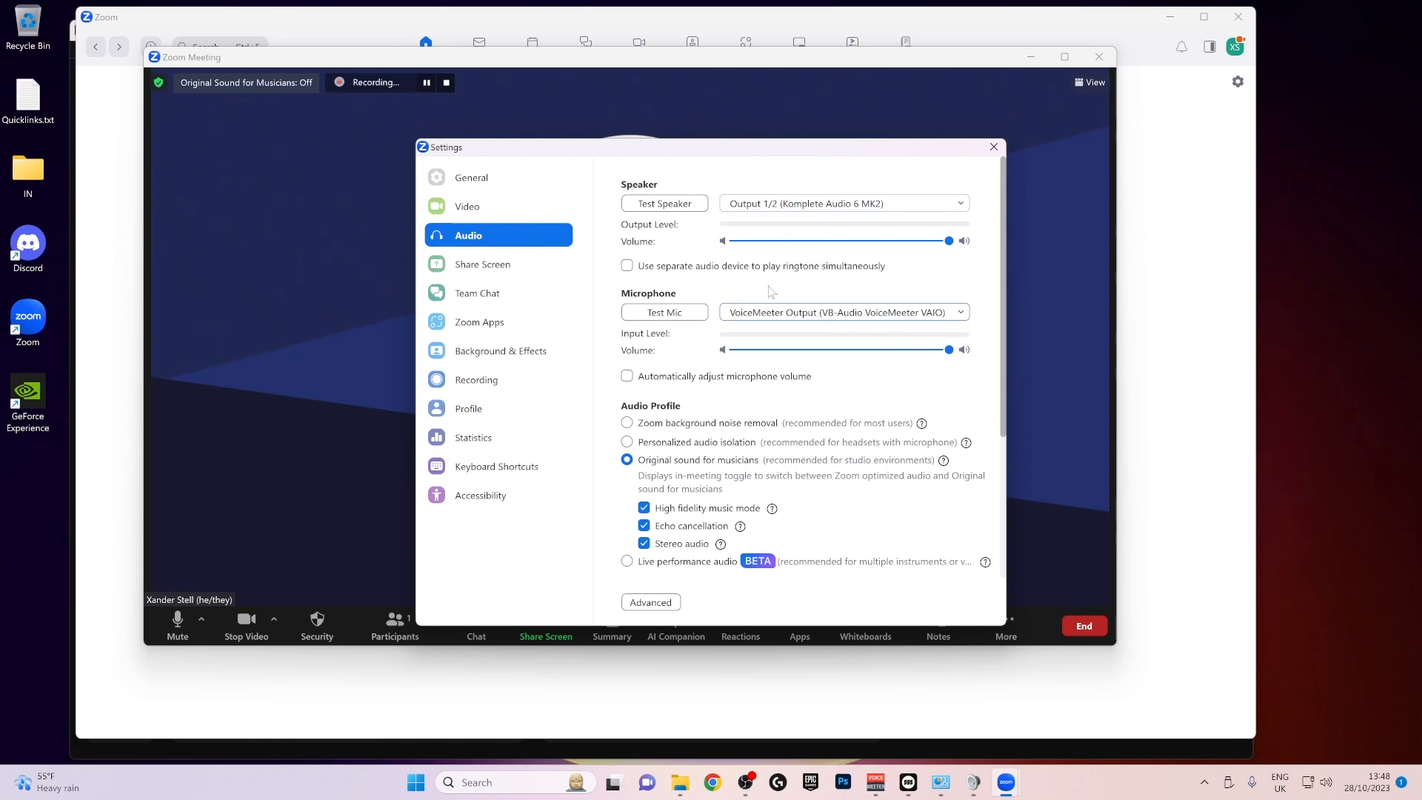
pyautogui.click(831, 317)
pyautogui.click(832, 317)
# - Review Zoom's audio profile options and turn on Original Sound for Musicians in the meeting
pyautogui.moveTo(761, 156); pyautogui.dragTo(734, 132)
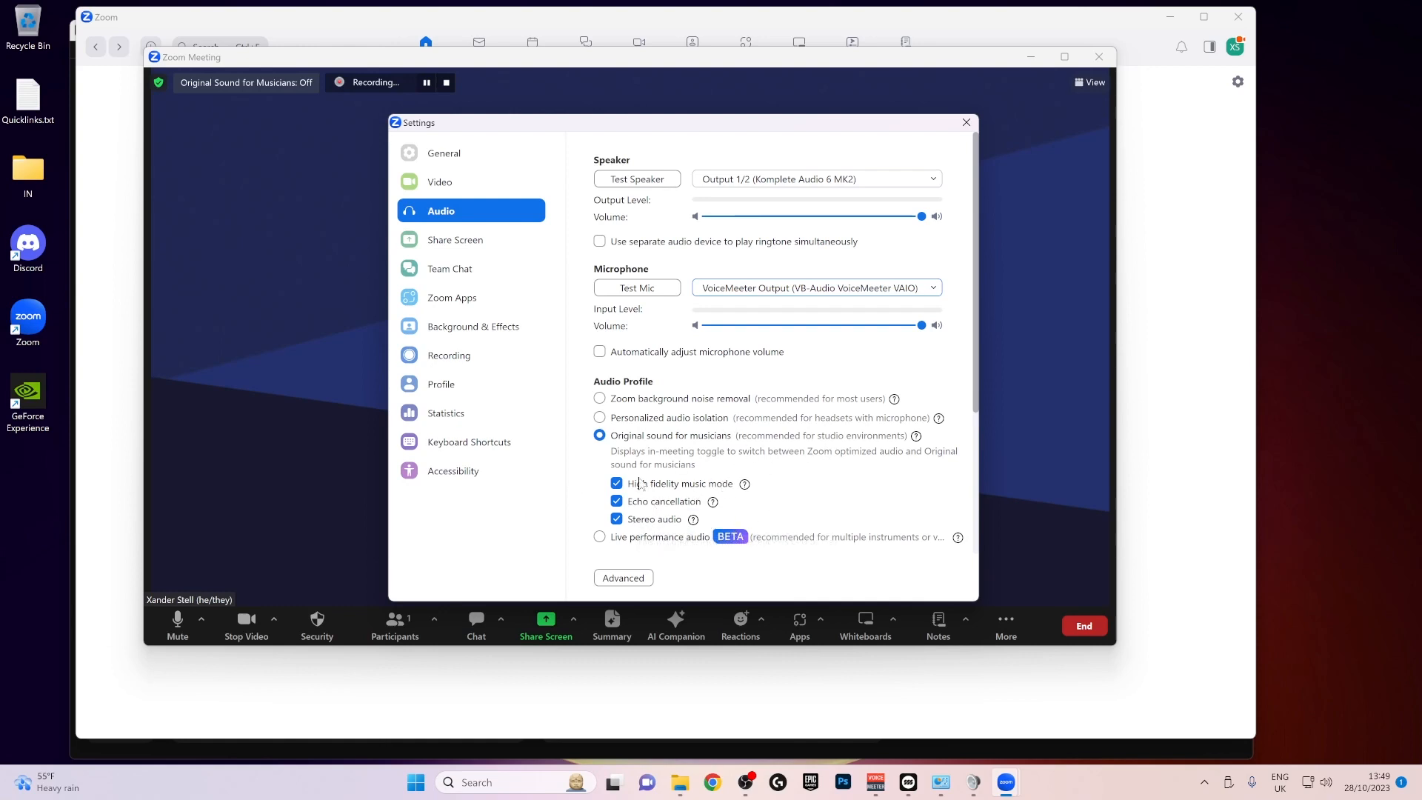
pyautogui.scroll(-1, 783, 363)
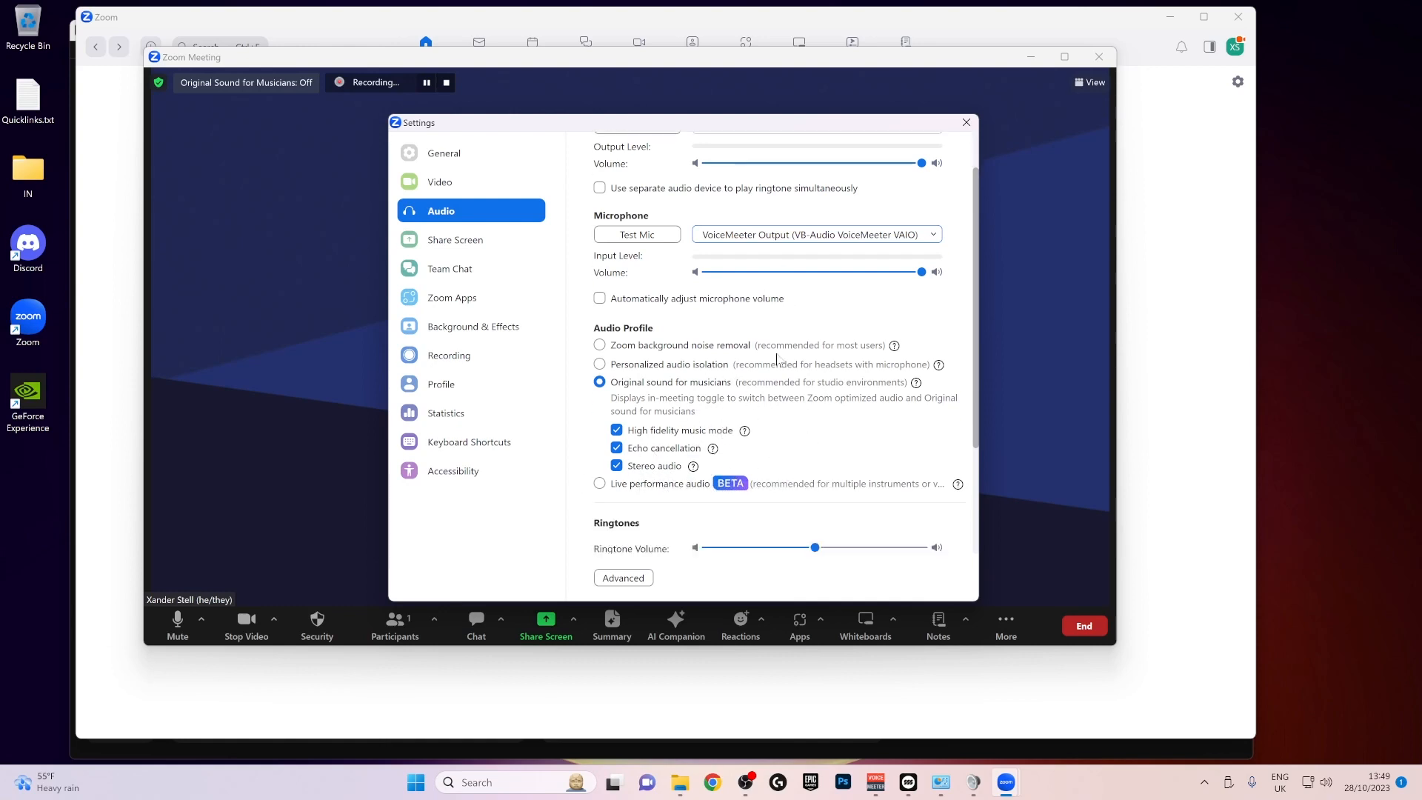
pyautogui.scroll(1, 754, 363)
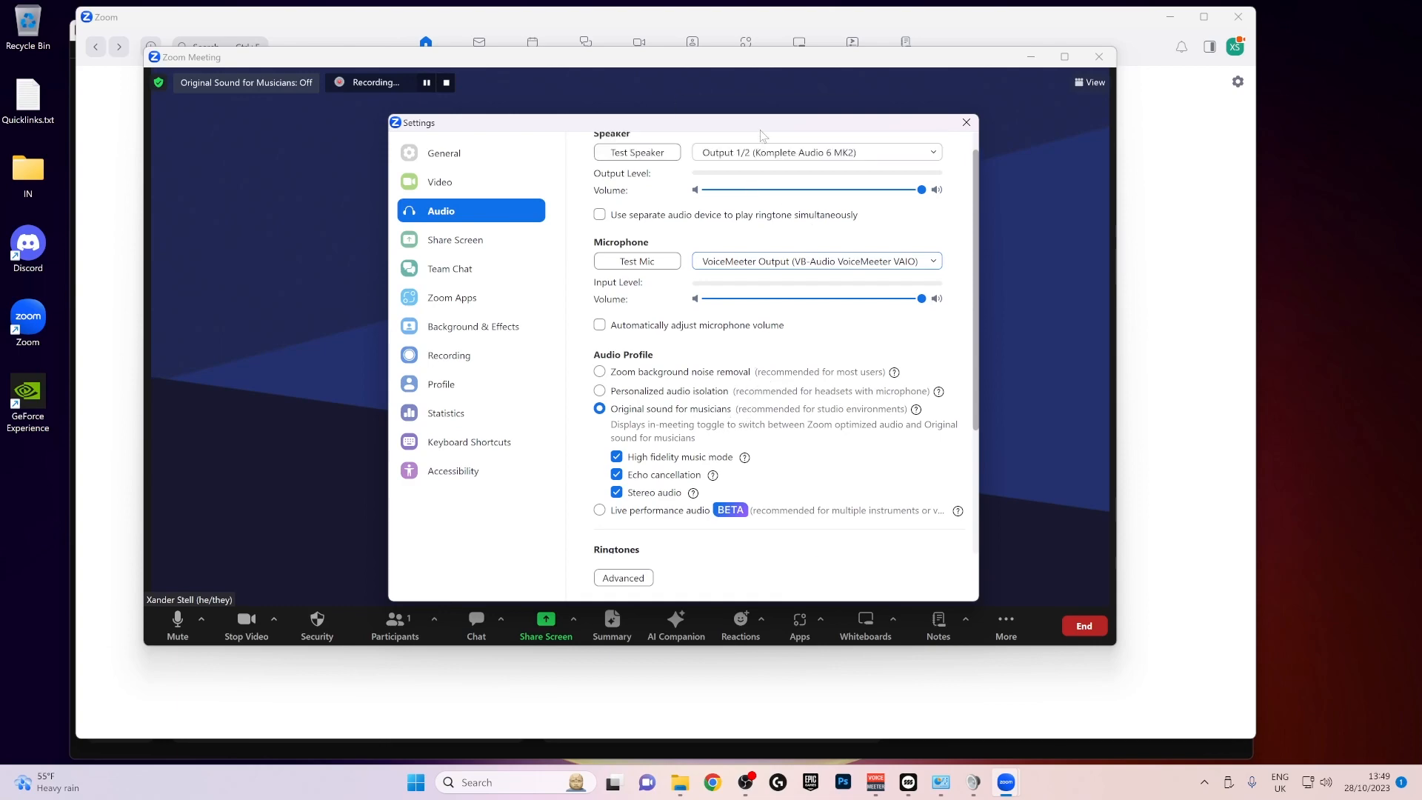
pyautogui.moveTo(762, 130); pyautogui.dragTo(798, 104)
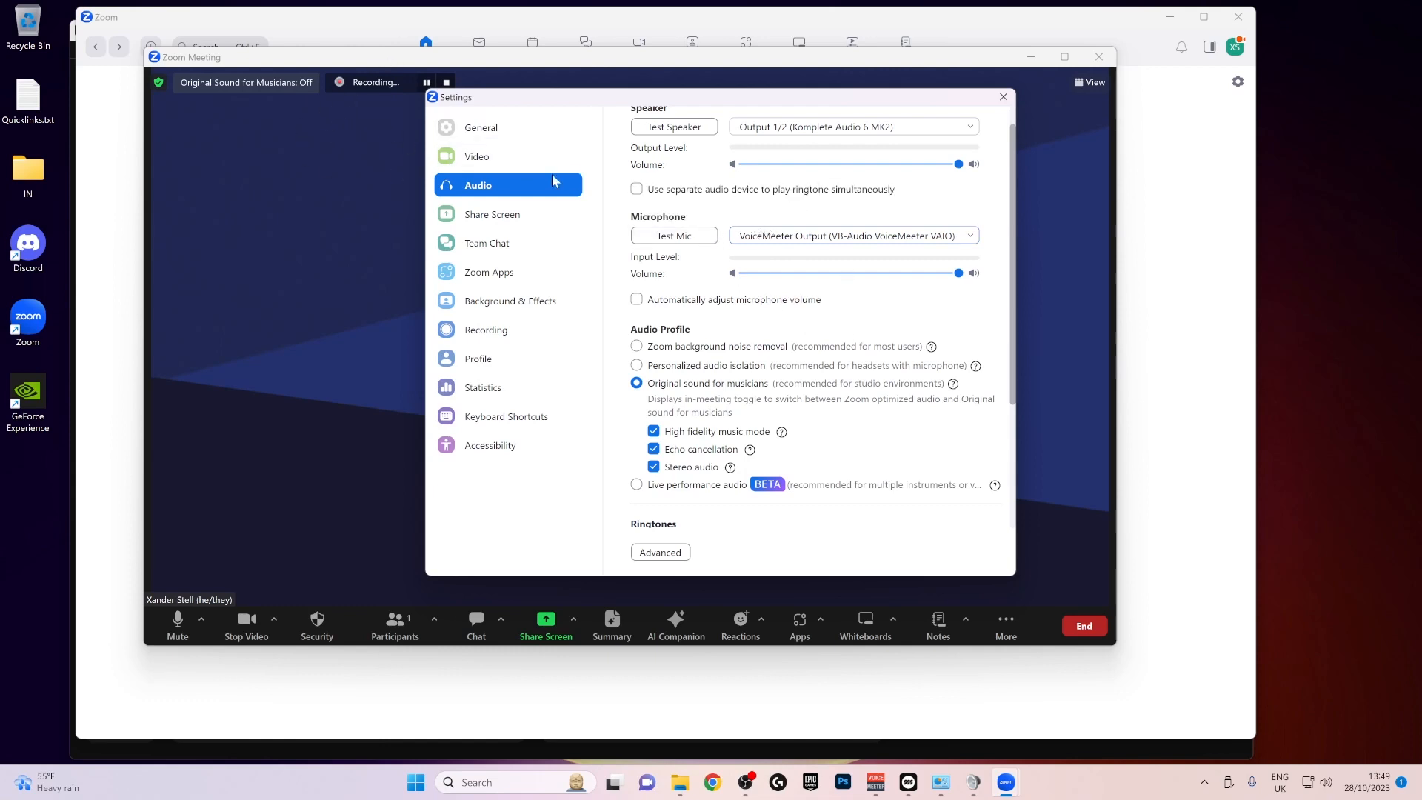
pyautogui.click(305, 81)
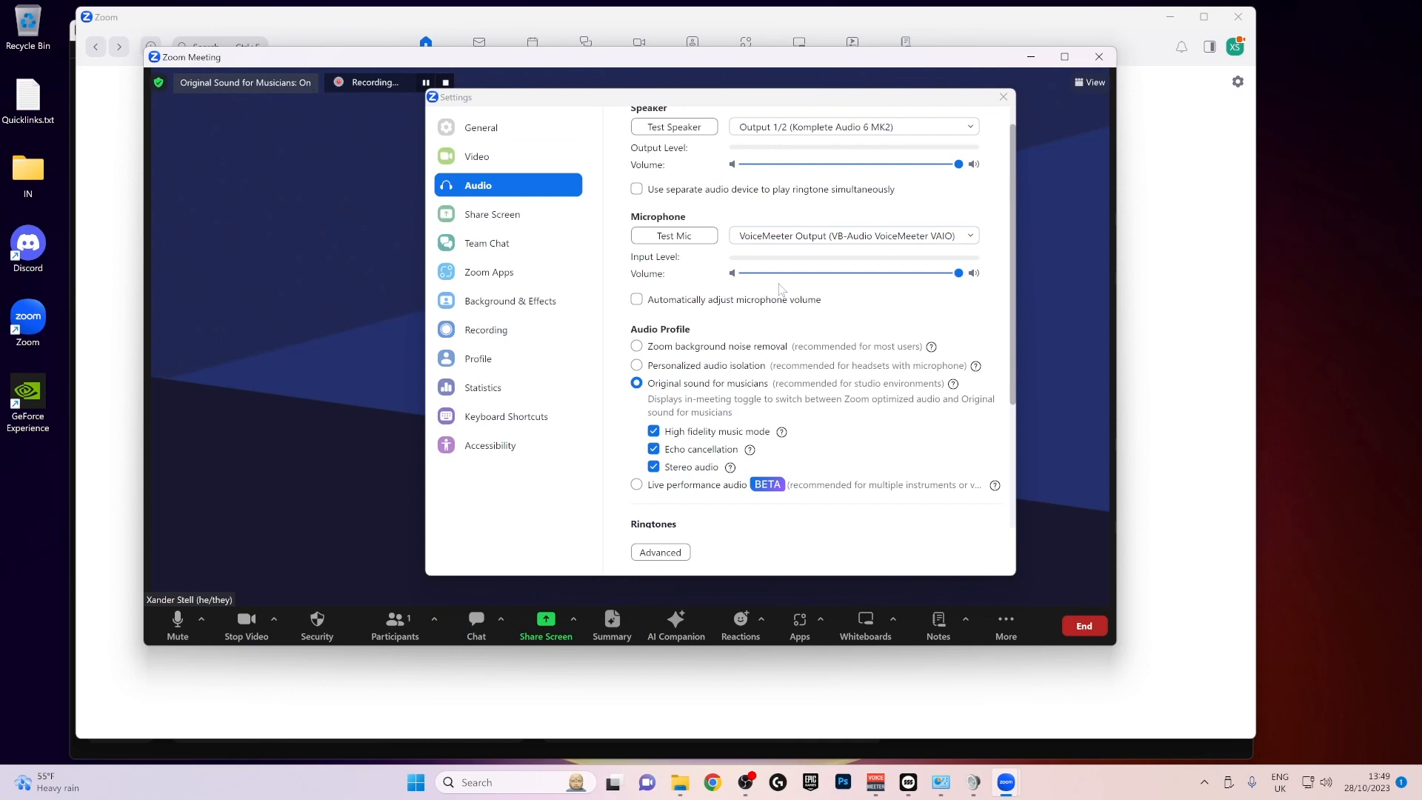
# - Switch to Endlesss Studio and play several drum pads to test whether the sound reaches Zoom's microphone input
pyautogui.hotkey('alt', 'Tab')
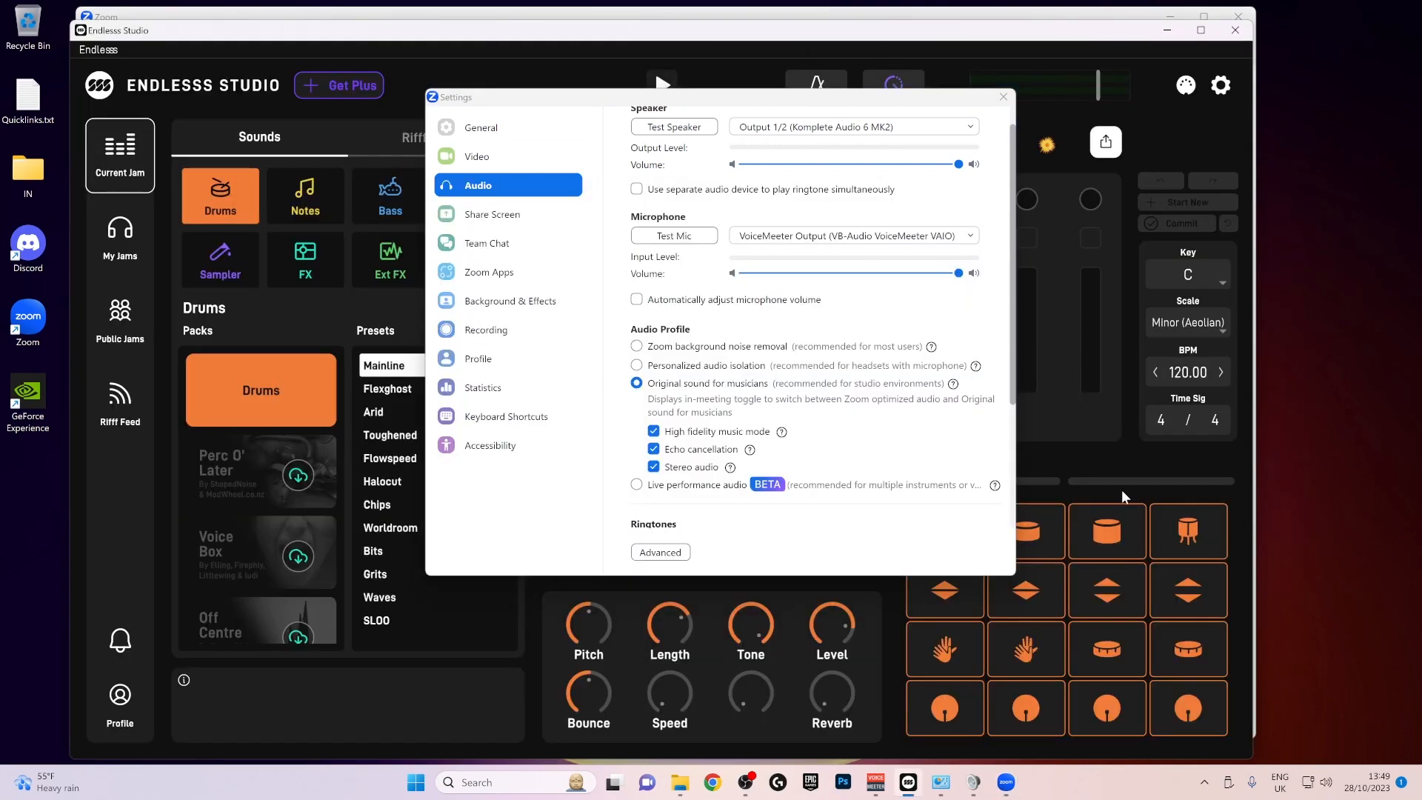
pyautogui.click(1111, 527)
pyautogui.click(1032, 663)
pyautogui.click(1106, 652)
pyautogui.click(1103, 599)
pyautogui.click(1033, 648)
pyautogui.click(1102, 643)
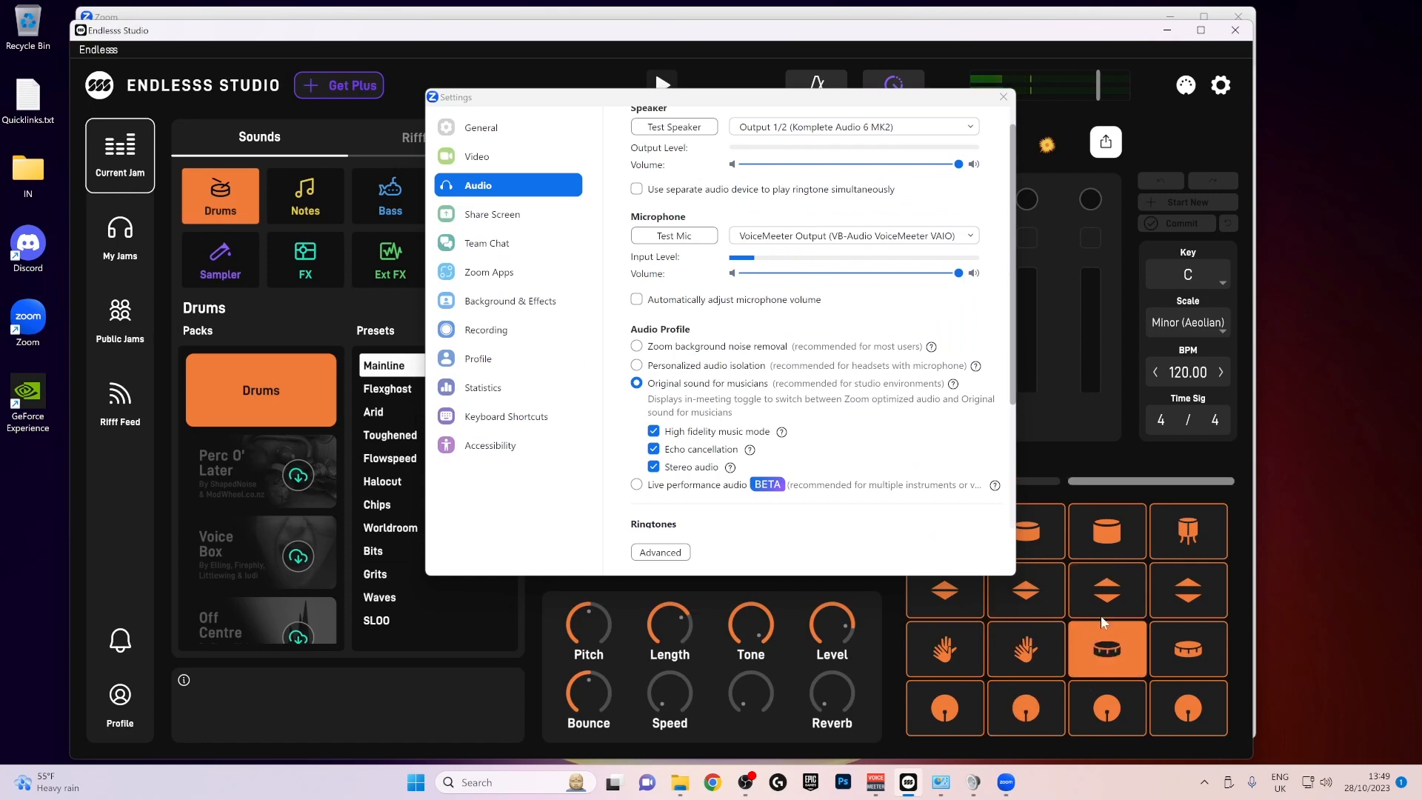
pyautogui.click(1104, 599)
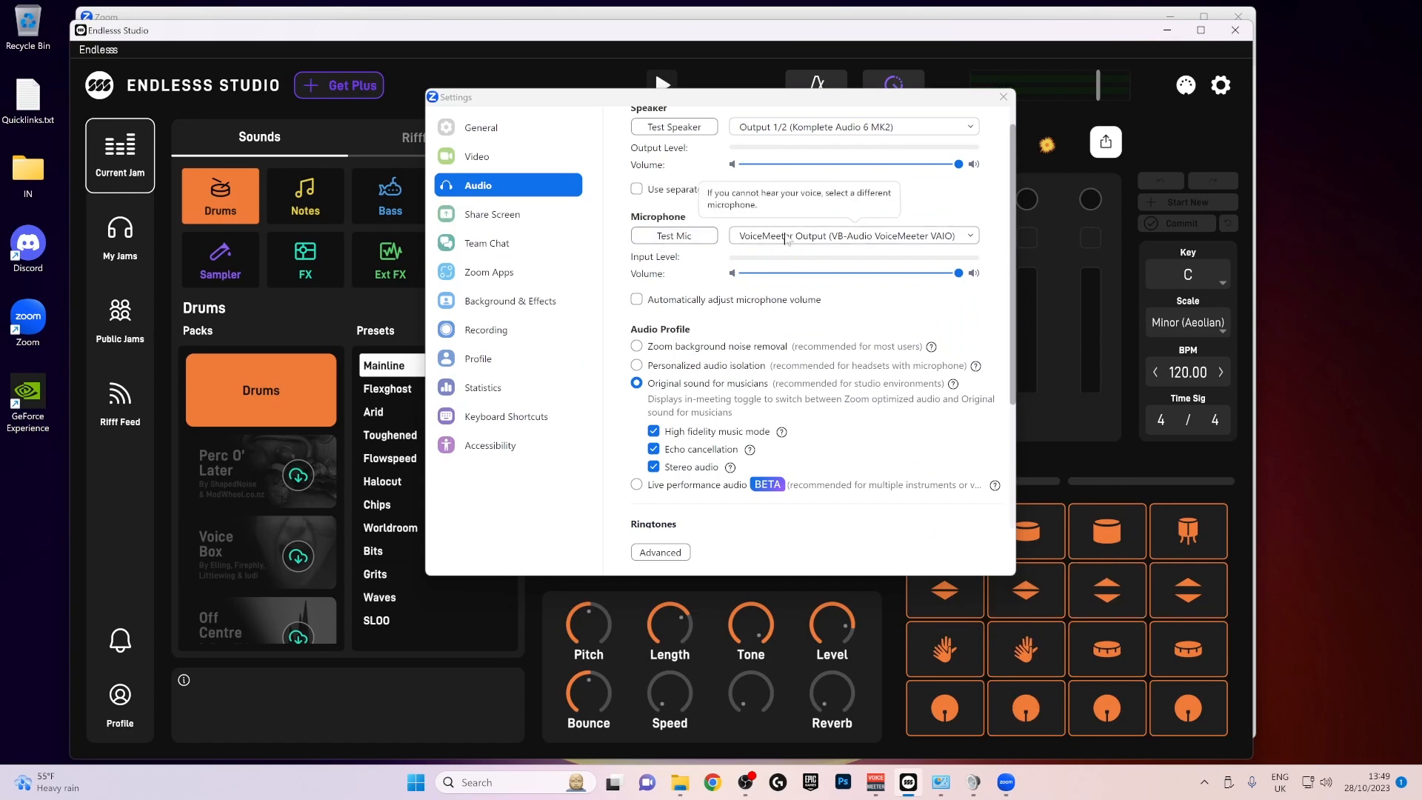
pyautogui.click(1100, 569)
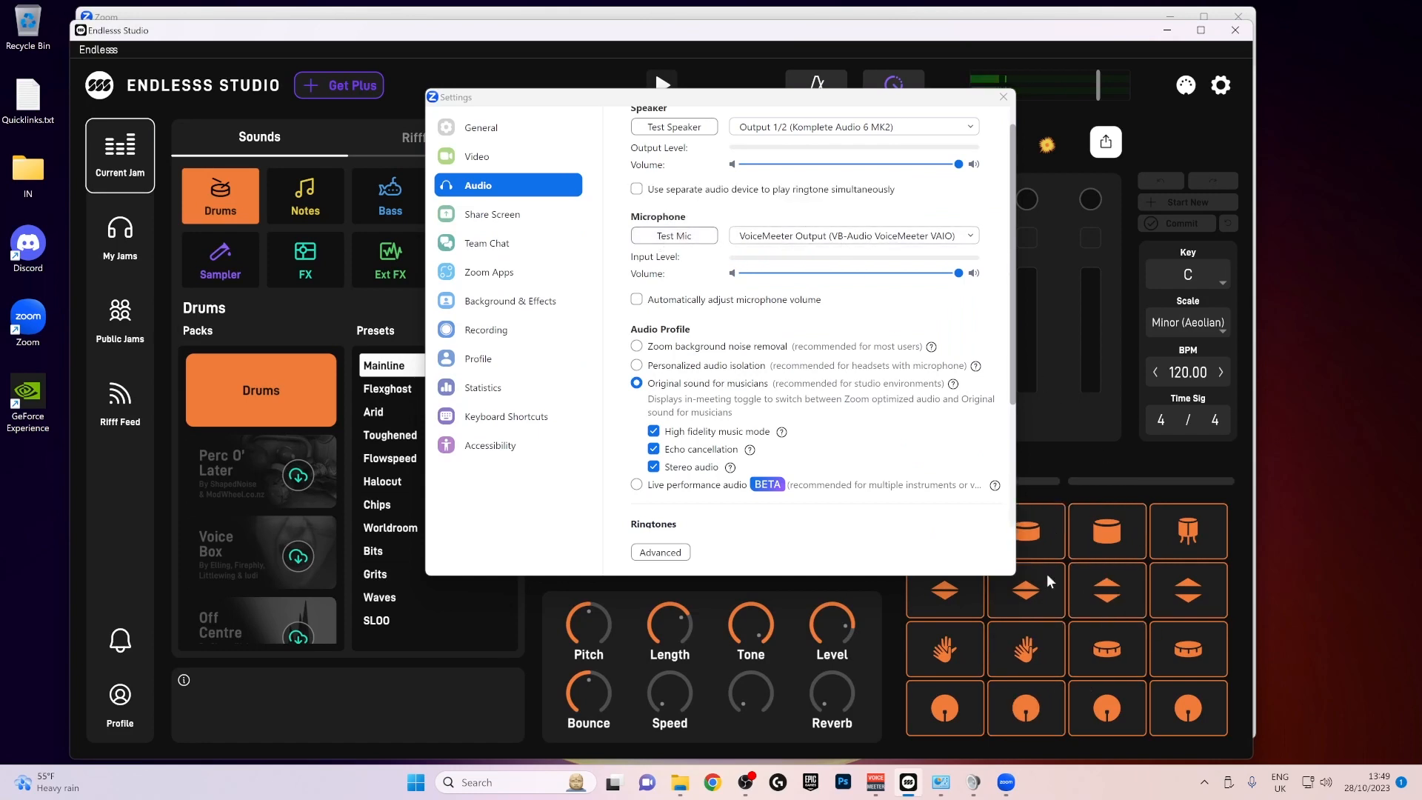
# - Run Zoom's microphone test while playing several Endlesss drum pads to check that the sound reaches the input
pyautogui.click(975, 704)
pyautogui.click(1096, 645)
pyautogui.click(1172, 631)
pyautogui.click(1108, 550)
pyautogui.click(1124, 630)
pyautogui.click(673, 237)
pyautogui.click(1089, 670)
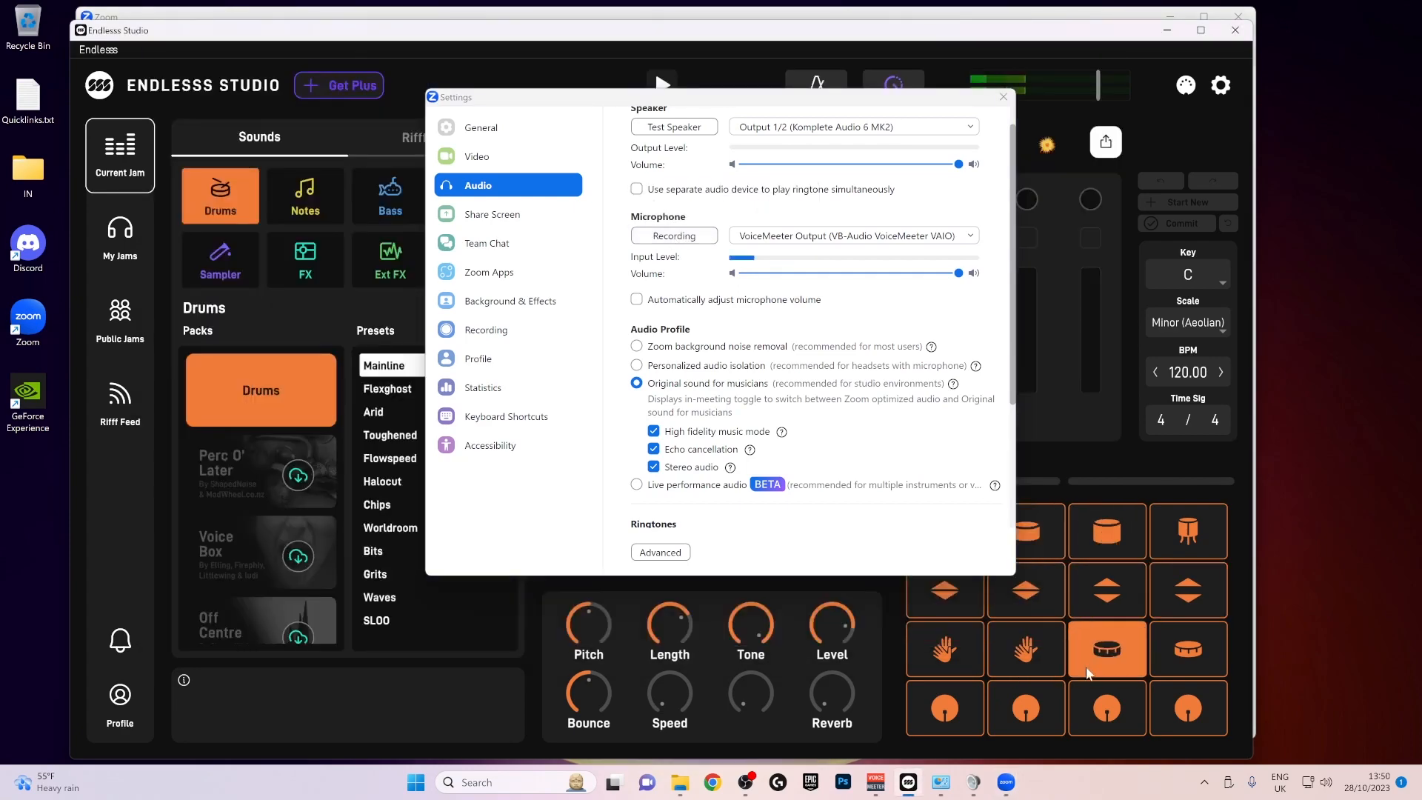
pyautogui.click(1154, 574)
pyautogui.click(709, 241)
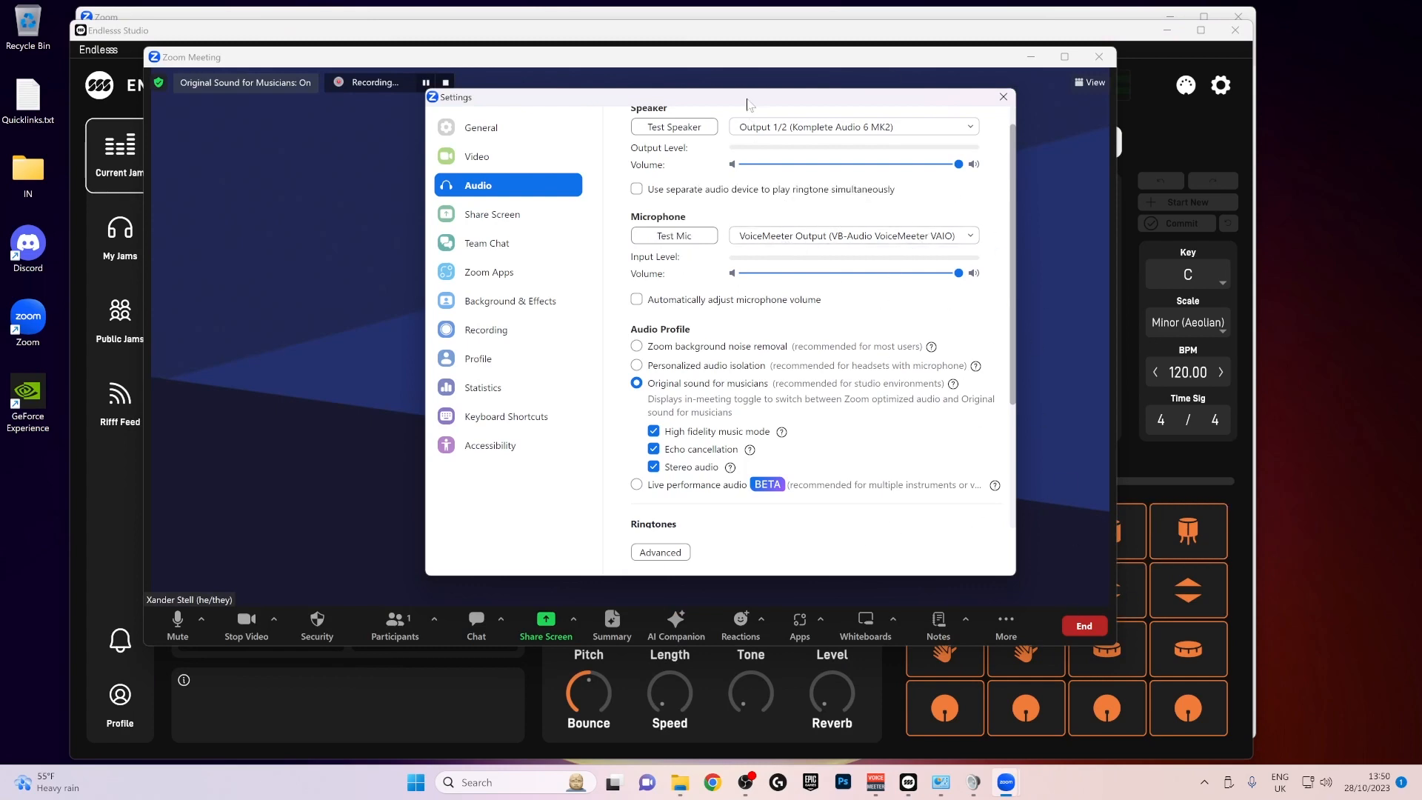
# - Switch the Zoom microphone to Input 1/2 (Komplete Audio 6 MK2) for comparison
pyautogui.moveTo(747, 104); pyautogui.dragTo(691, 110)
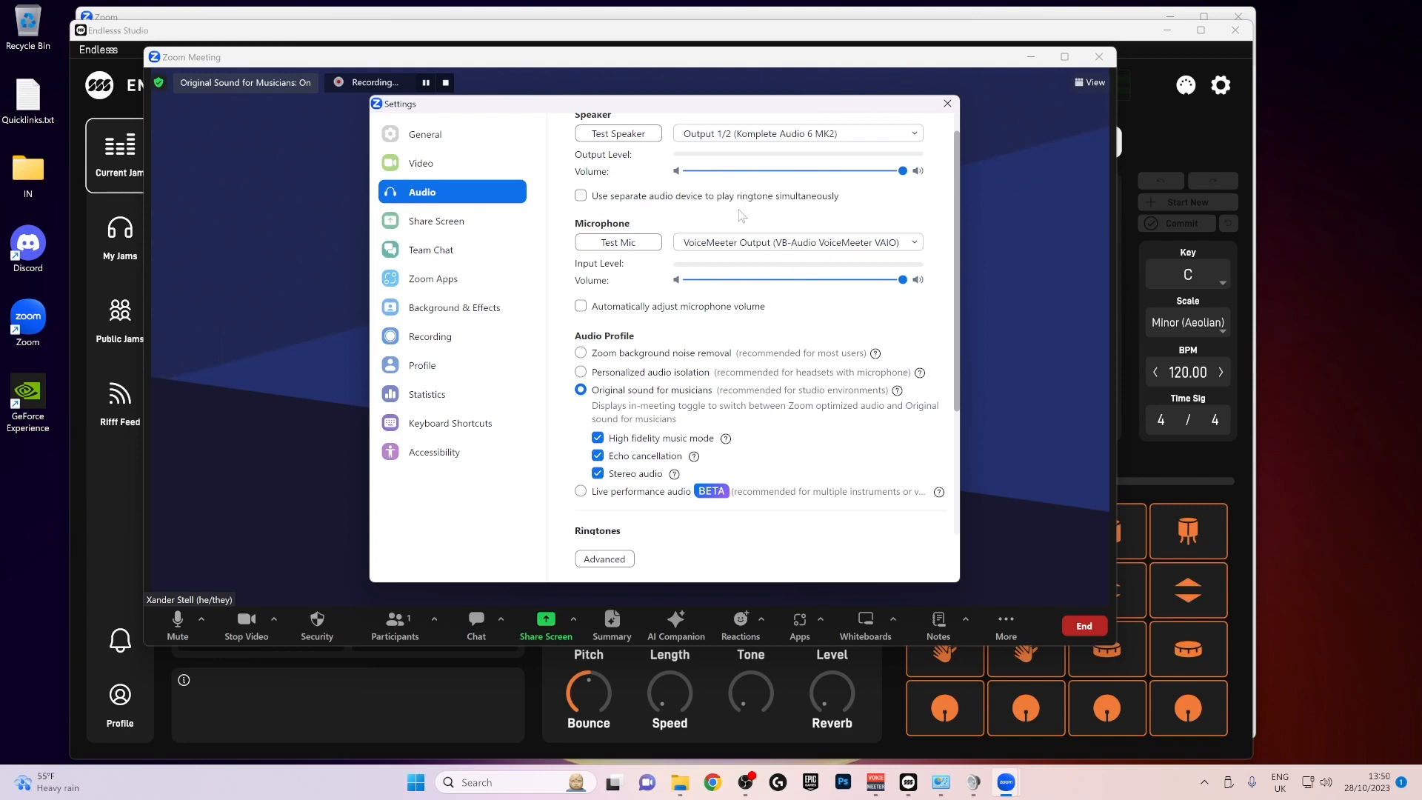
pyautogui.click(728, 240)
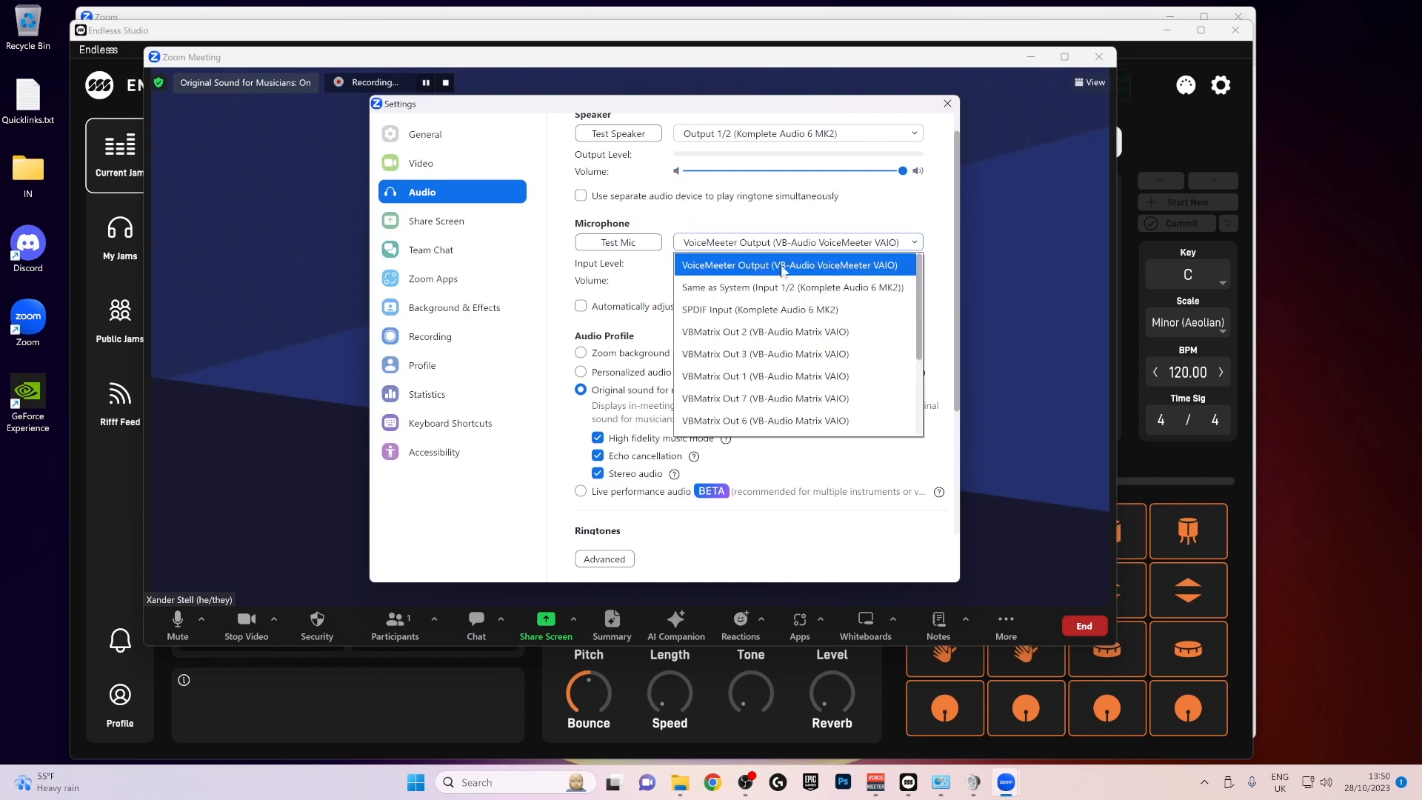
pyautogui.scroll(-2, 834, 325)
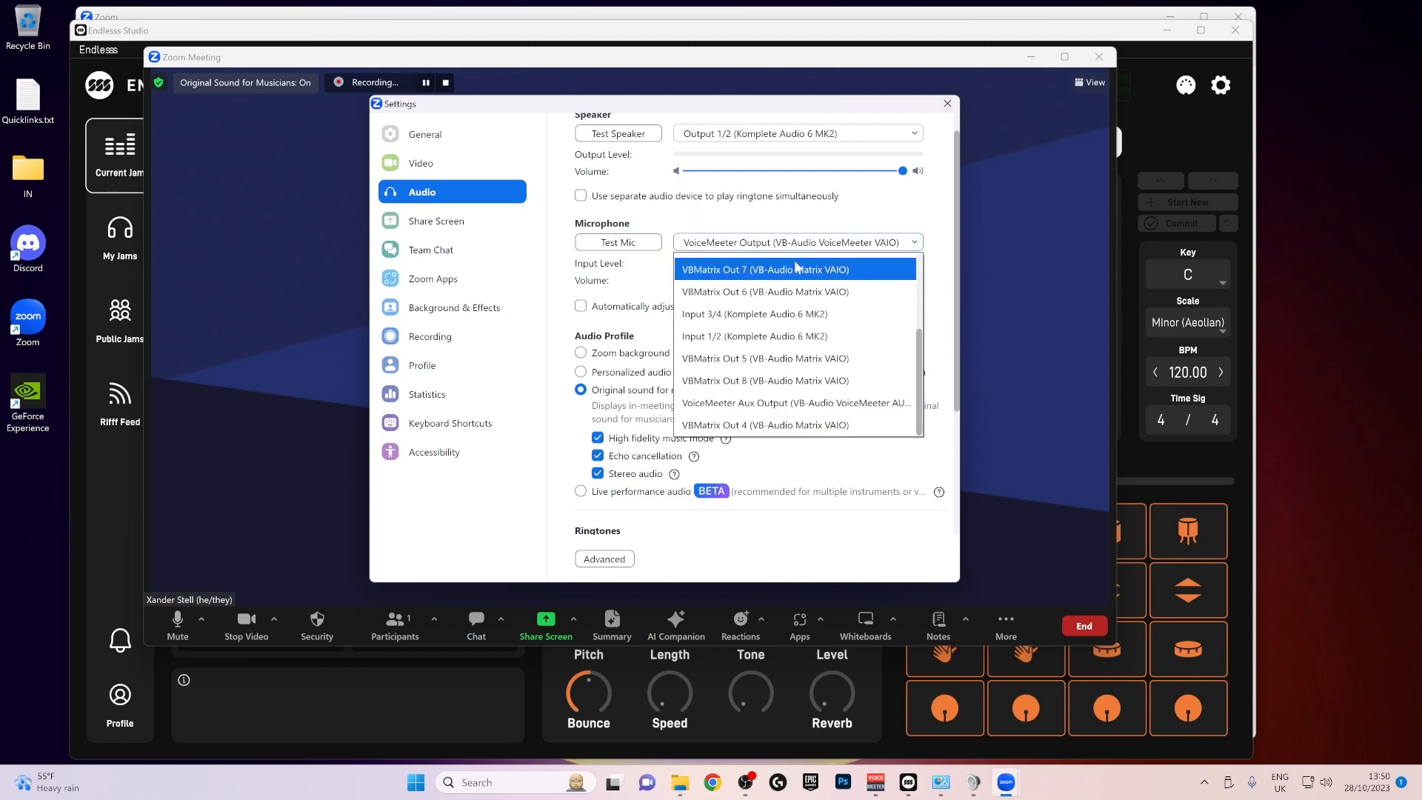
pyautogui.click(761, 337)
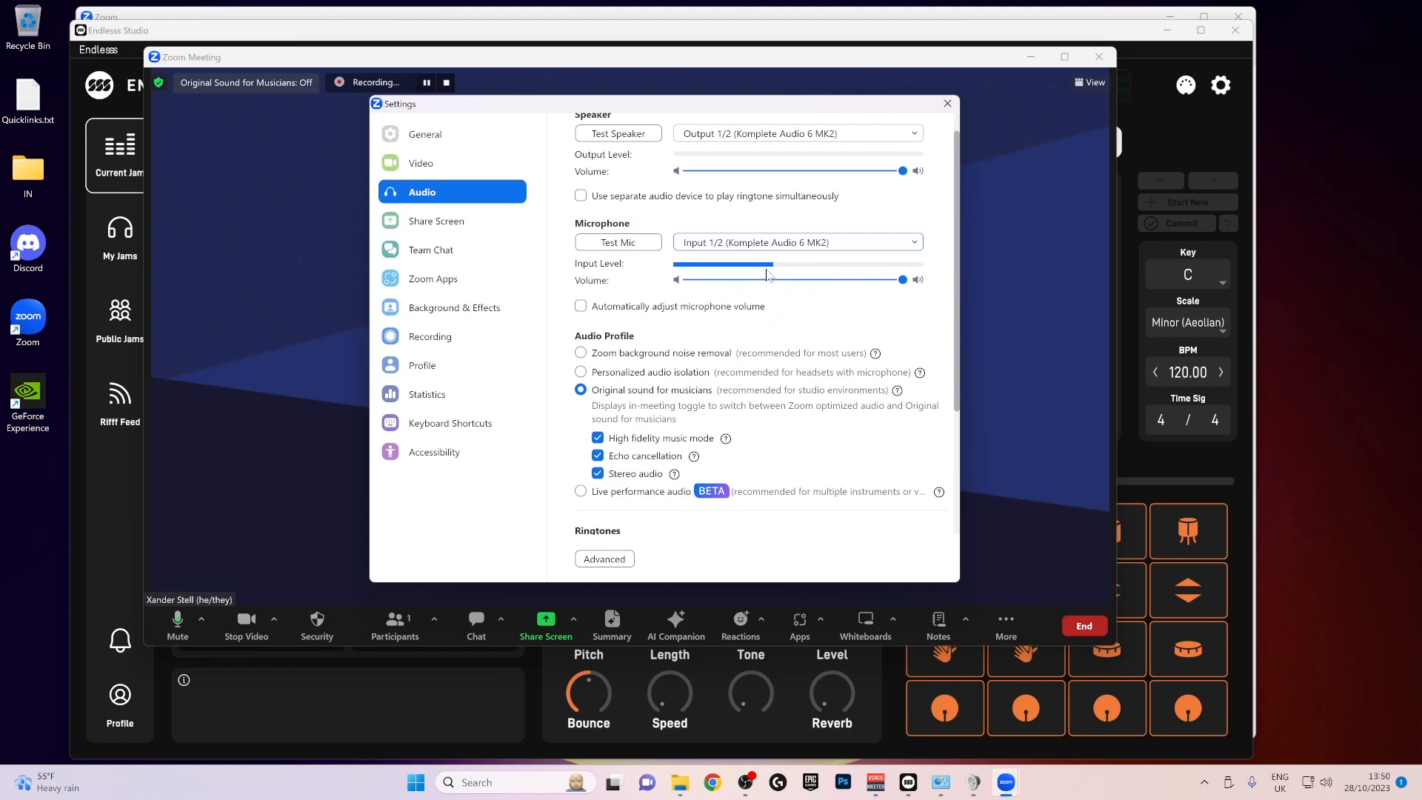
# - Set the Zoom microphone back to VoiceMeeter Output (VB-Audio VoiceMeeter VAIO)
pyautogui.click(796, 244)
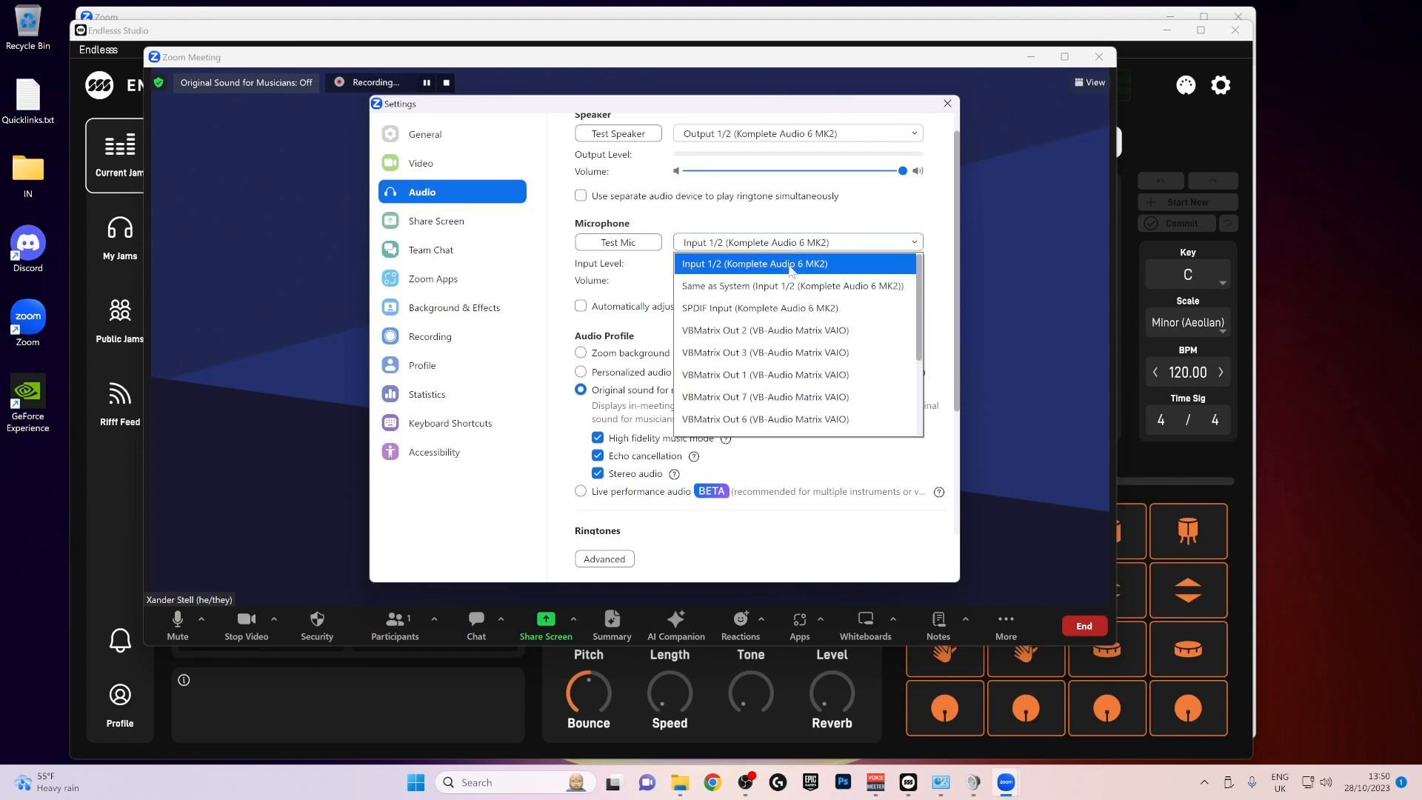
pyautogui.scroll(-2, 791, 271)
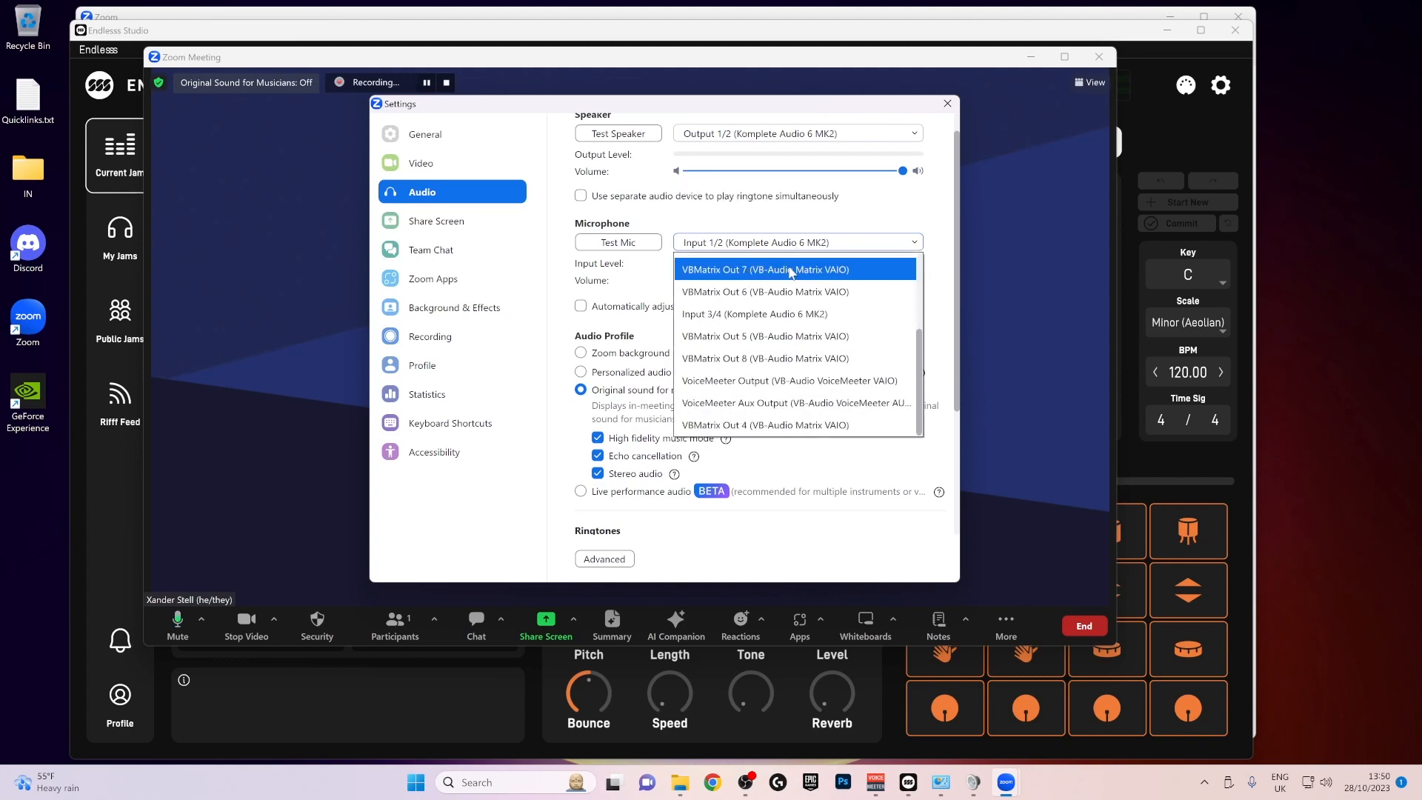
pyautogui.click(771, 383)
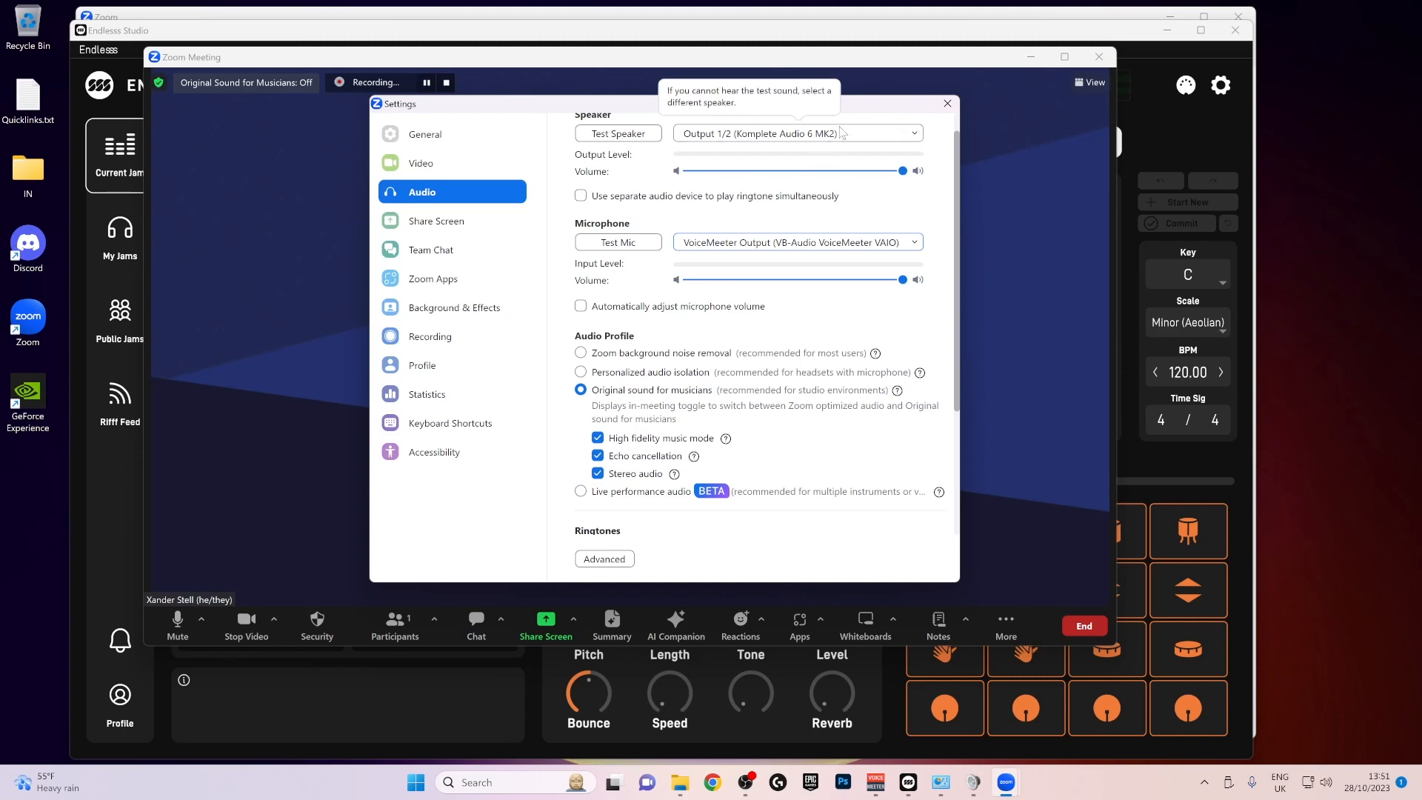
# - Bring Endlesss Studio forward and move the Zoom settings and meeting windows aside to uncover its sound sources
pyautogui.click(867, 41)
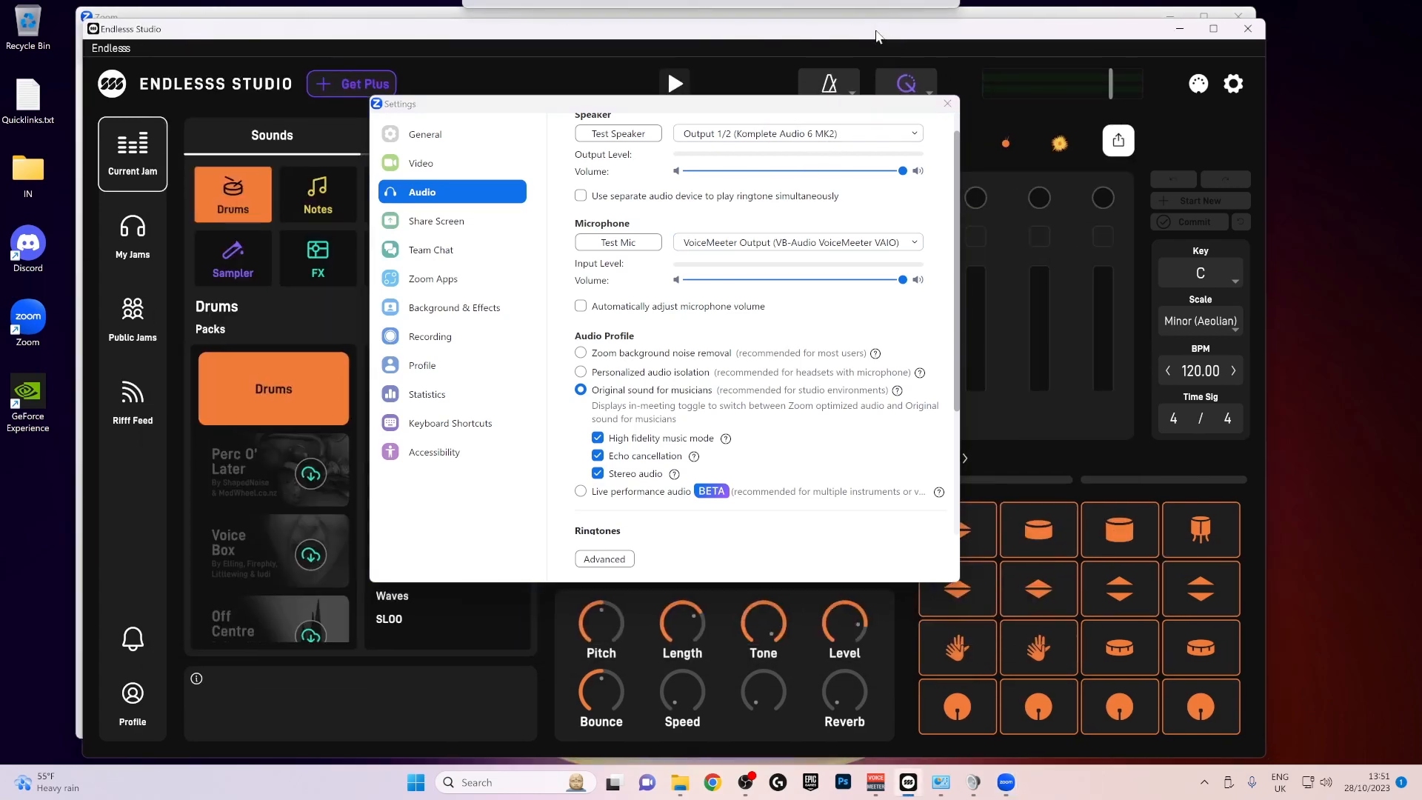
pyautogui.click(754, 104)
pyautogui.moveTo(754, 103); pyautogui.dragTo(984, 111)
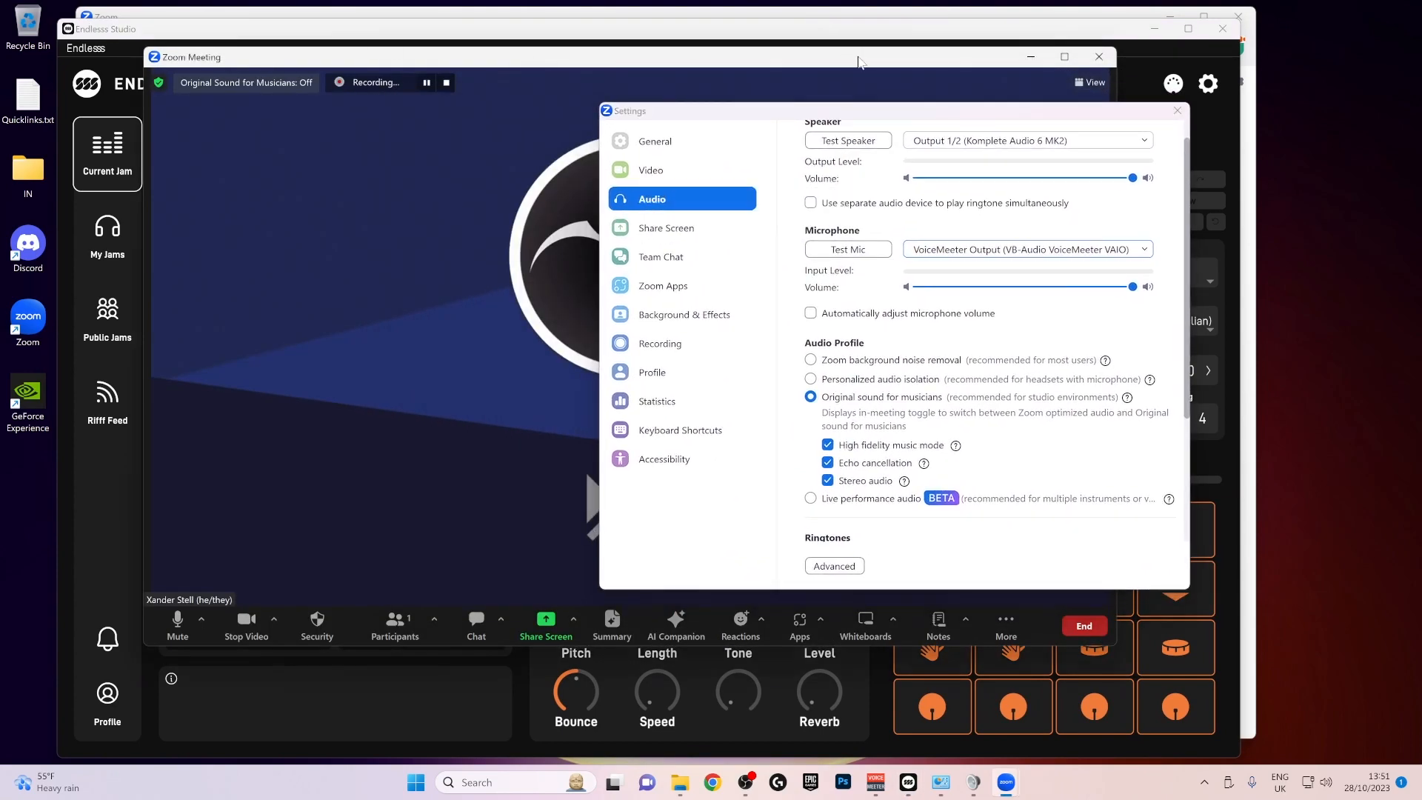
pyautogui.moveTo(861, 52); pyautogui.dragTo(1036, 749)
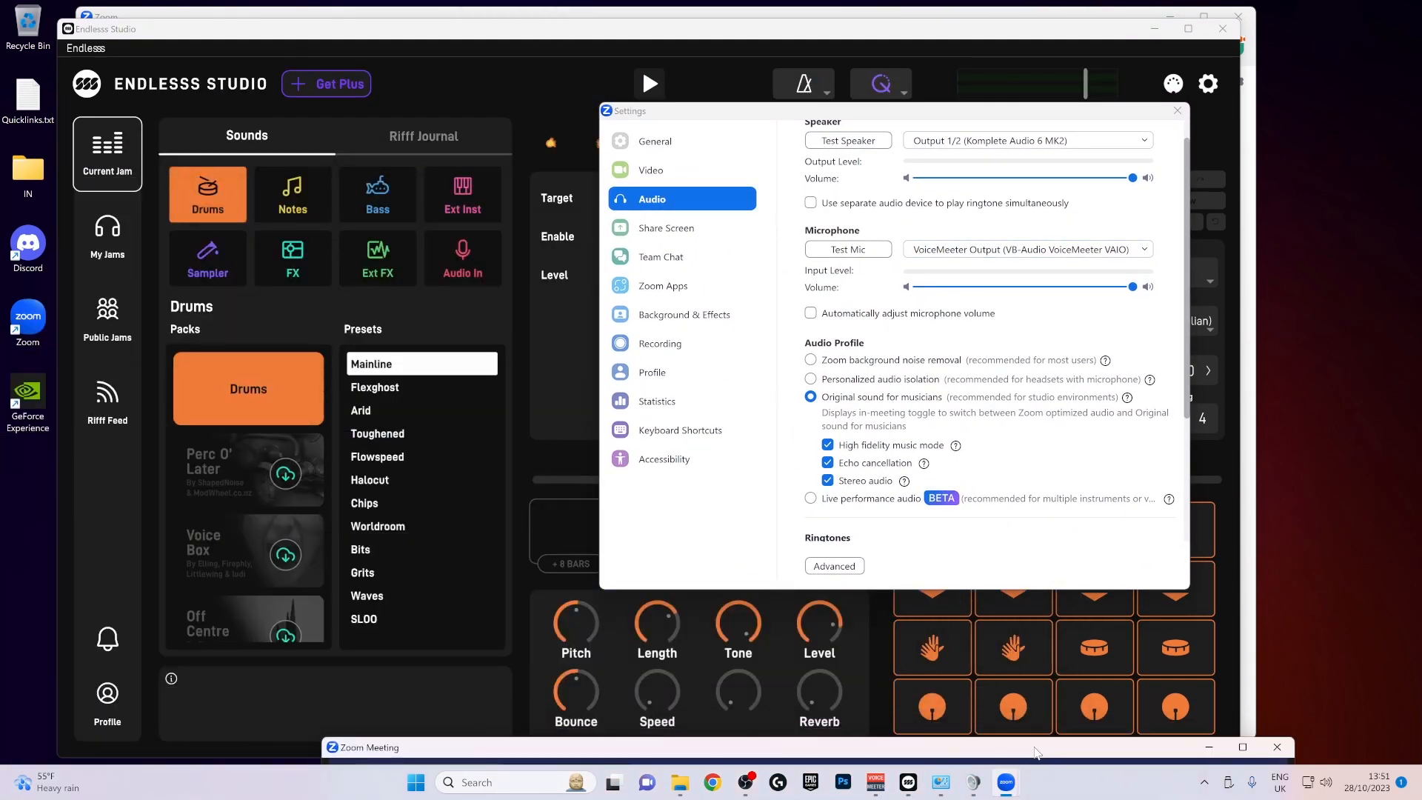
# - Select Audio In as the Endlesss sound source and turn on Monitor input
pyautogui.click(467, 254)
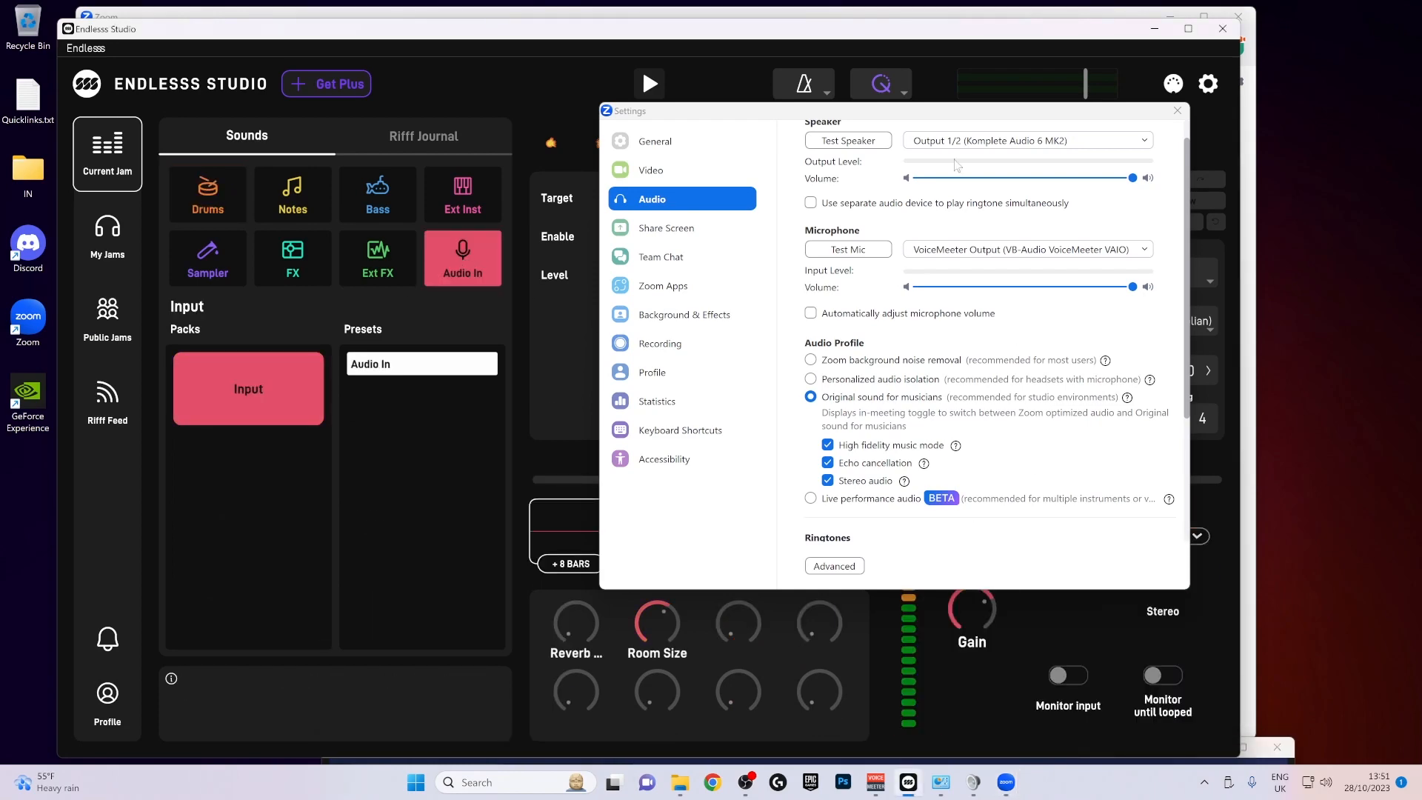
pyautogui.moveTo(932, 115); pyautogui.dragTo(563, 63)
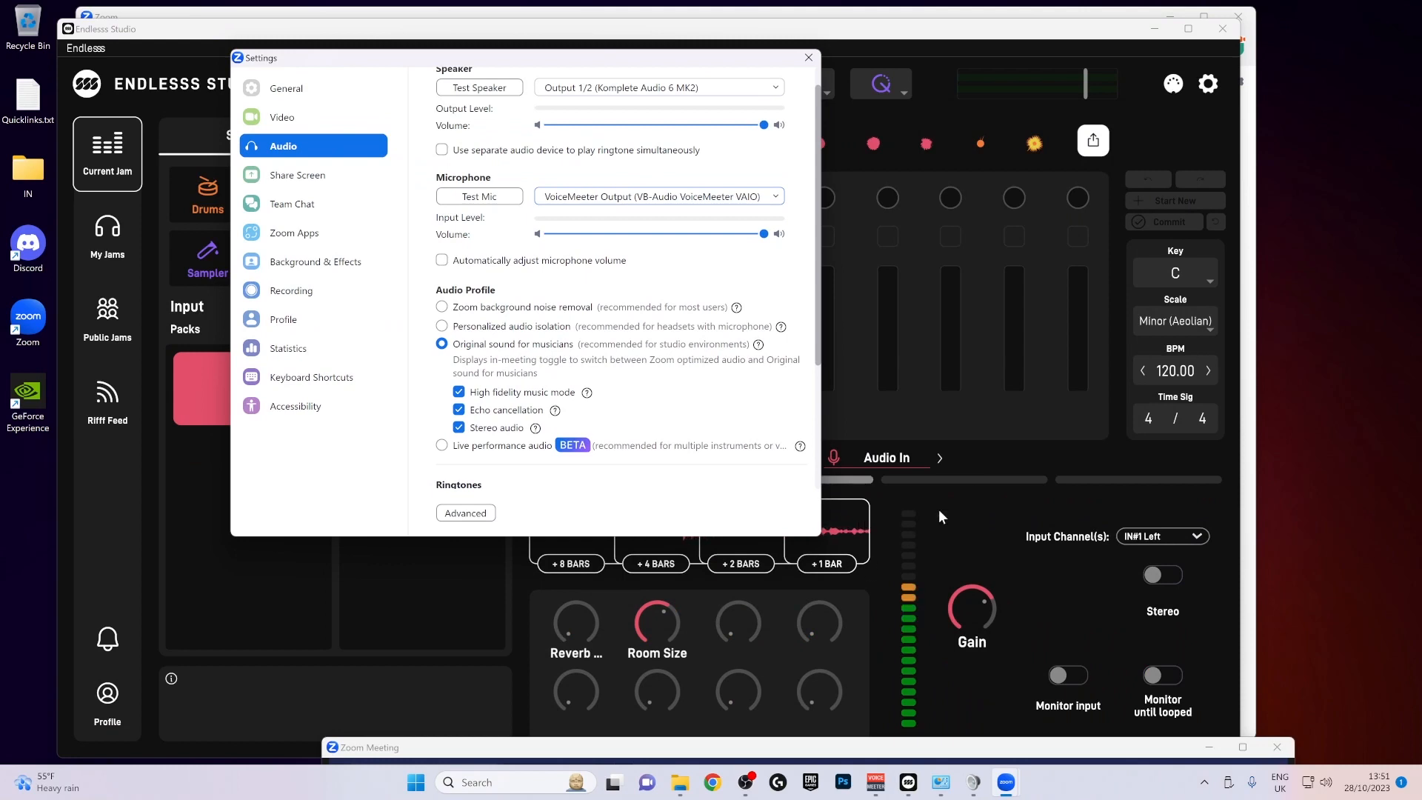
pyautogui.click(1065, 682)
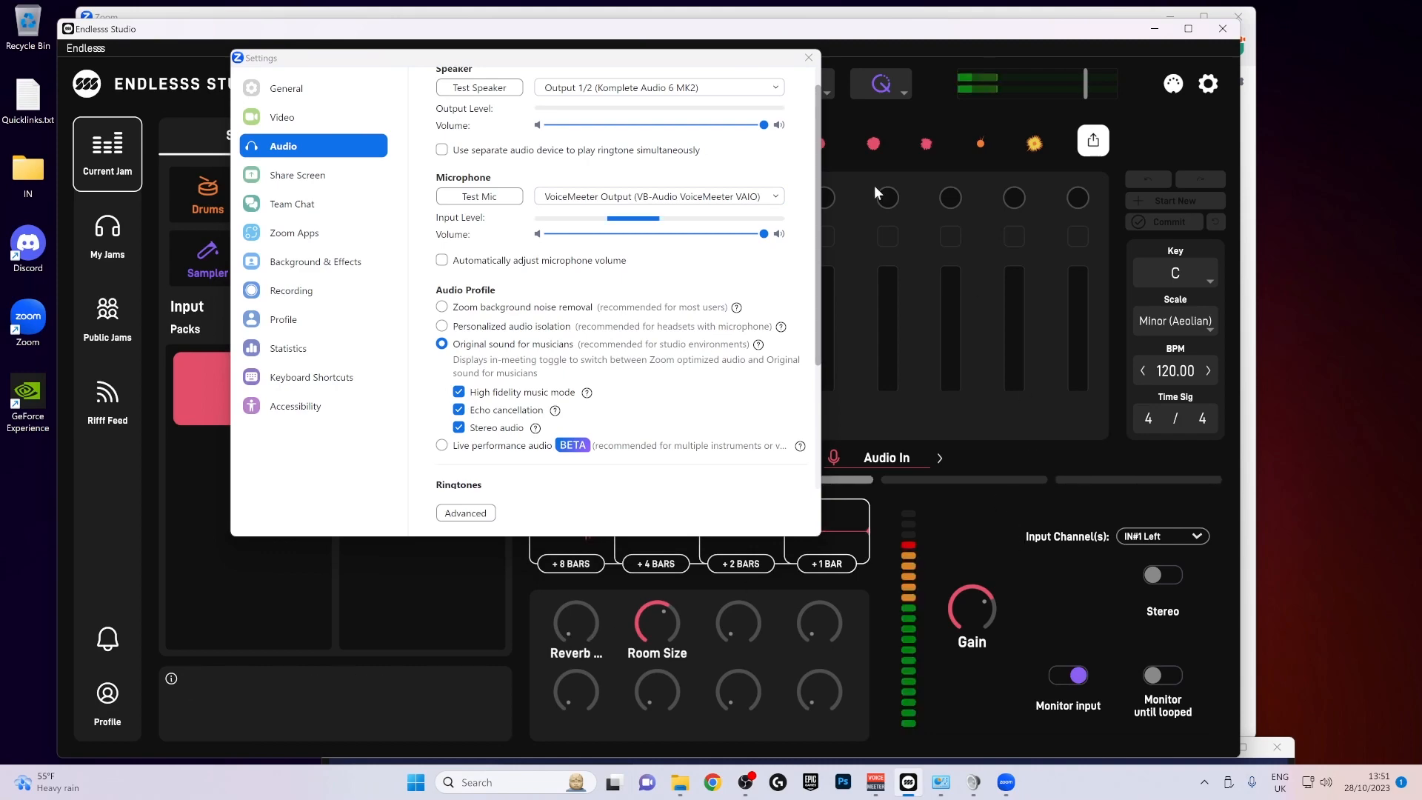
# - Compare Zoom's input level with the Endlesss meters and turn Monitor input off
pyautogui.moveTo(682, 59); pyautogui.dragTo(579, 411)
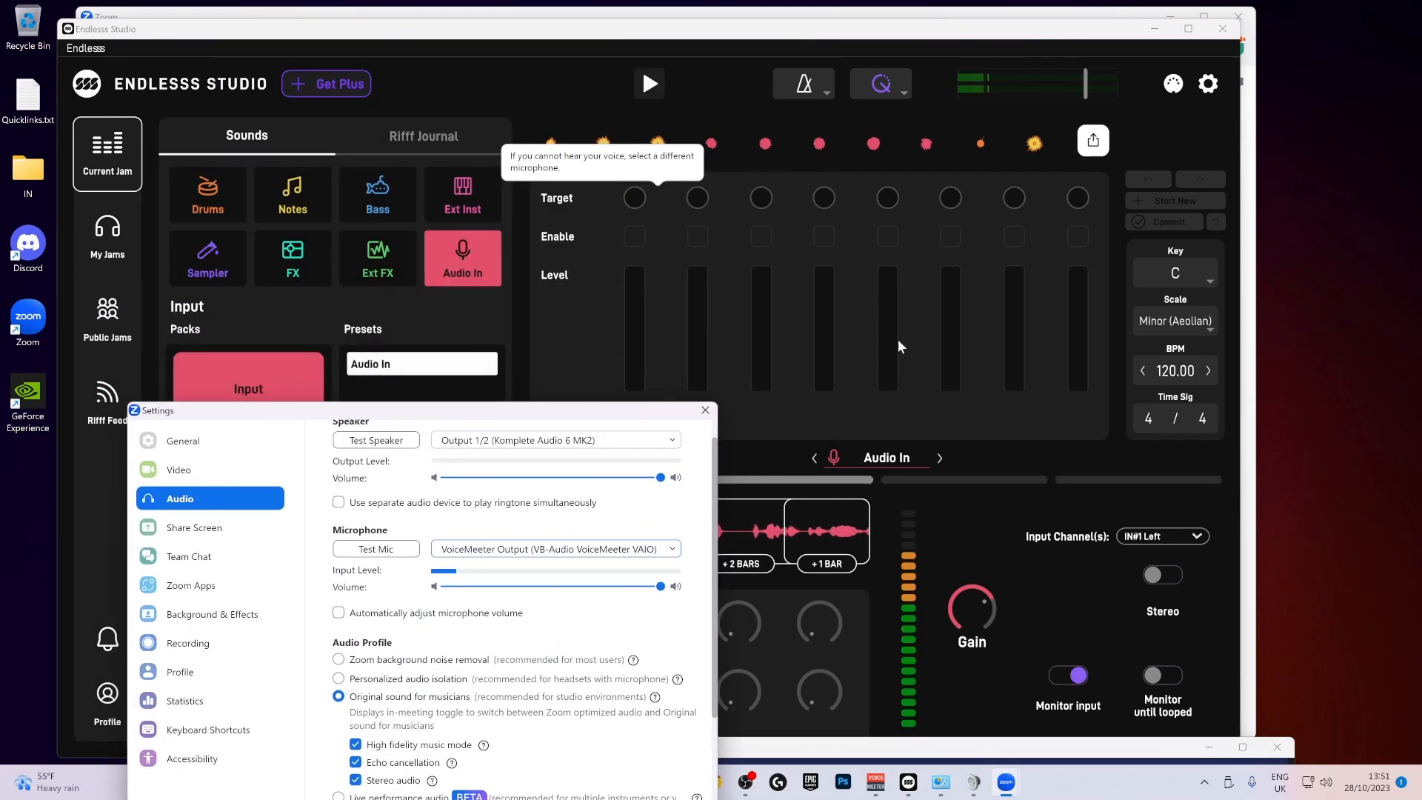
pyautogui.moveTo(613, 412); pyautogui.dragTo(691, 155)
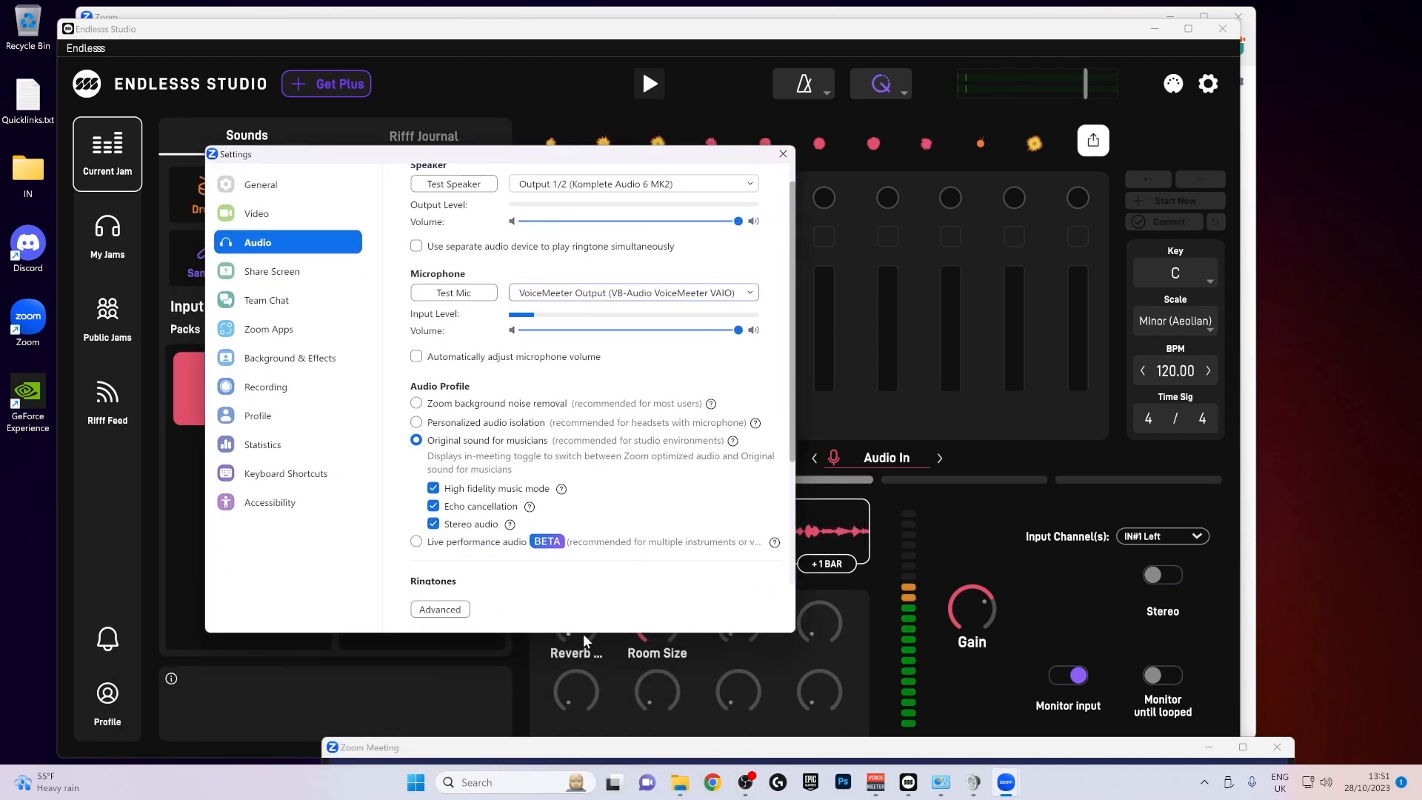
pyautogui.moveTo(583, 637); pyautogui.dragTo(619, 681)
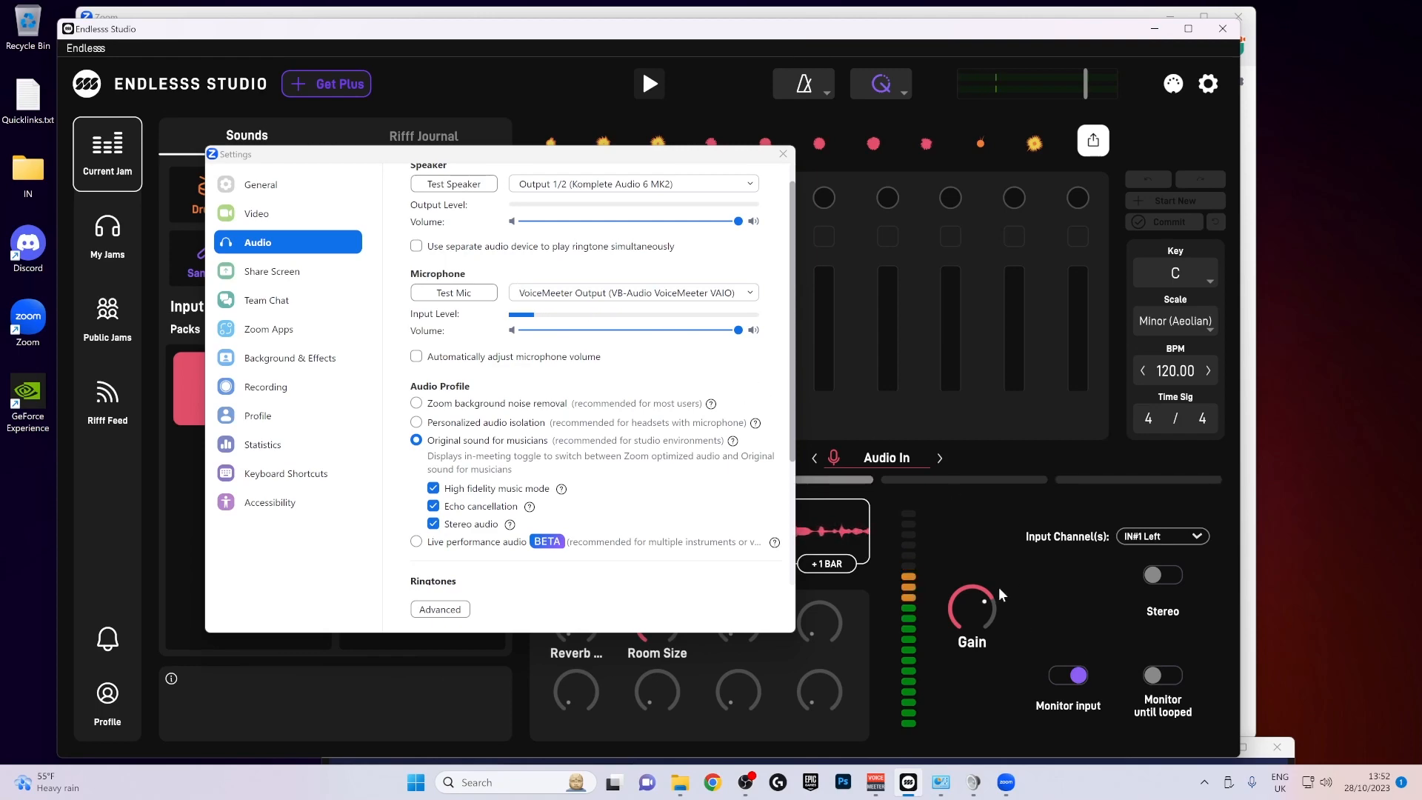
pyautogui.click(1060, 674)
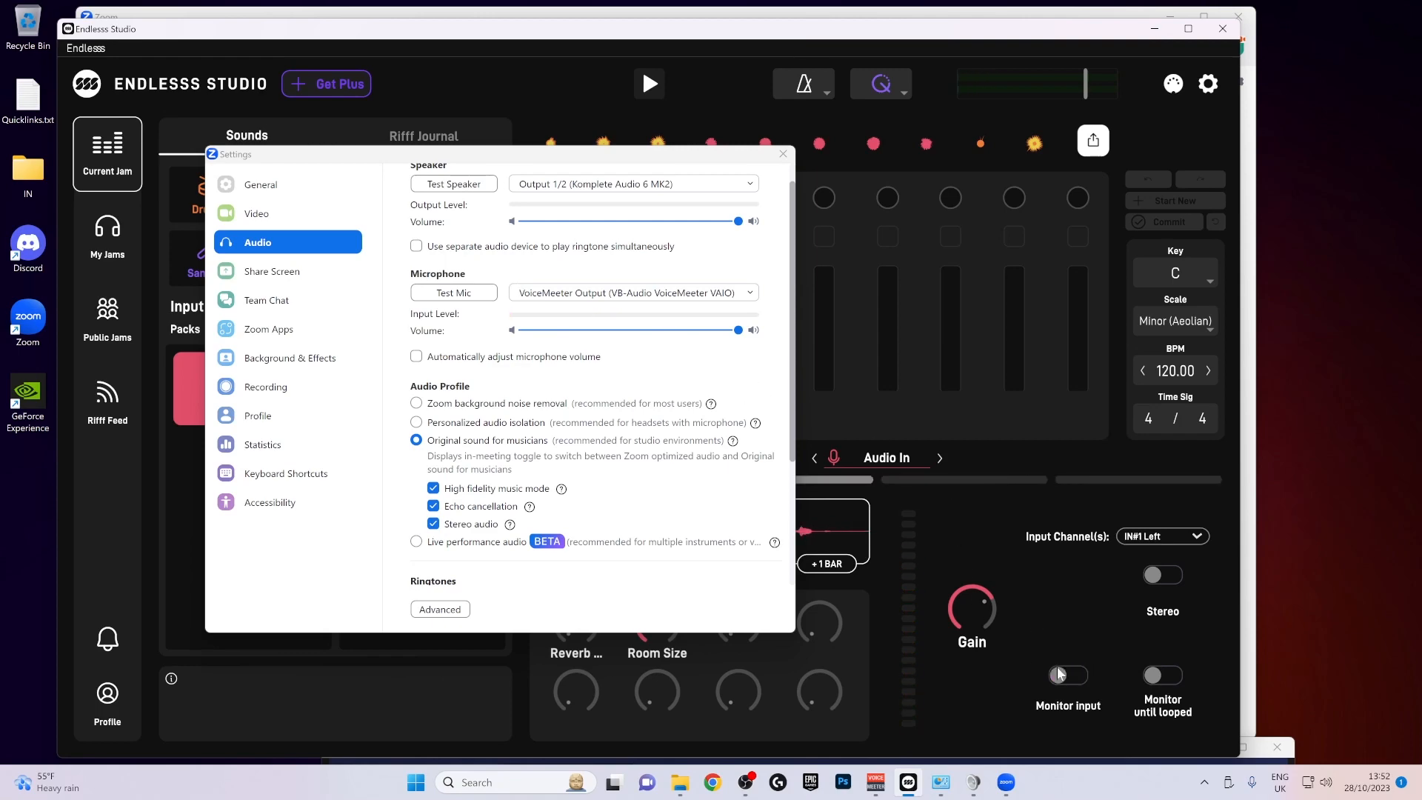
# - Review the microphone devices available in Zoom and keep VoiceMeeter Output (VB-Audio VoiceMeeter VAIO) selected
pyautogui.moveTo(575, 155); pyautogui.dragTo(764, 87)
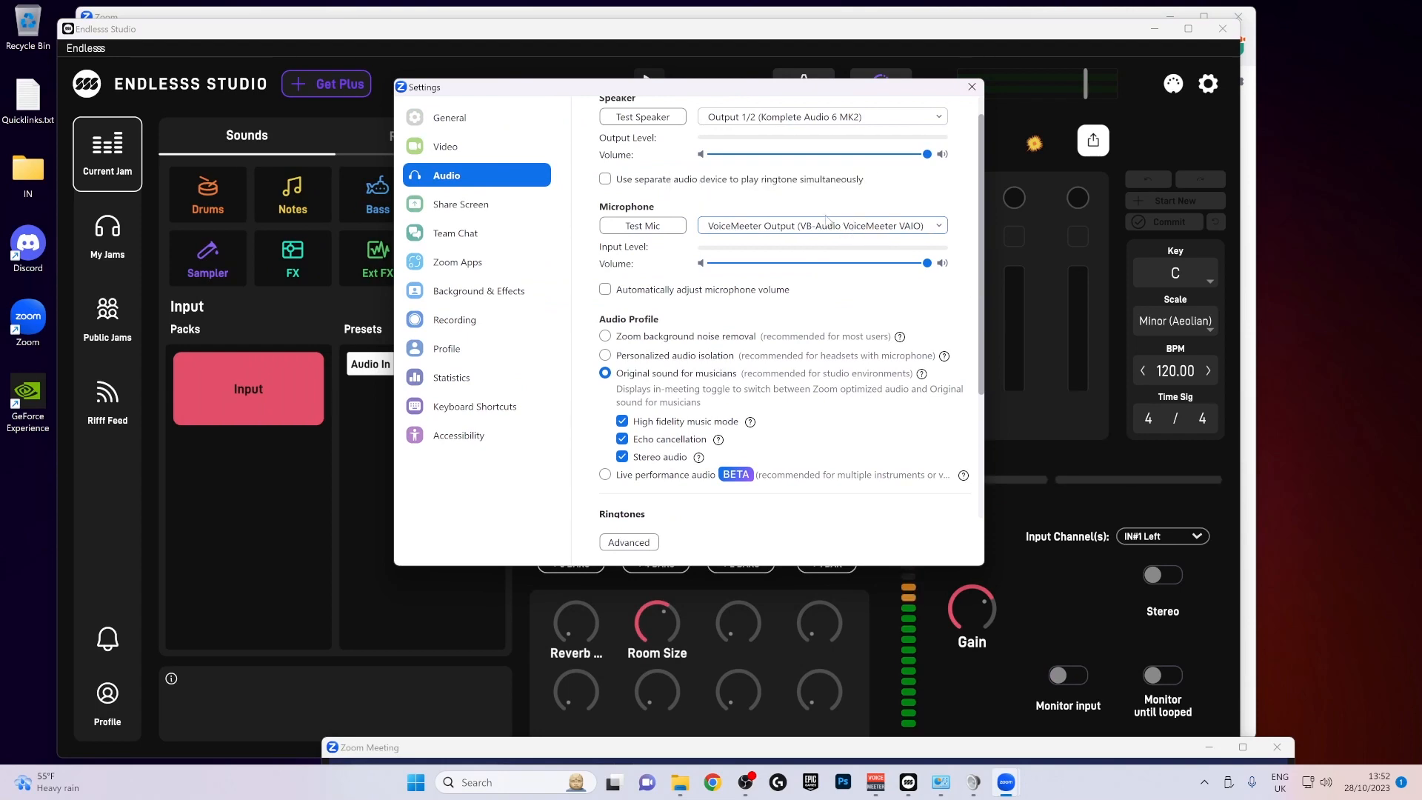
pyautogui.click(827, 223)
pyautogui.scroll(-3, 834, 302)
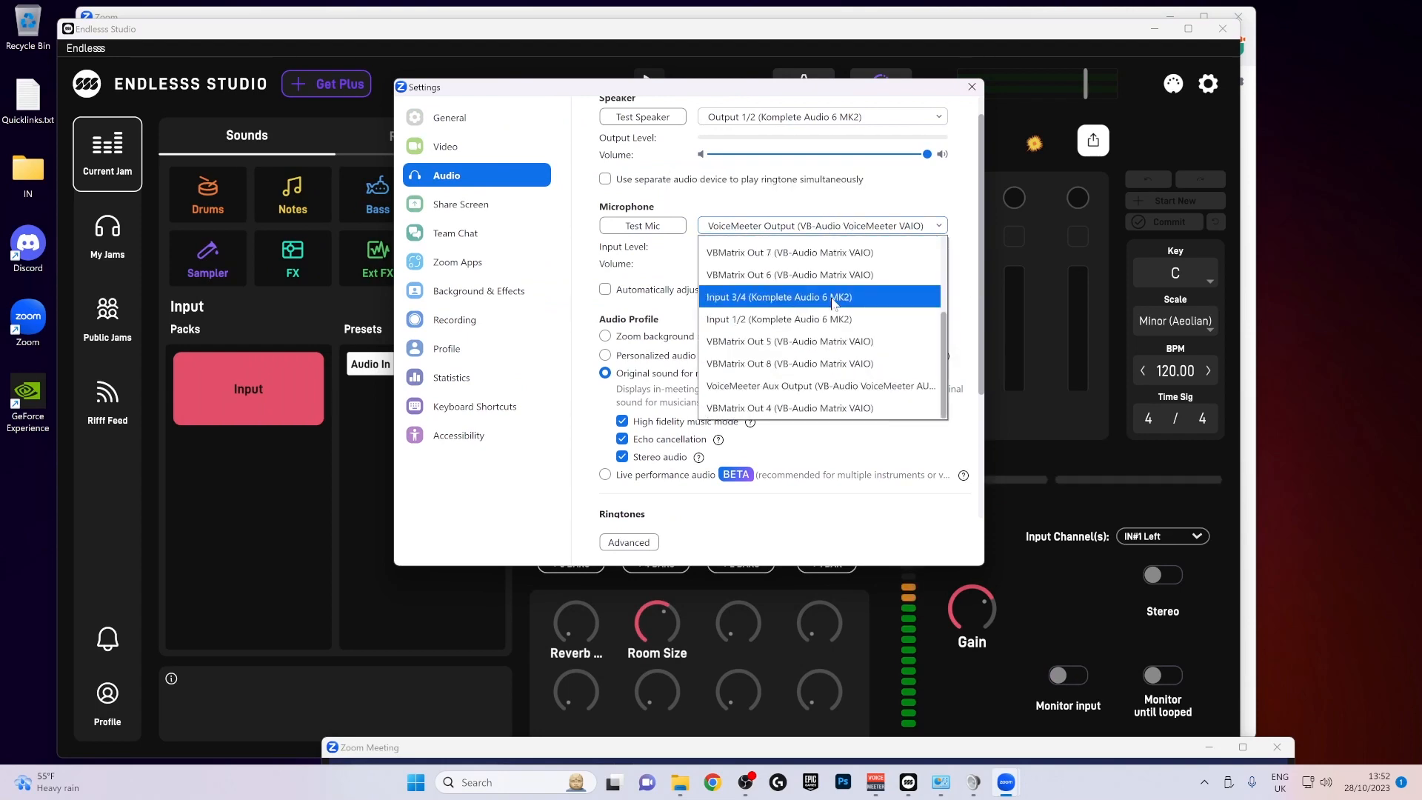
pyautogui.scroll(4, 835, 302)
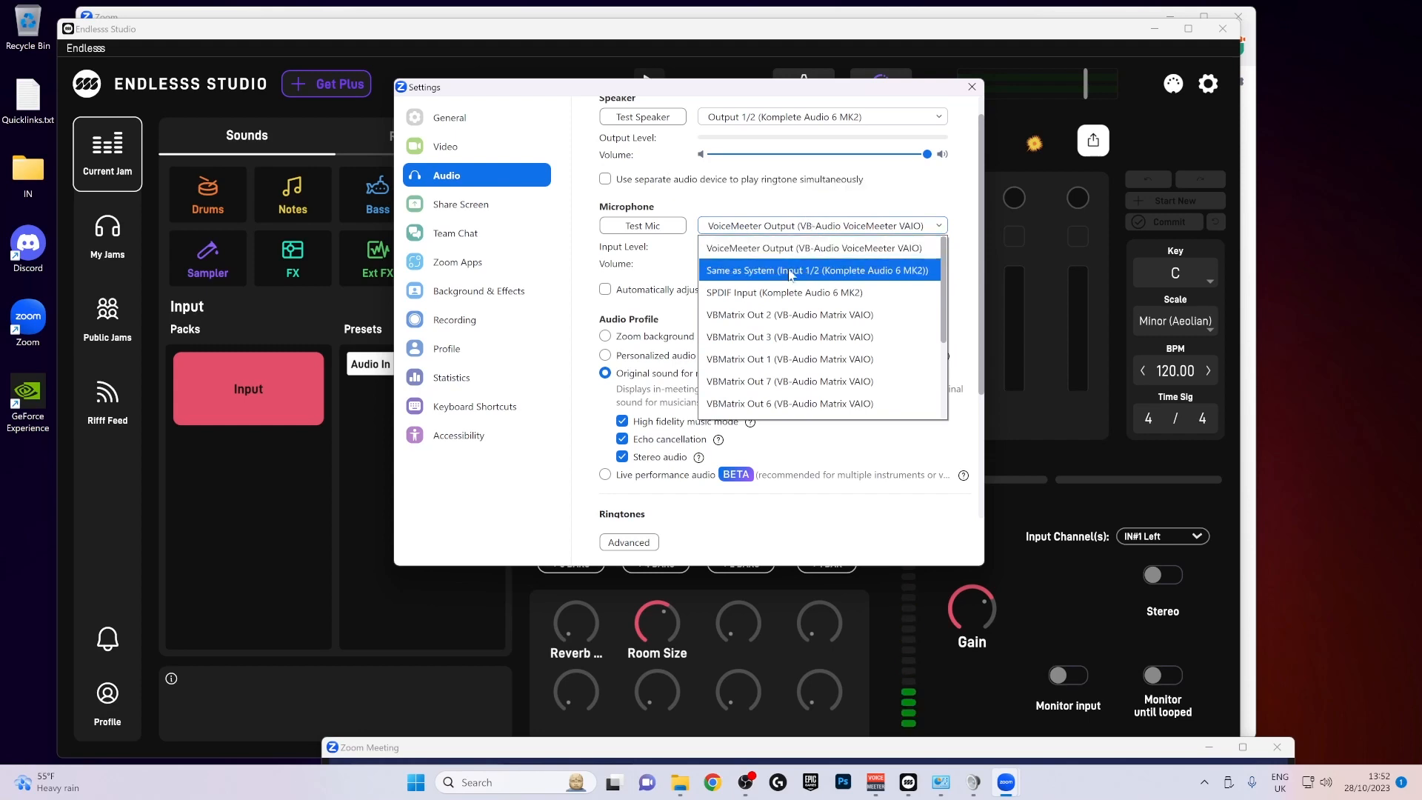
pyautogui.scroll(-3, 792, 285)
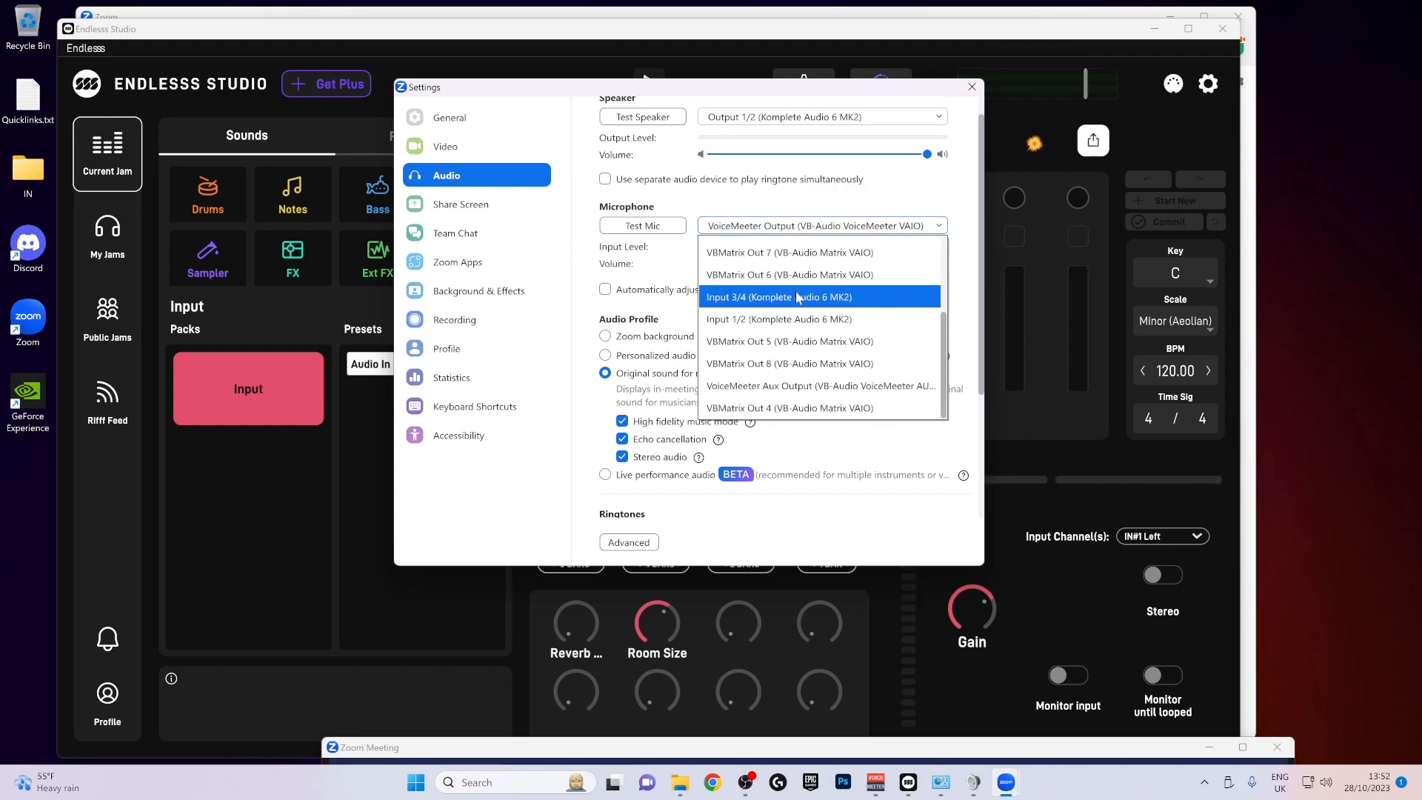
pyautogui.scroll(2, 797, 297)
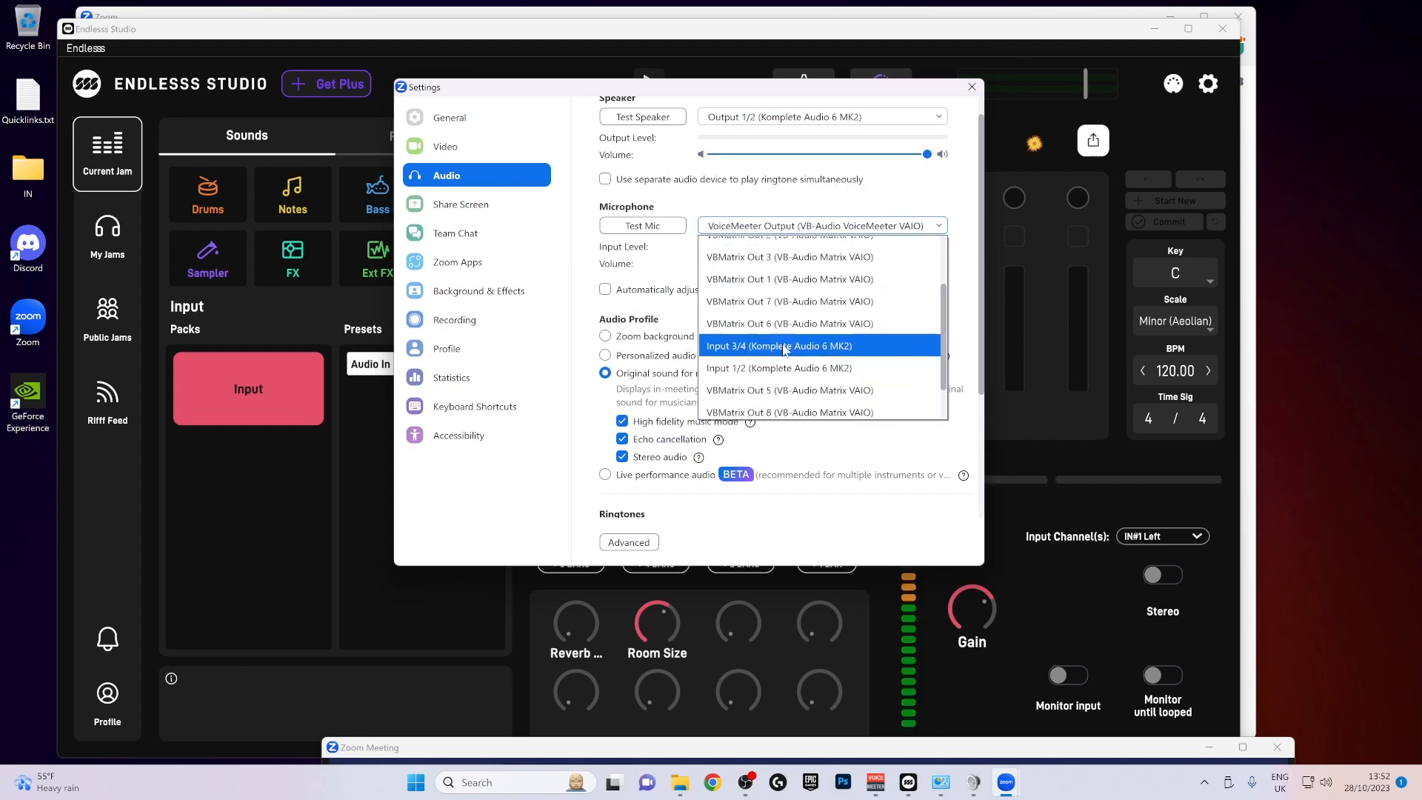
pyautogui.scroll(4, 830, 296)
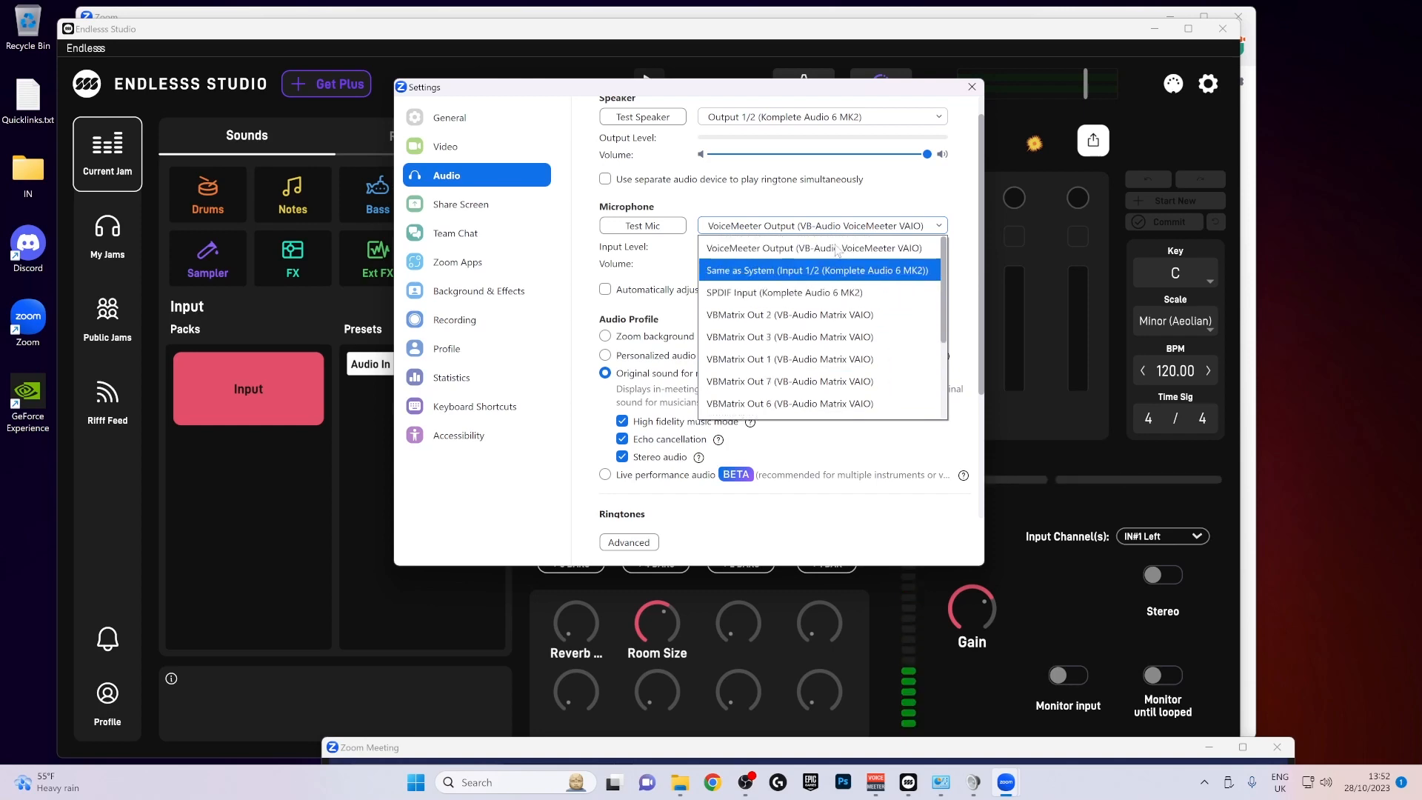
pyautogui.click(835, 249)
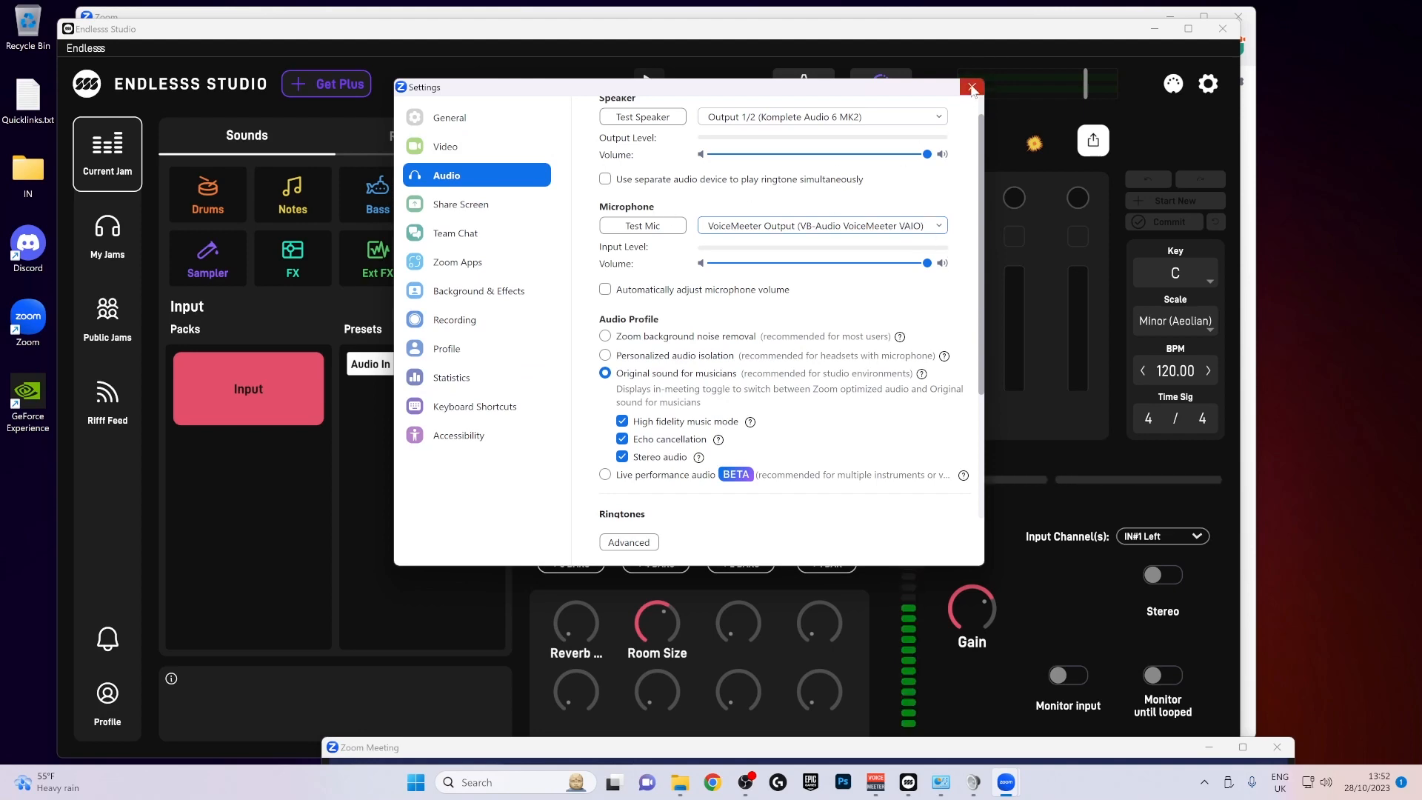
# - Switch to Voicemeeter Banana and close the Zoom settings to view the full mixer
pyautogui.moveTo(973, 90); pyautogui.dragTo(918, 99)
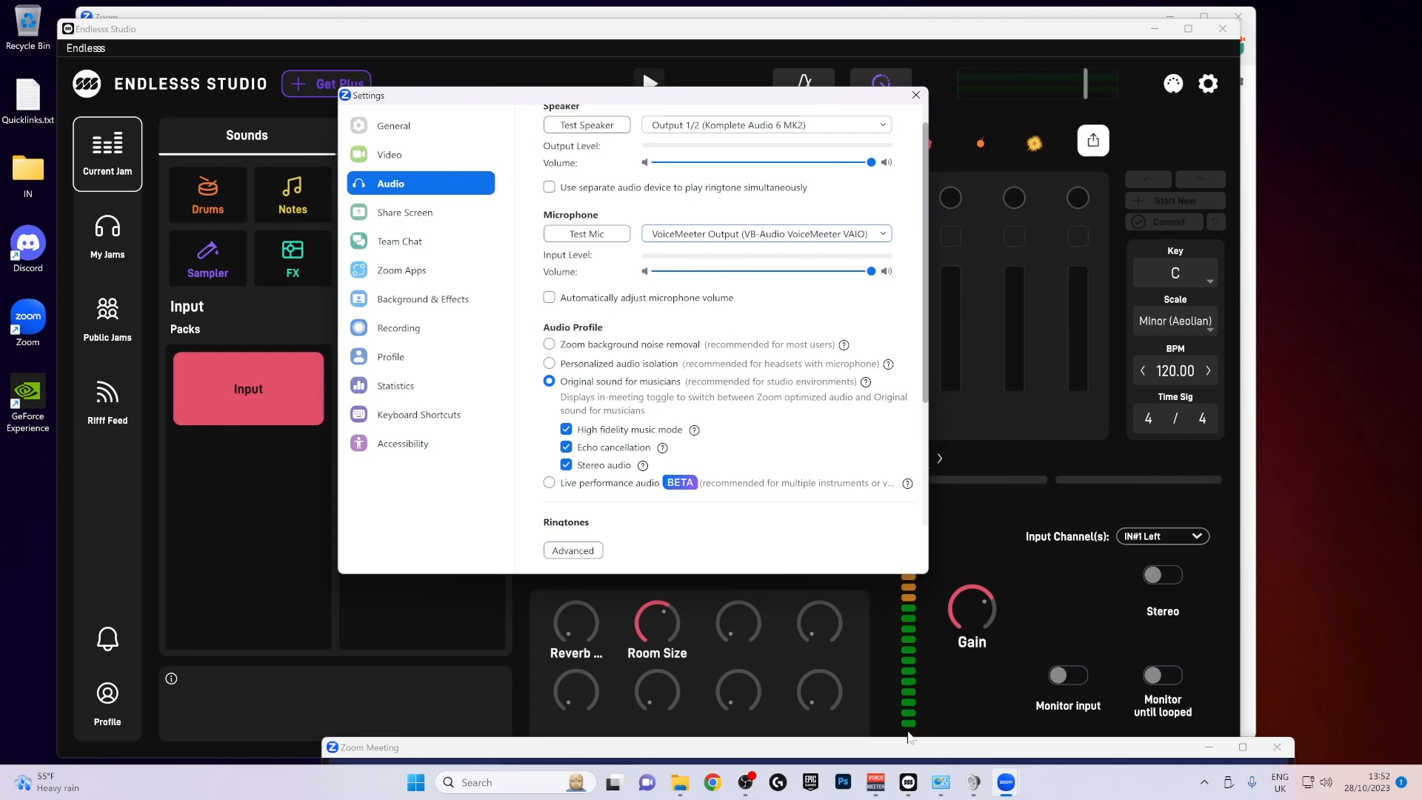
pyautogui.click(876, 783)
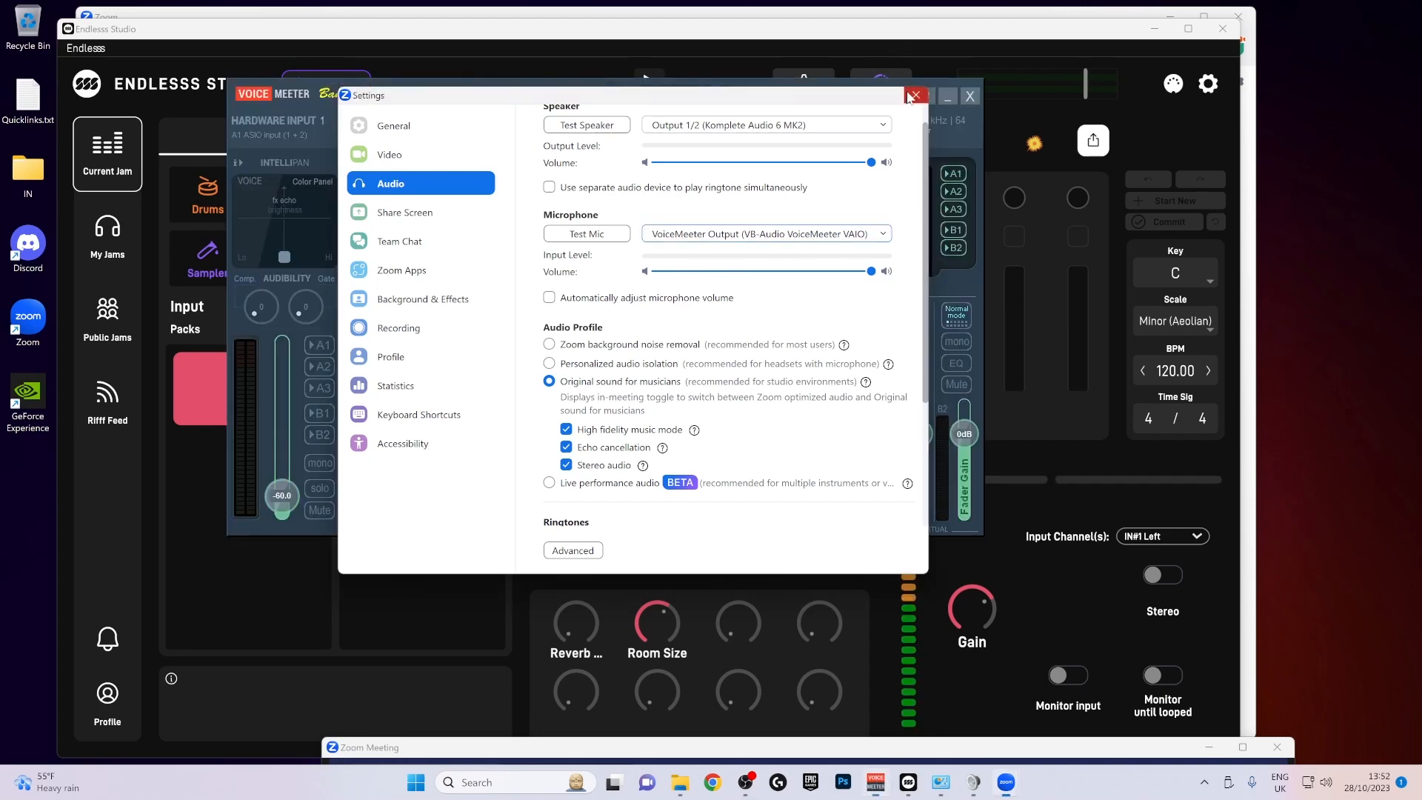
pyautogui.click(509, 137)
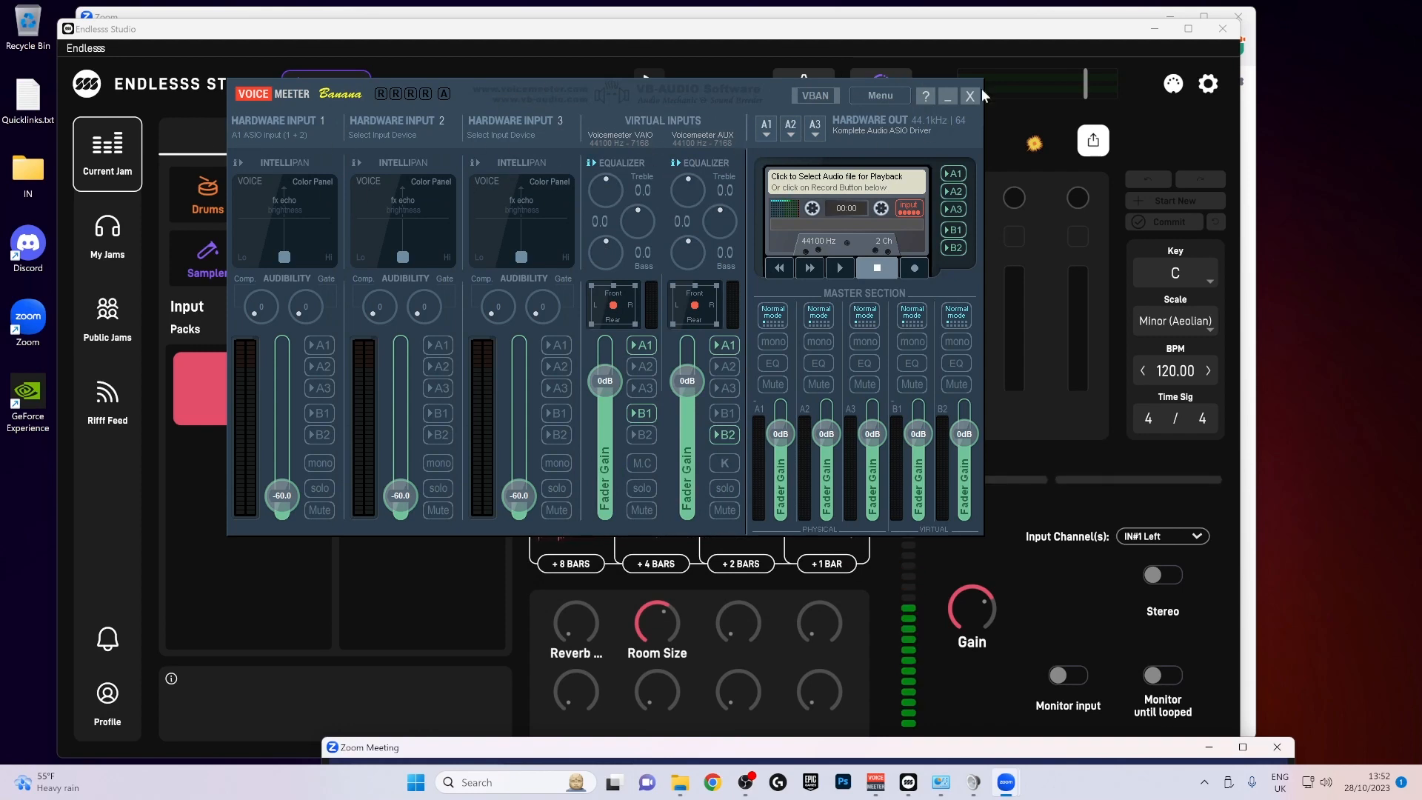
pyautogui.moveTo(709, 105); pyautogui.dragTo(738, 107)
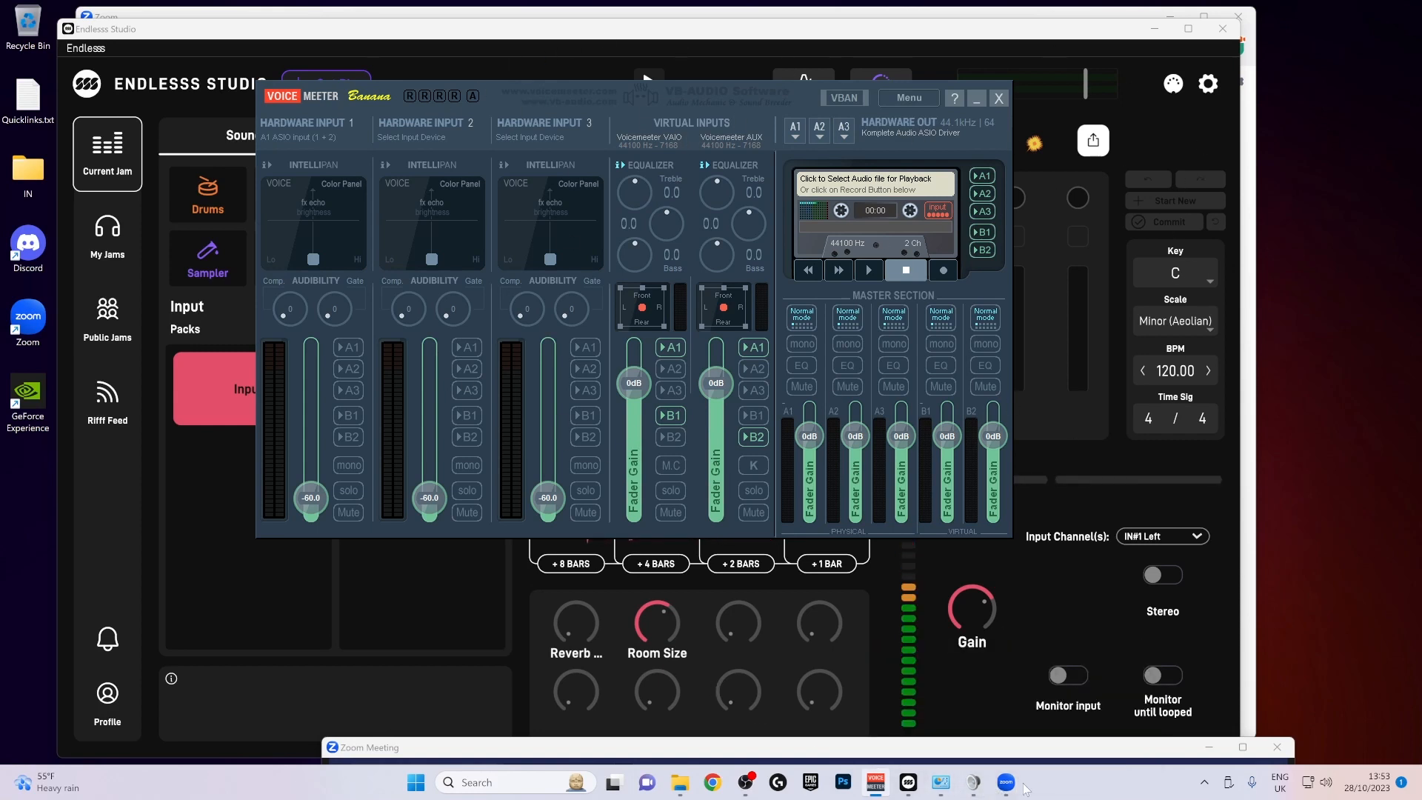
# - Bring up the open Zoom windows to return to the meeting
pyautogui.moveTo(1008, 786)
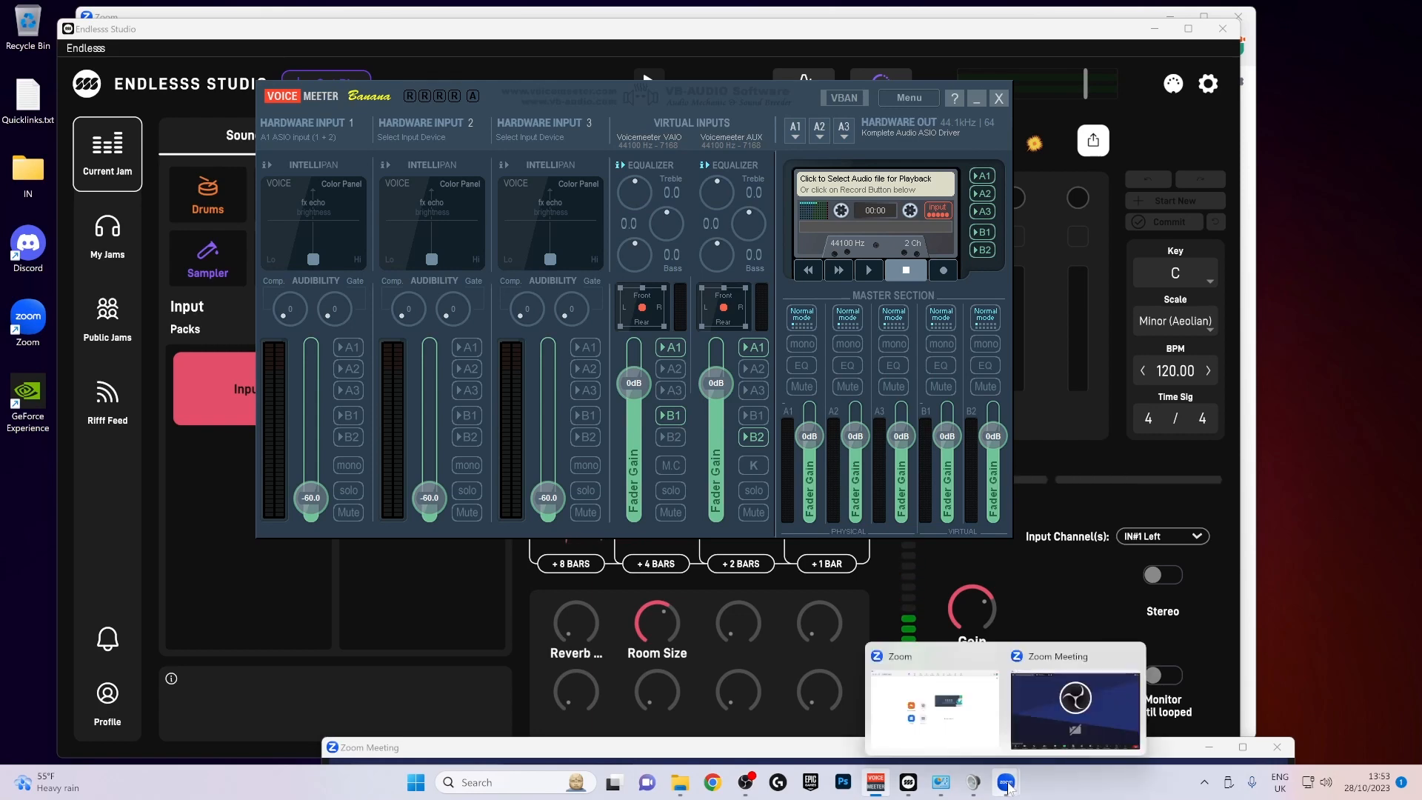